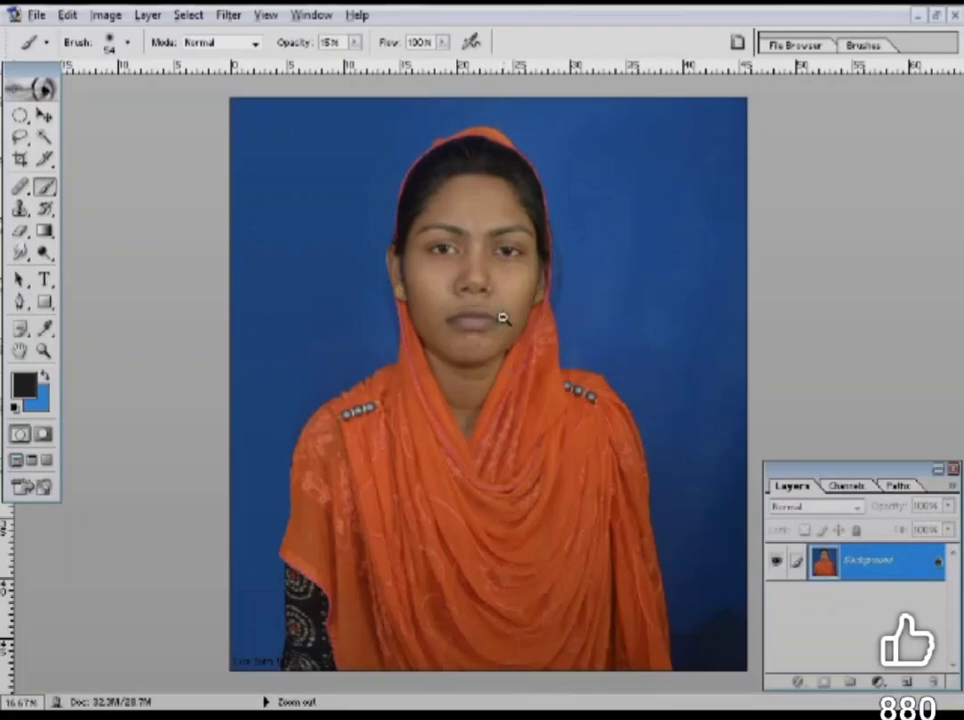
pyautogui.hotkey('ctrl', '-')
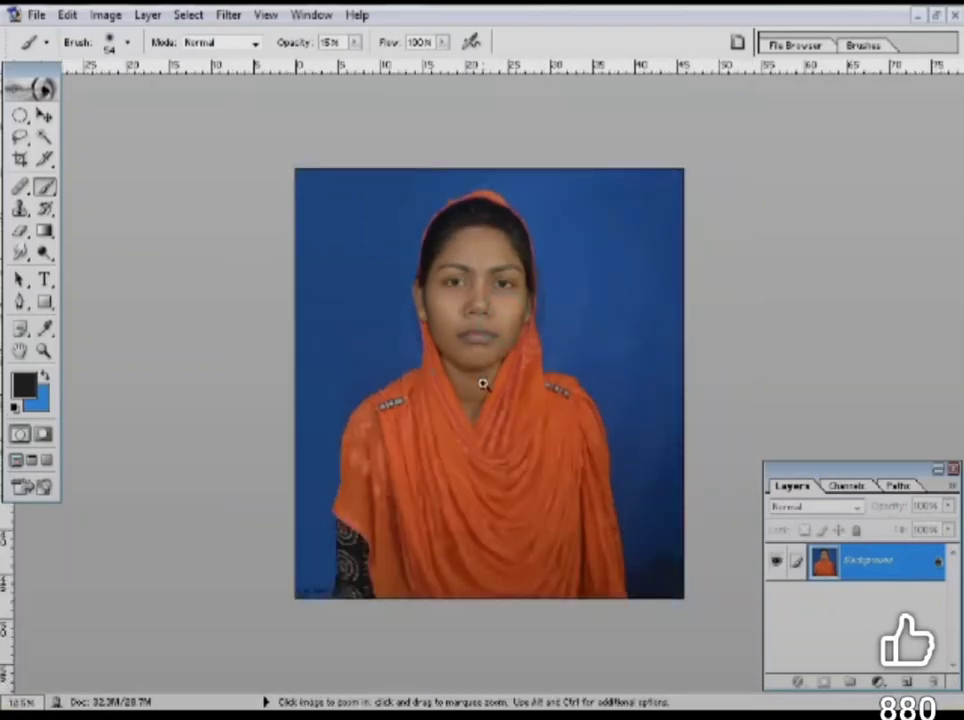
pyautogui.keyDown('ctrl'); pyautogui.click(452, 385); pyautogui.keyUp('ctrl')
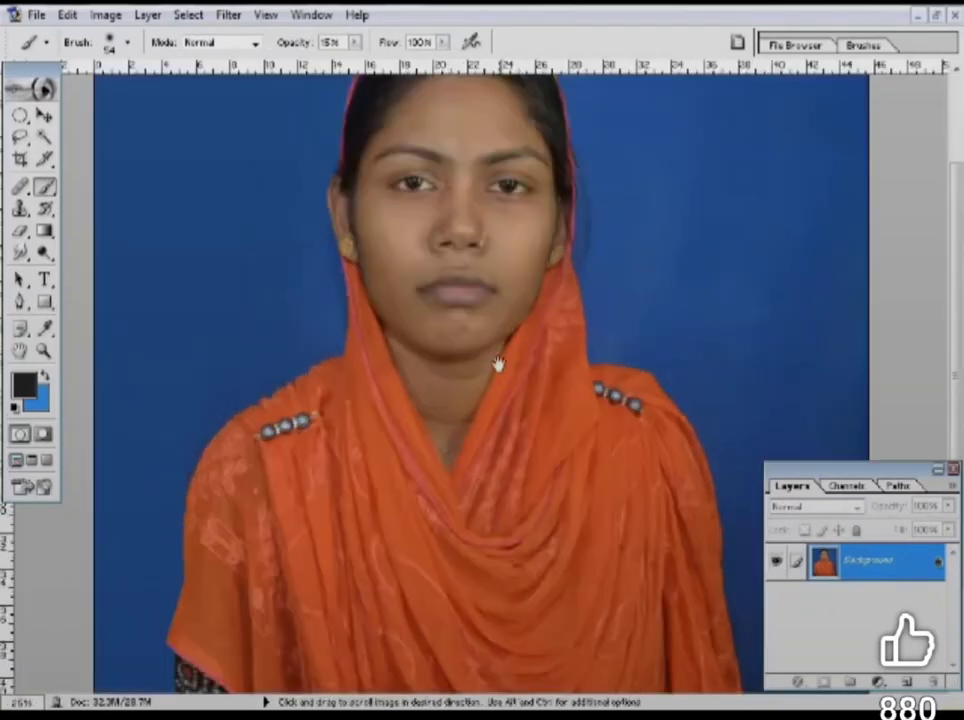
pyautogui.moveTo(497, 365); pyautogui.dragTo(524, 462)
pyautogui.keyDown('ctrl'); pyautogui.keyDown('alt'); pyautogui.click(475, 350); pyautogui.keyUp('alt'); pyautogui.keyUp('ctrl')
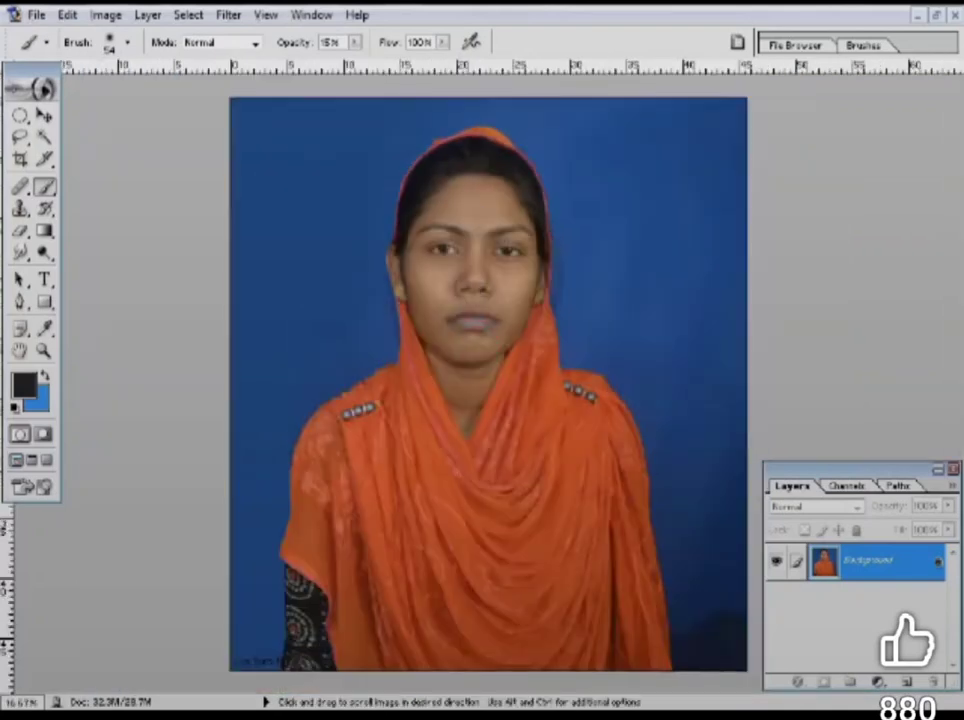
pyautogui.keyDown('ctrl'); pyautogui.keyDown('alt'); pyautogui.click(497, 366); pyautogui.keyUp('alt'); pyautogui.keyUp('ctrl')
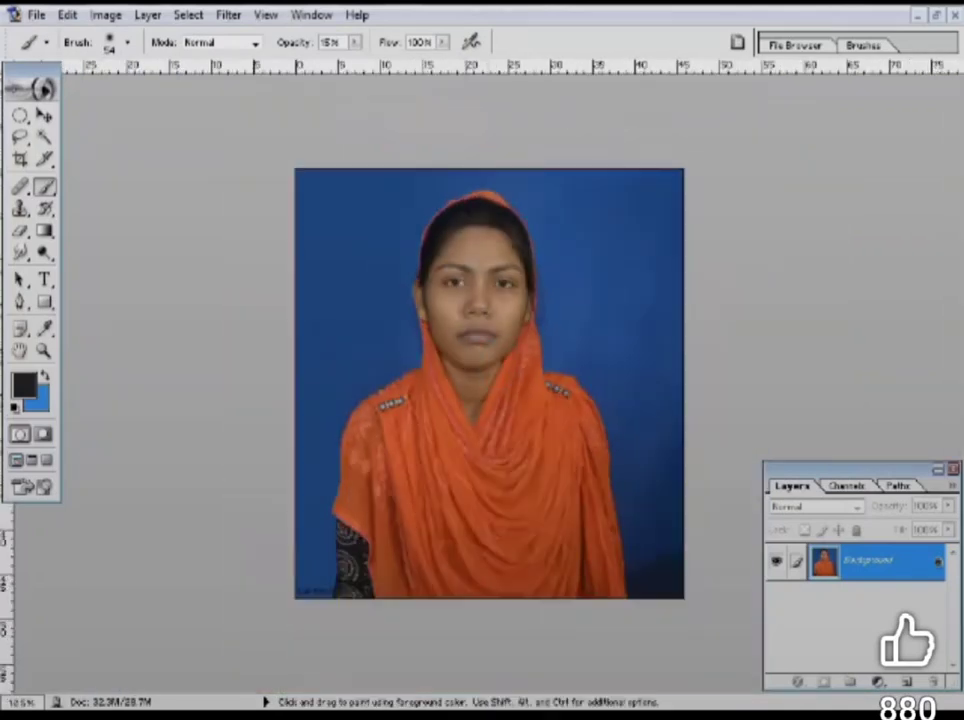
# Select the whole photo and rotate it slightly counterclockwise, by about -0.1°, to straighten the portrait.
pyautogui.hotkey('ctrl', 'a')
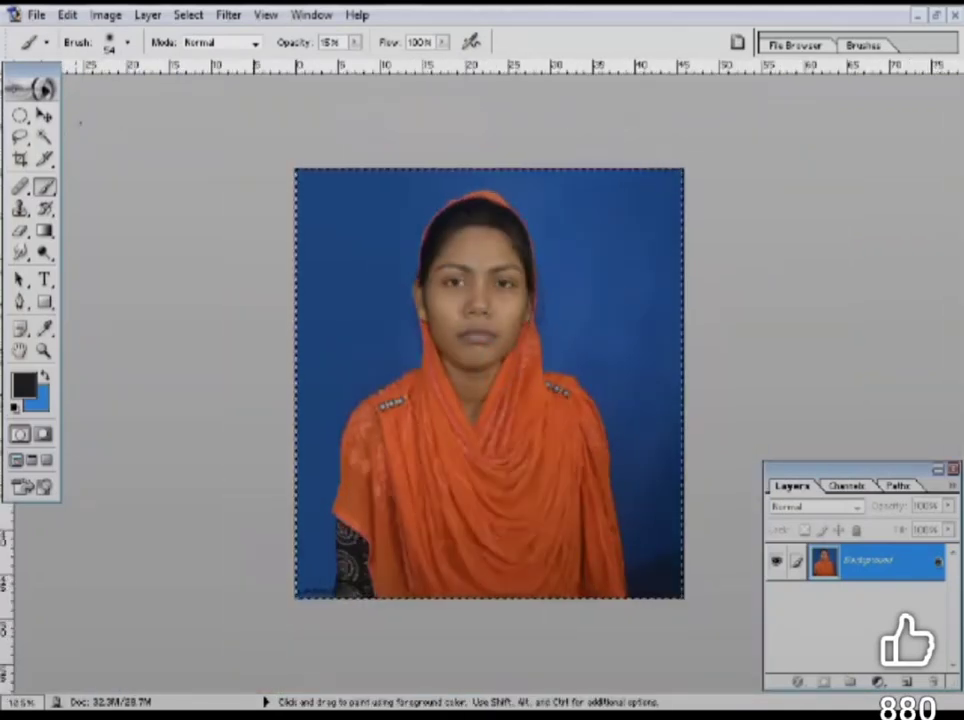
pyautogui.click(44, 116)
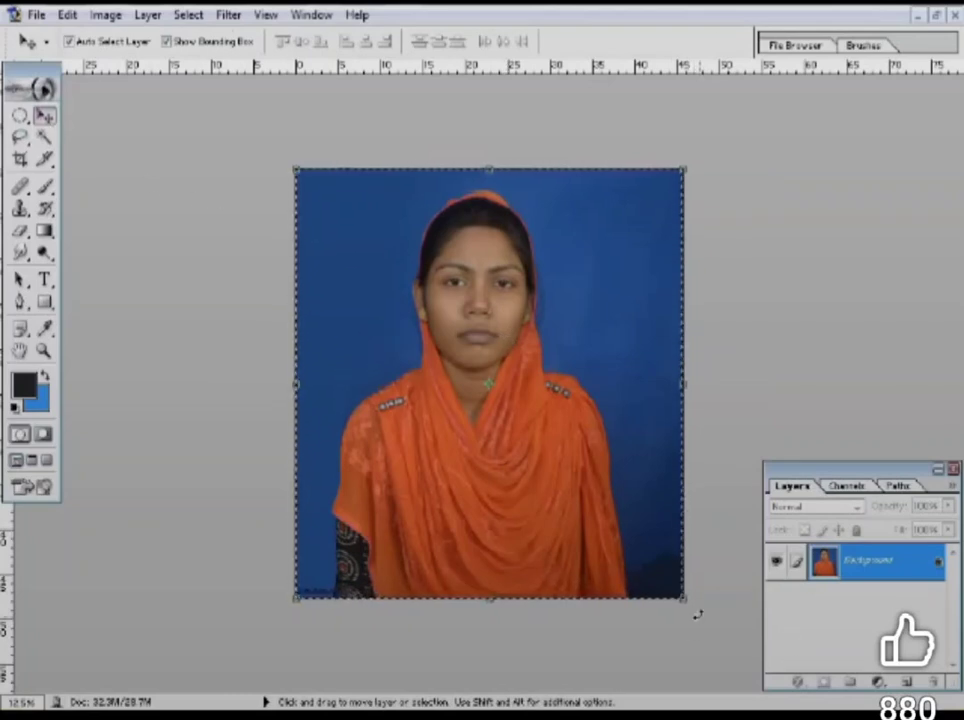
pyautogui.moveTo(695, 613); pyautogui.dragTo(705, 616)
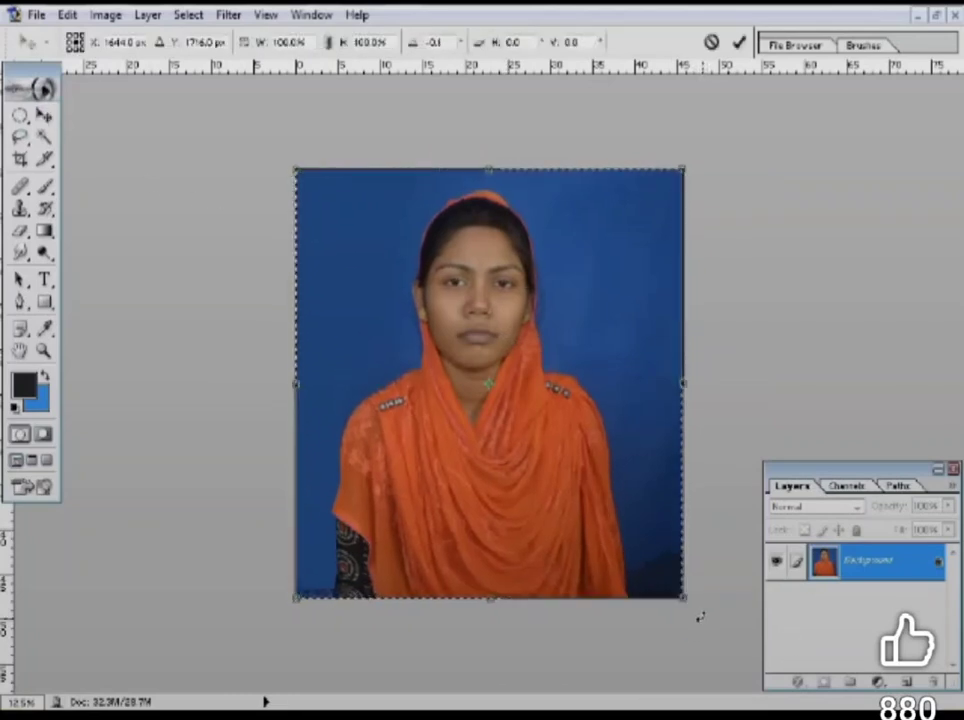
pyautogui.press('Return')
# Duplicate the photo onto two new layers stacked above the Background and hide the Background layer.
pyautogui.press('m')
pyautogui.click(484, 360)
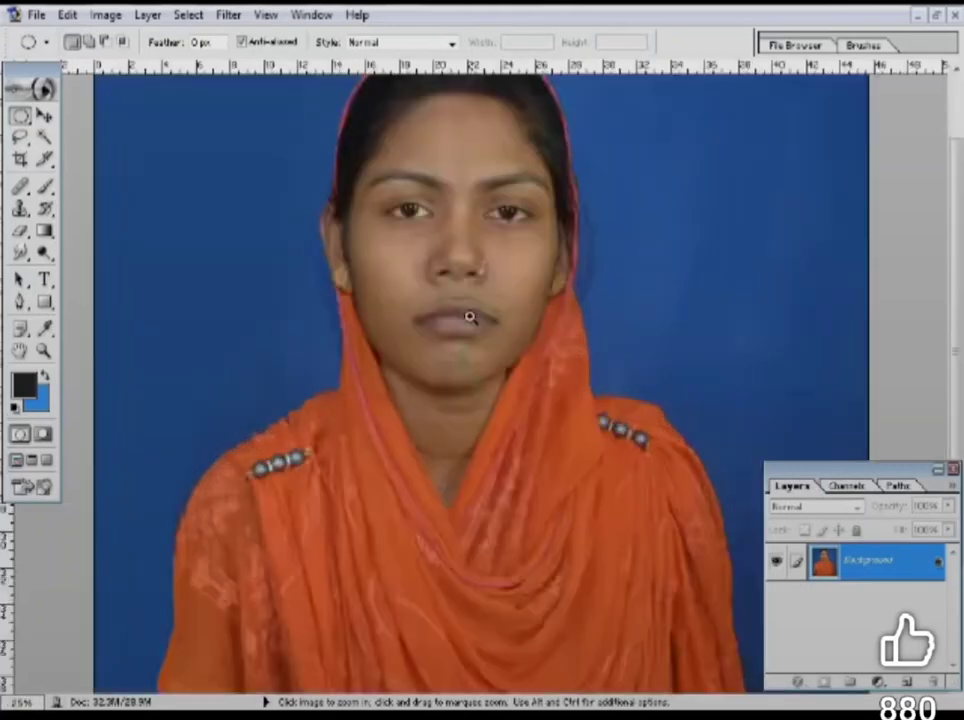
pyautogui.moveTo(471, 316); pyautogui.dragTo(542, 370)
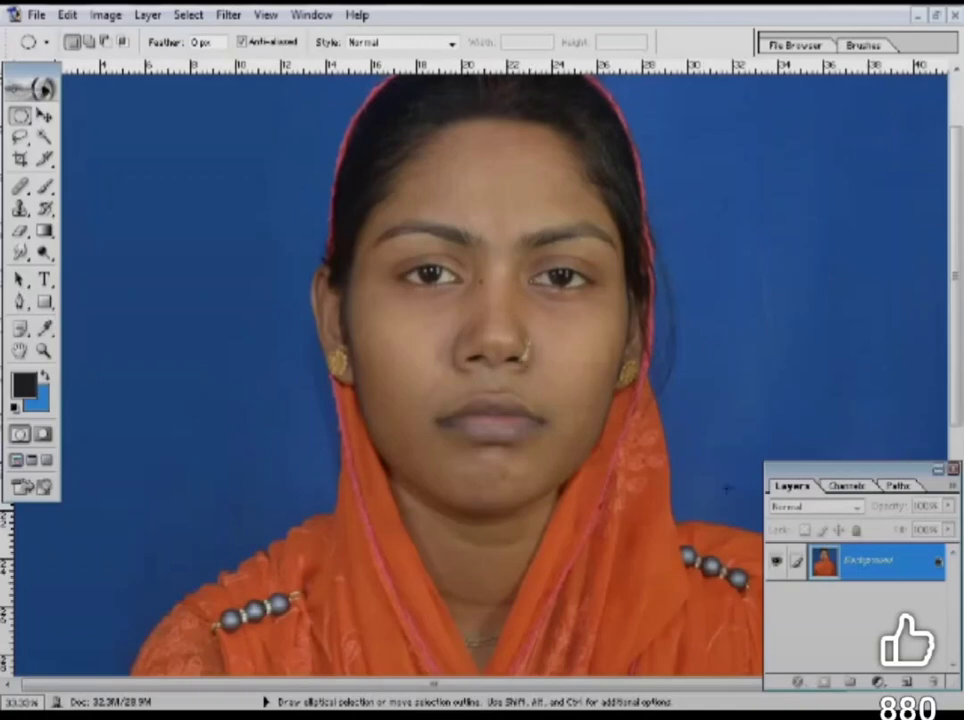
pyautogui.hotkey('ctrl', 'j')
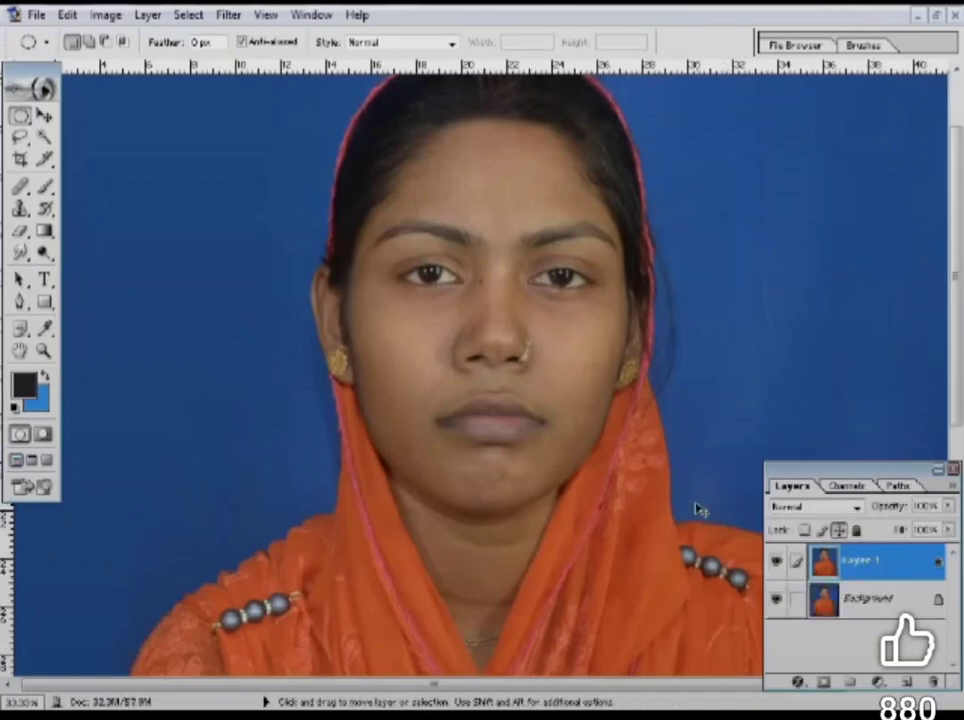
pyautogui.hotkey('ctrl', 'j')
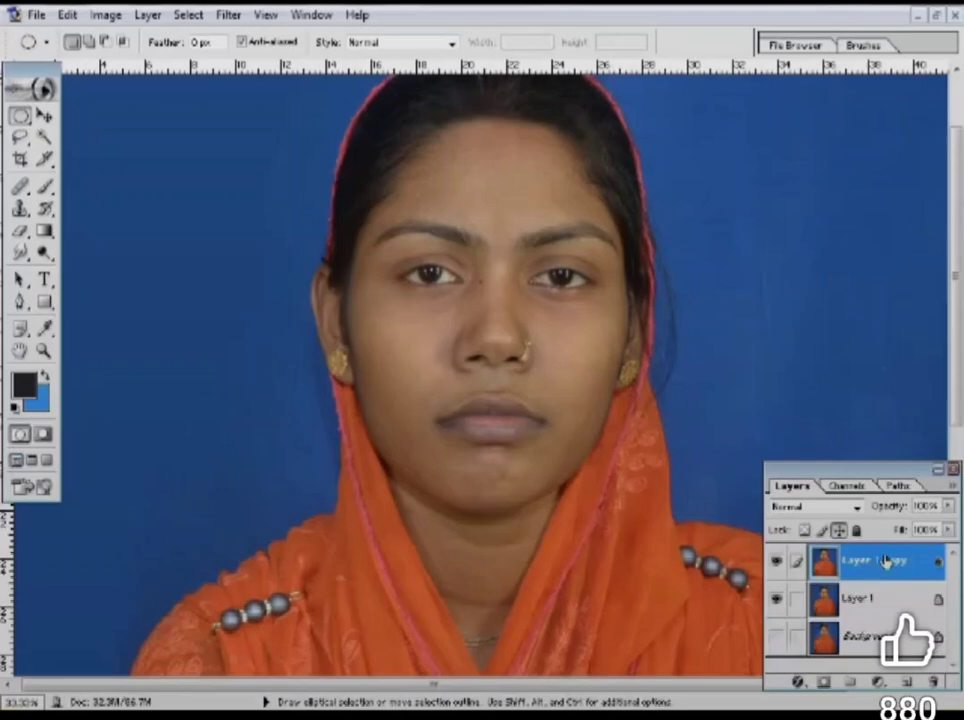
# Brighten the topmost layer with Curves by raising the RGB midpoint from input 120 to output 144.
pyautogui.hotkey('ctrl', 'm')
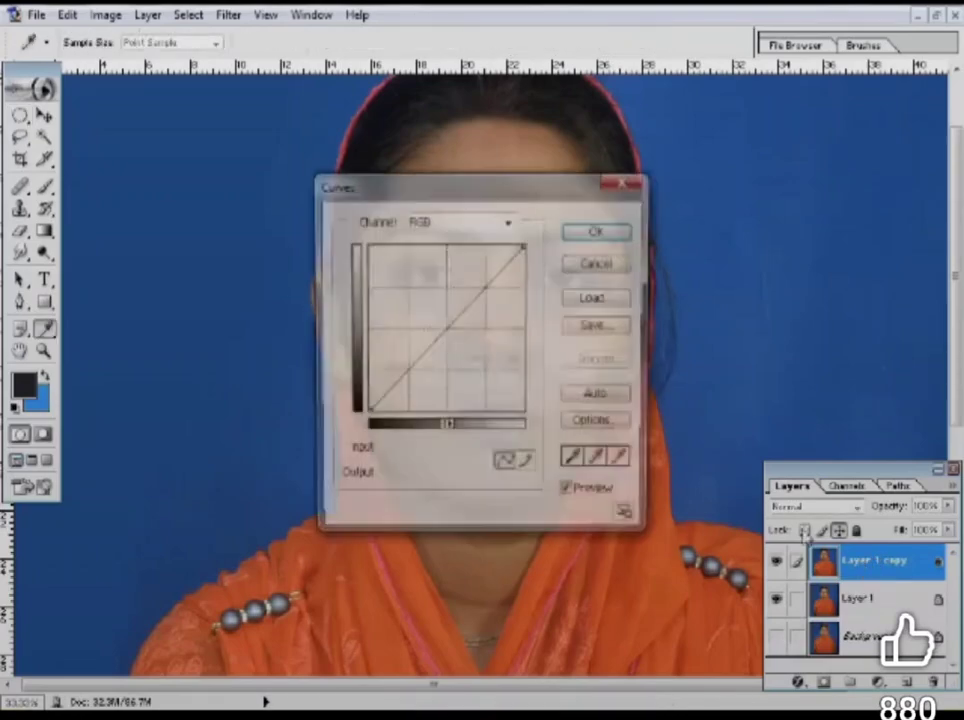
pyautogui.moveTo(490, 185); pyautogui.dragTo(830, 175)
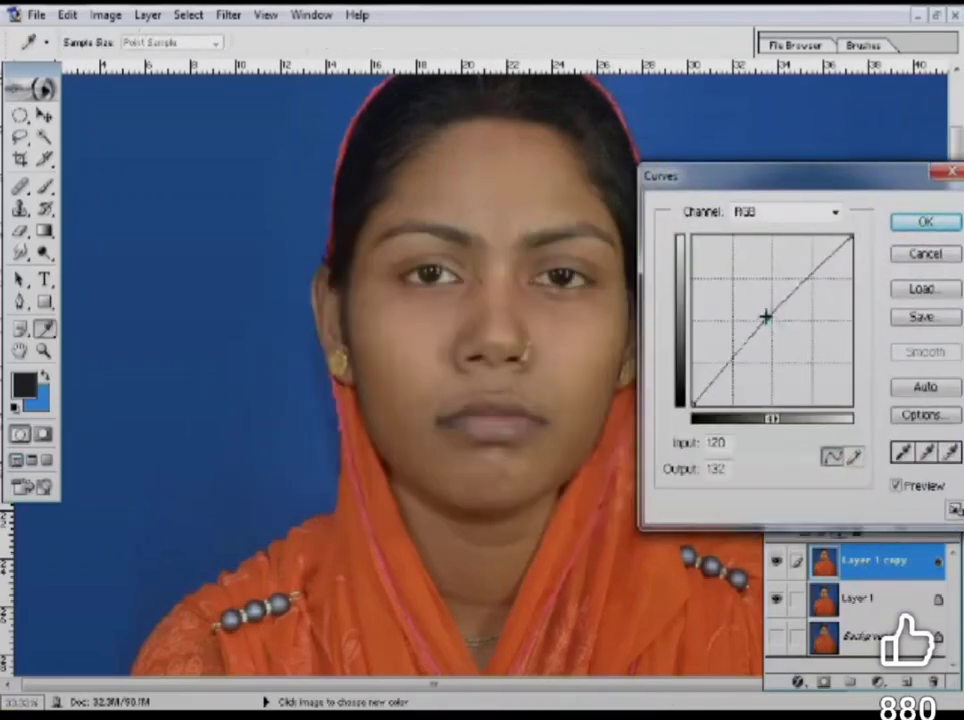
pyautogui.moveTo(765, 317); pyautogui.dragTo(767, 309)
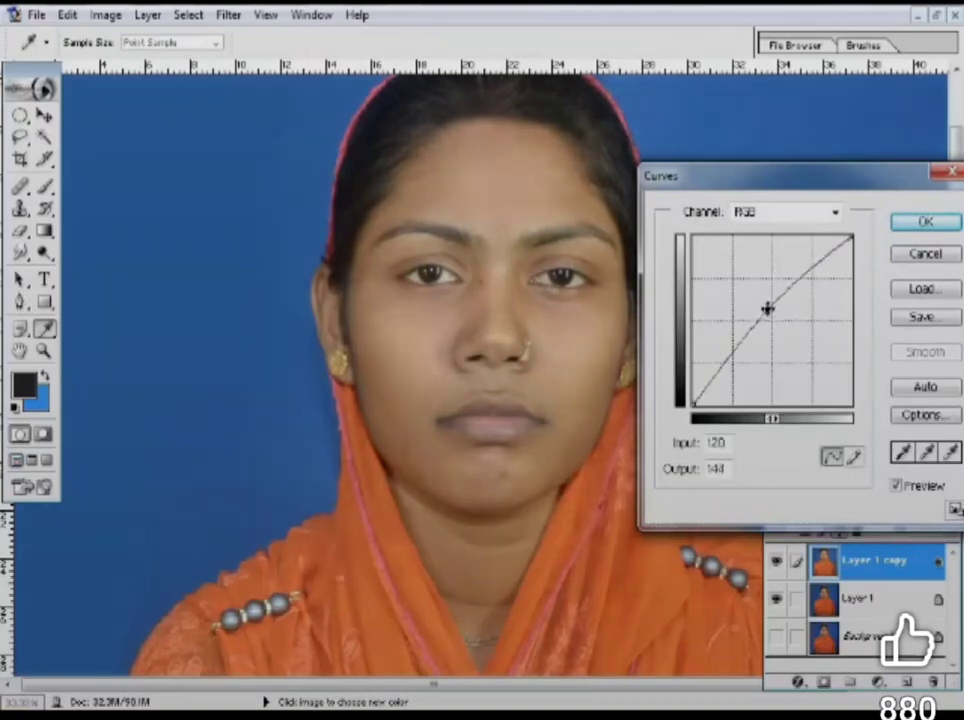
pyautogui.moveTo(853, 185); pyautogui.dragTo(712, 182)
pyautogui.click(780, 217)
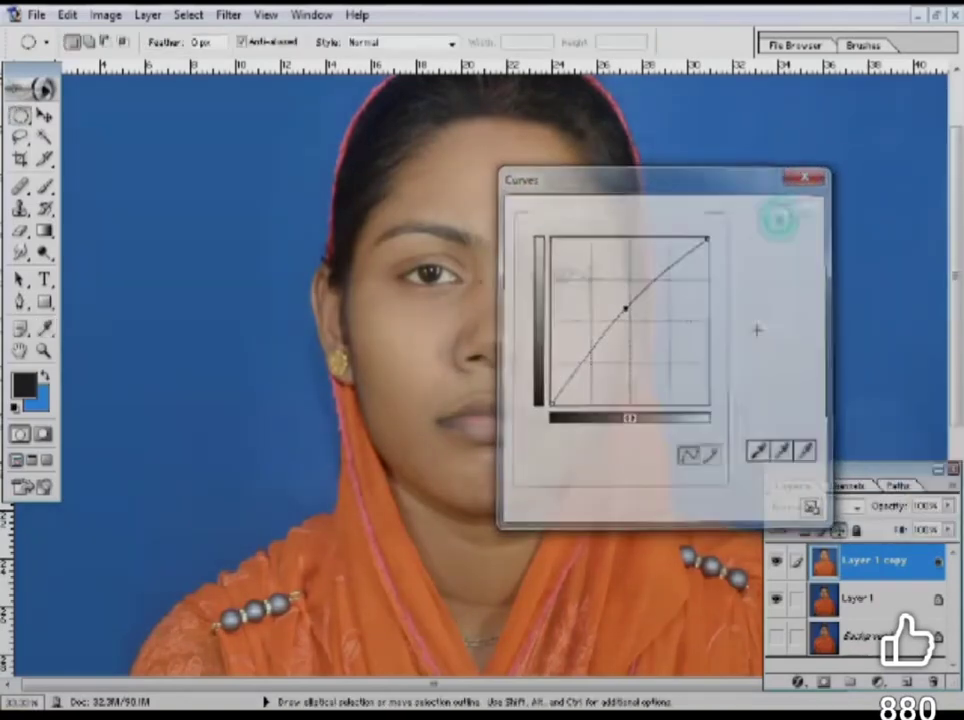
# Set the topmost layer's blend mode to Screen and reduce its fill to 71%.
pyautogui.click(838, 508)
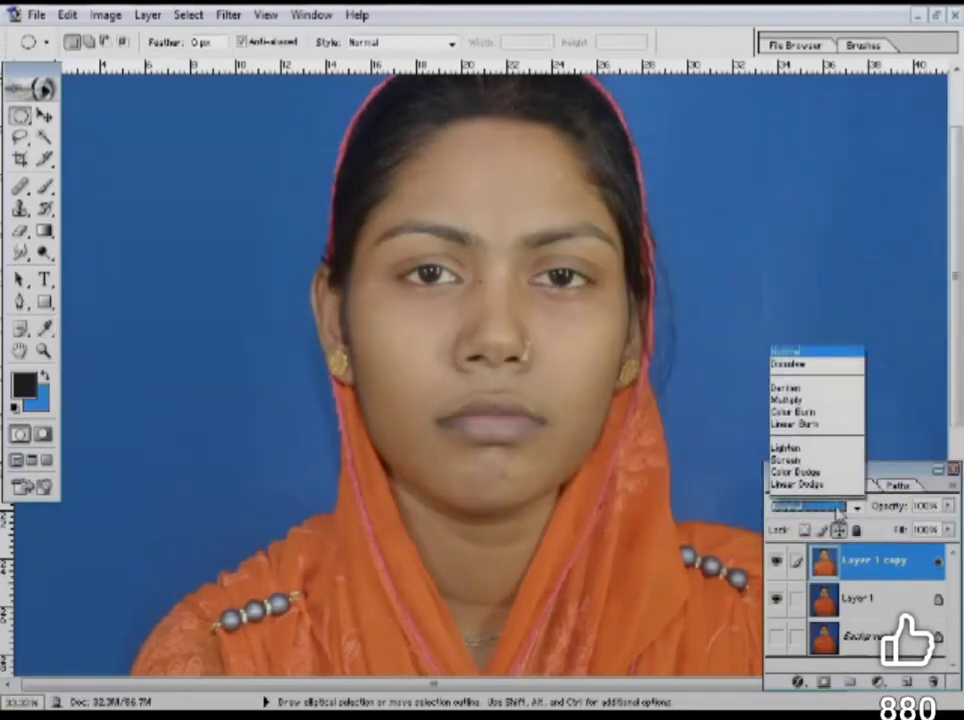
pyautogui.click(803, 288)
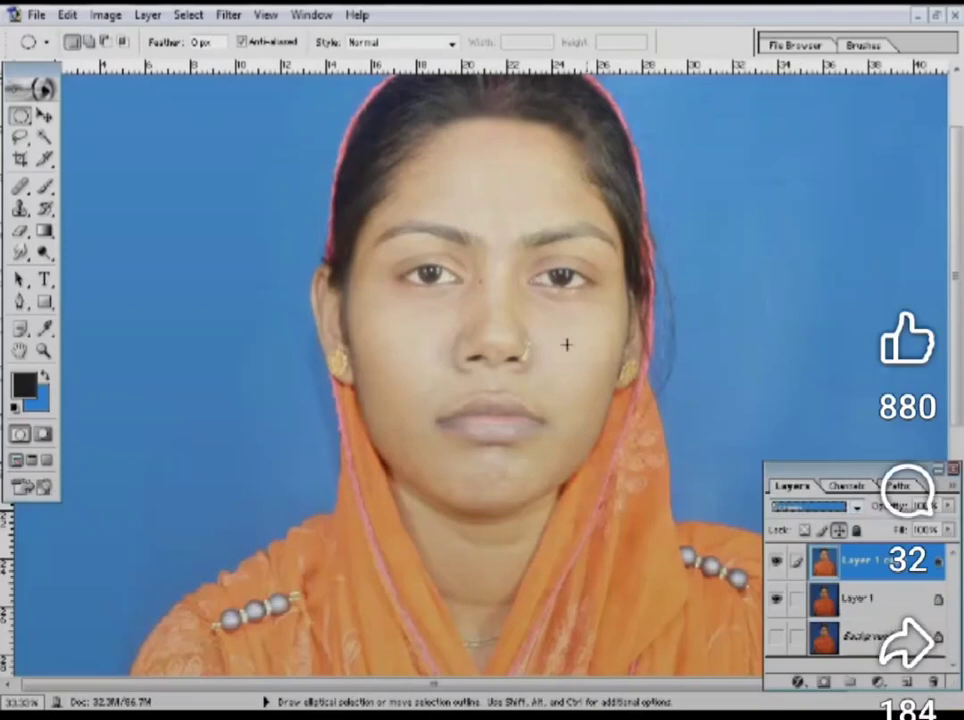
pyautogui.click(947, 507)
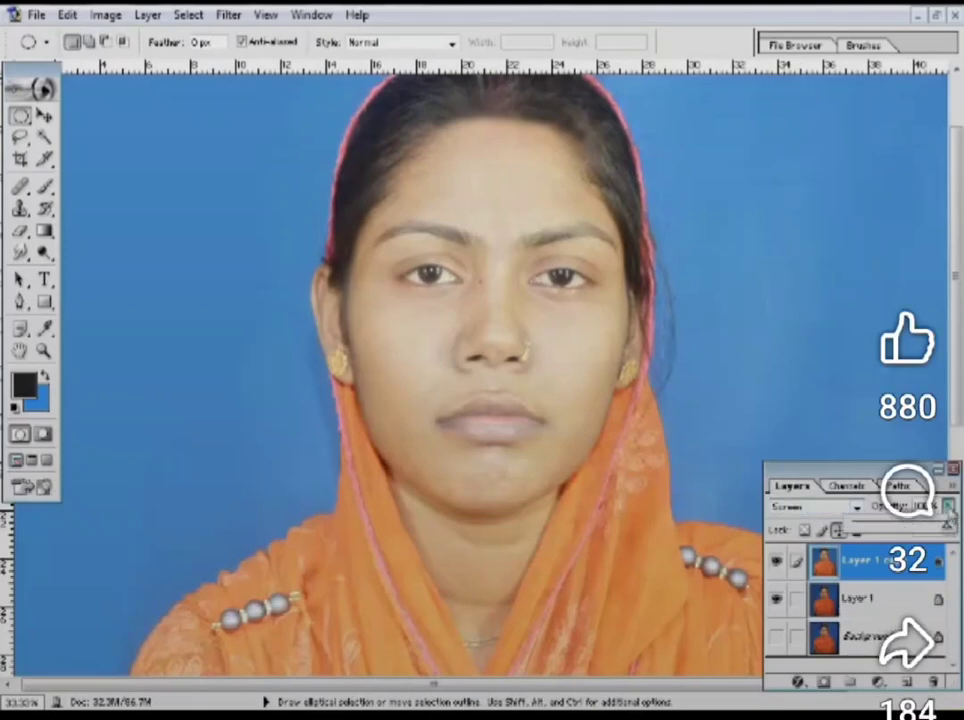
pyautogui.moveTo(938, 530)
pyautogui.mouseDown()
pyautogui.moveTo(927, 530)
pyautogui.moveTo(950, 512)
pyautogui.moveTo(932, 547)
pyautogui.mouseUp()
pyautogui.click(948, 531)
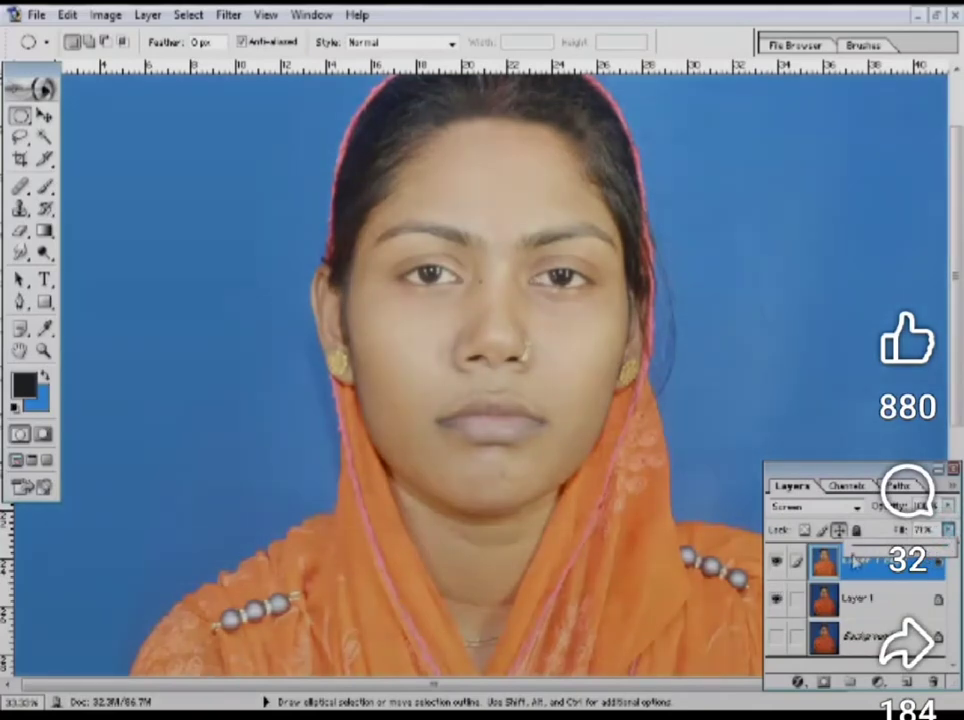
pyautogui.click(799, 377)
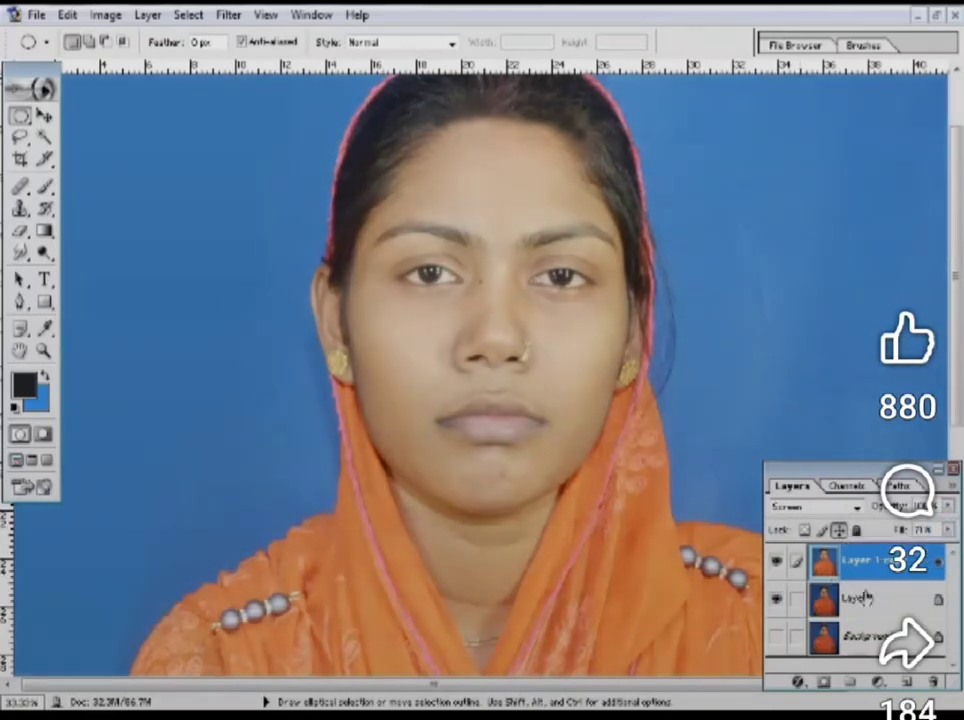
# Merge the screened copy into Layer 1 and duplicate the merged layer, keeping both layers visible.
pyautogui.hotkey('ctrl', 'e')
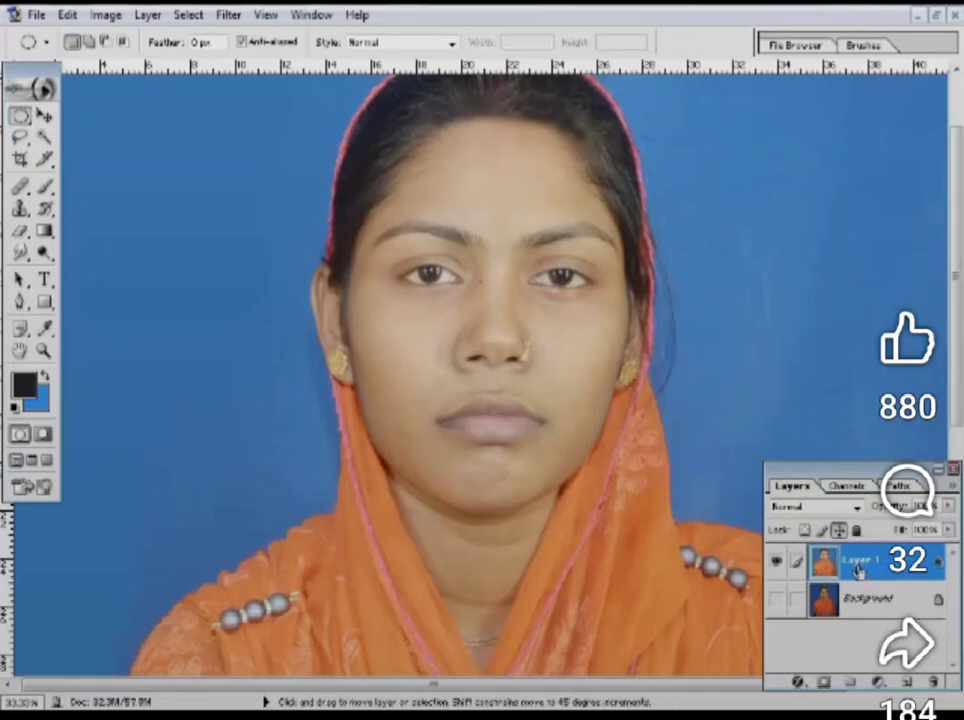
pyautogui.hotkey('ctrl', 'j')
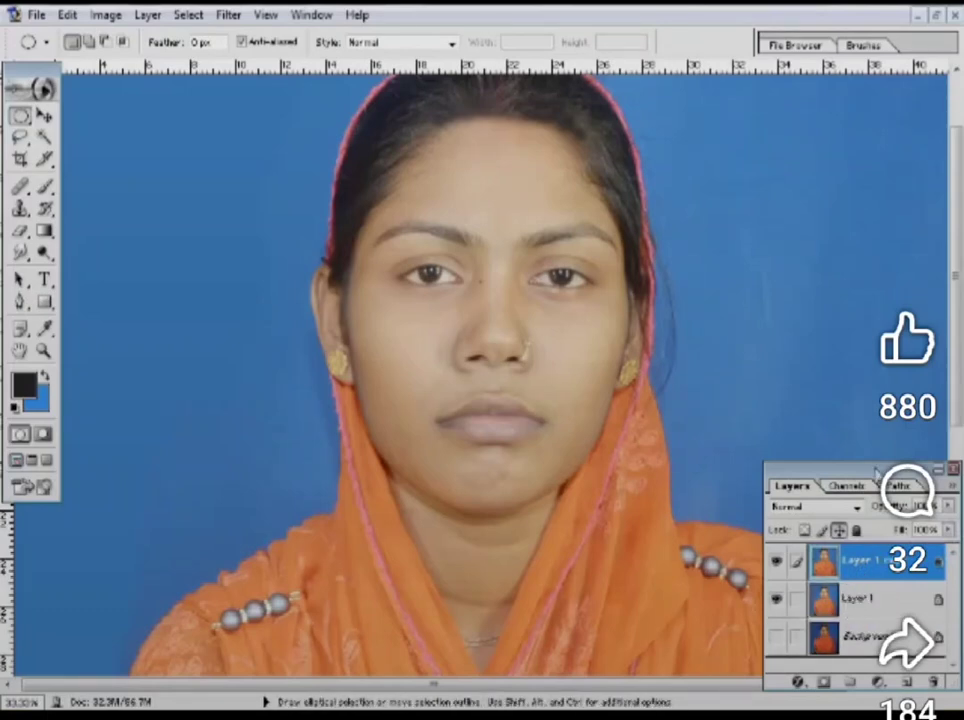
pyautogui.moveTo(865, 471); pyautogui.dragTo(865, 374)
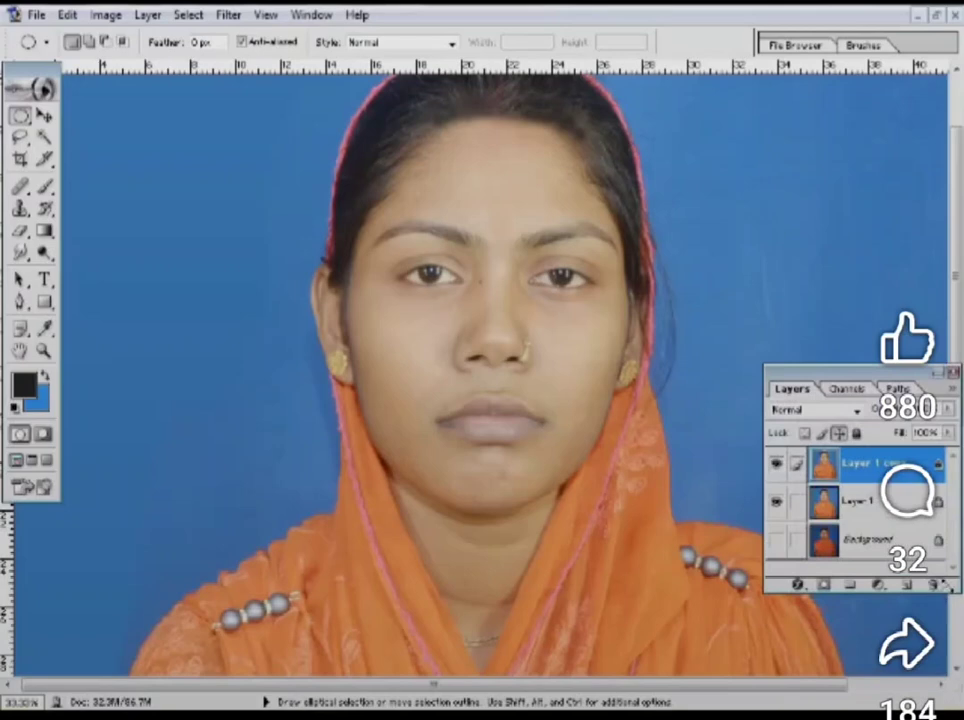
pyautogui.moveTo(946, 585); pyautogui.dragTo(950, 628)
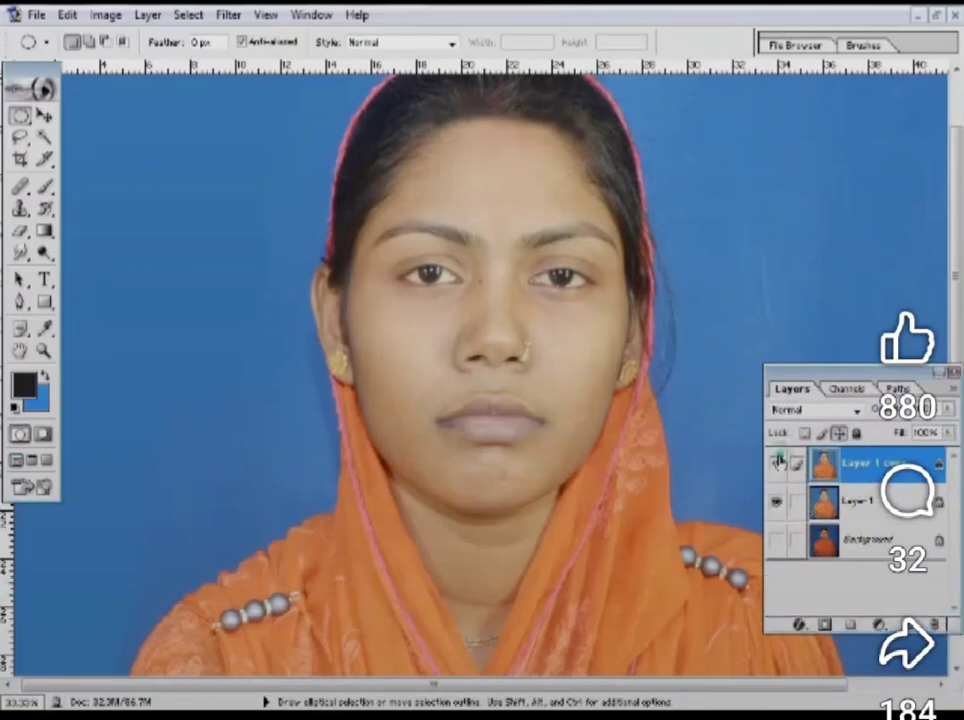
pyautogui.click(778, 461)
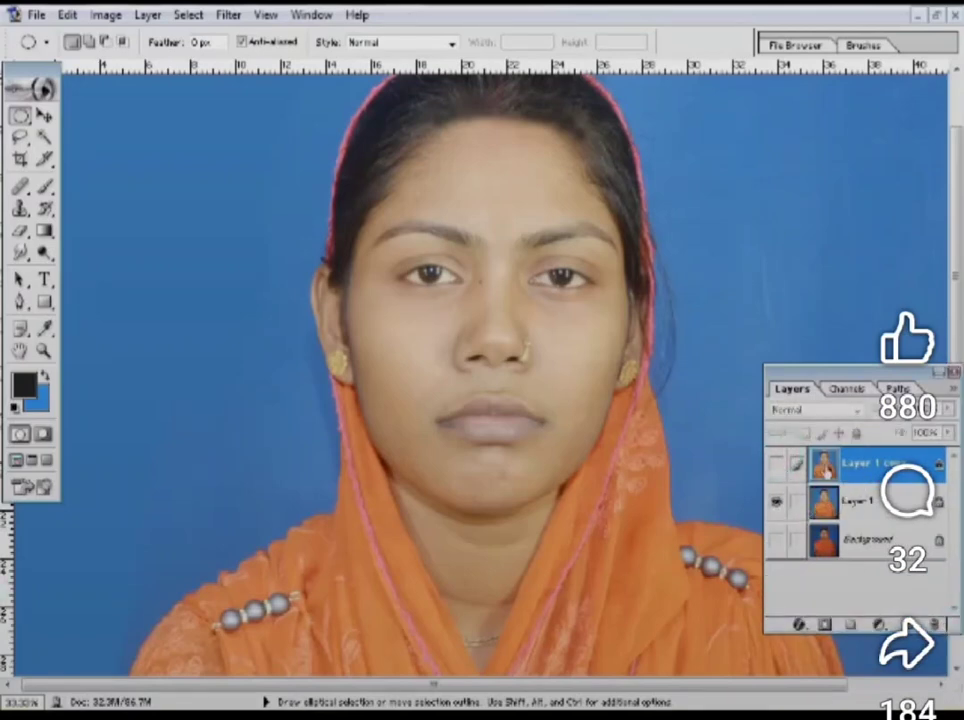
pyautogui.click(779, 501)
pyautogui.click(779, 501)
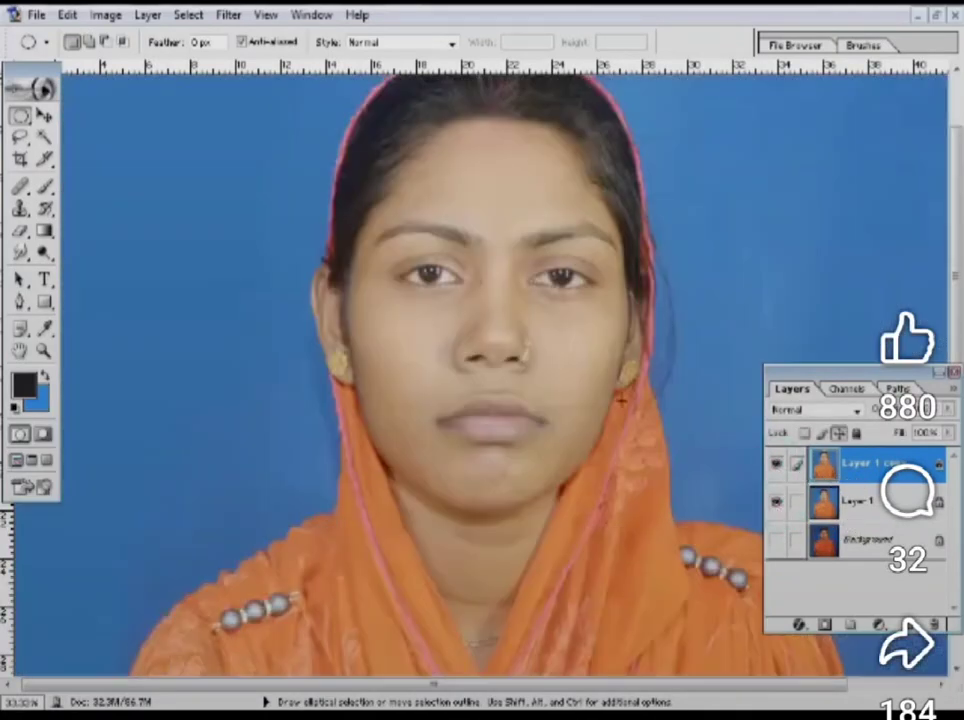
# Select the darker skin tones of the face and neck with Color Range, sampling the jaw shadow at fuzziness 40.
pyautogui.scroll(1, 490, 479)
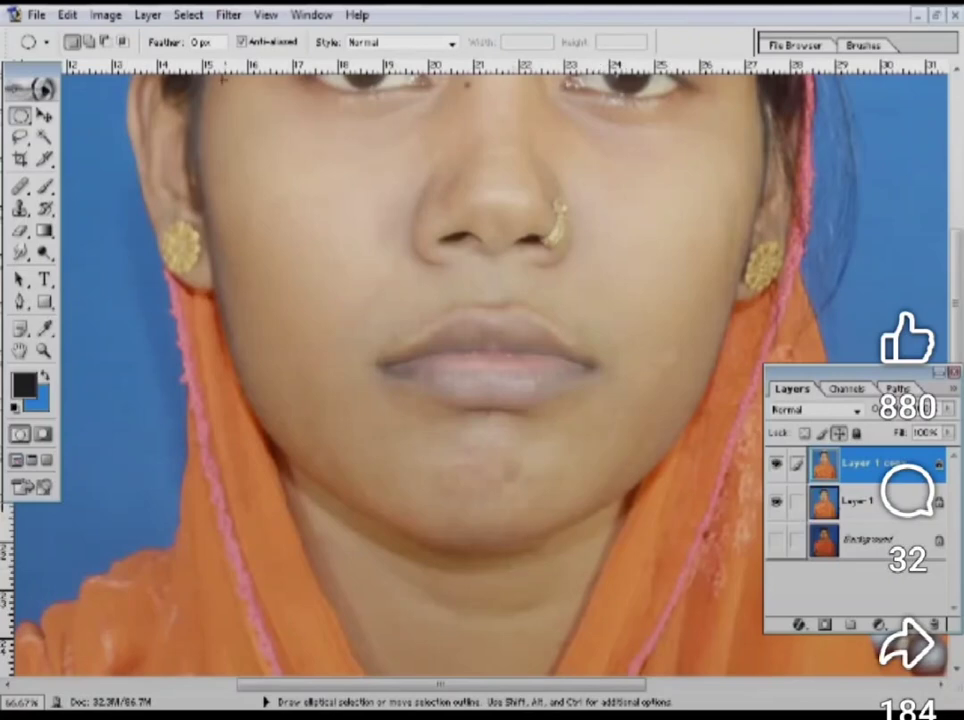
pyautogui.click(188, 15)
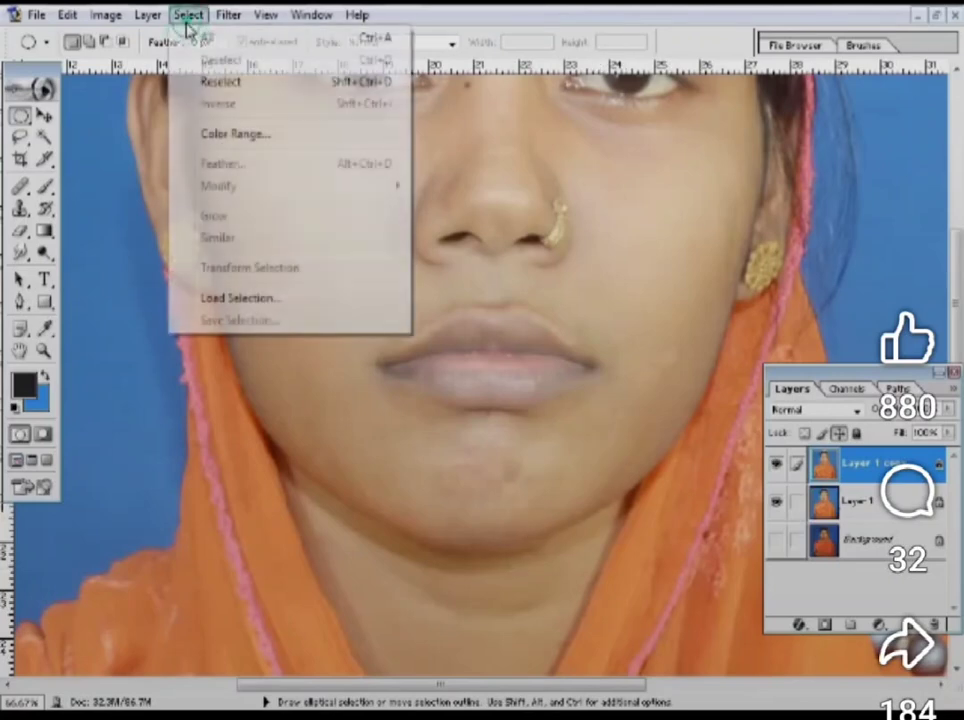
pyautogui.click(241, 138)
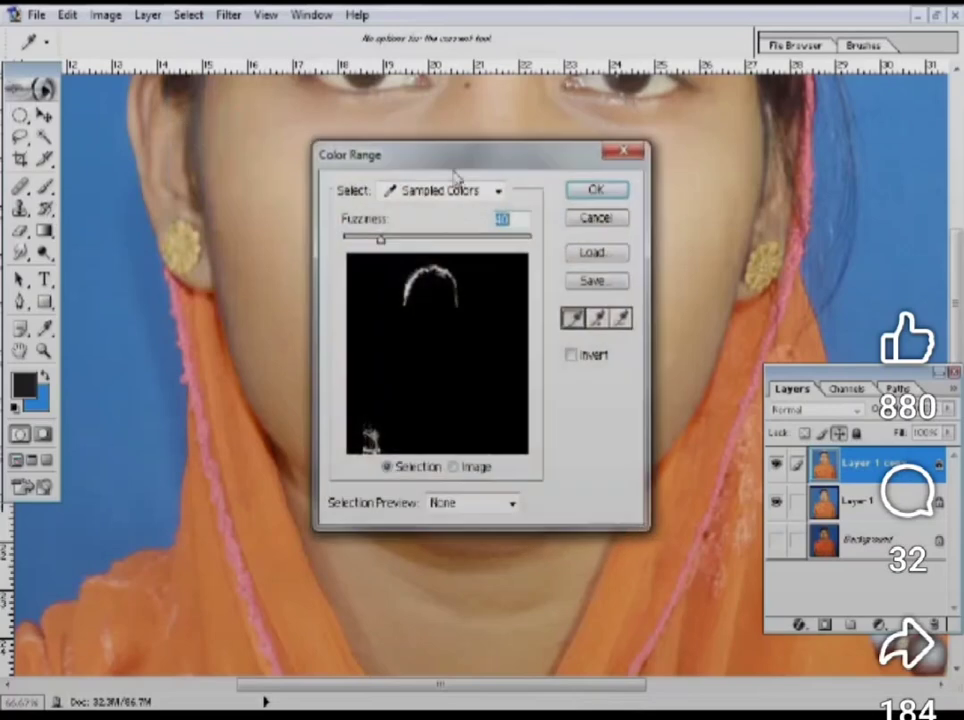
pyautogui.moveTo(456, 157); pyautogui.dragTo(596, 176)
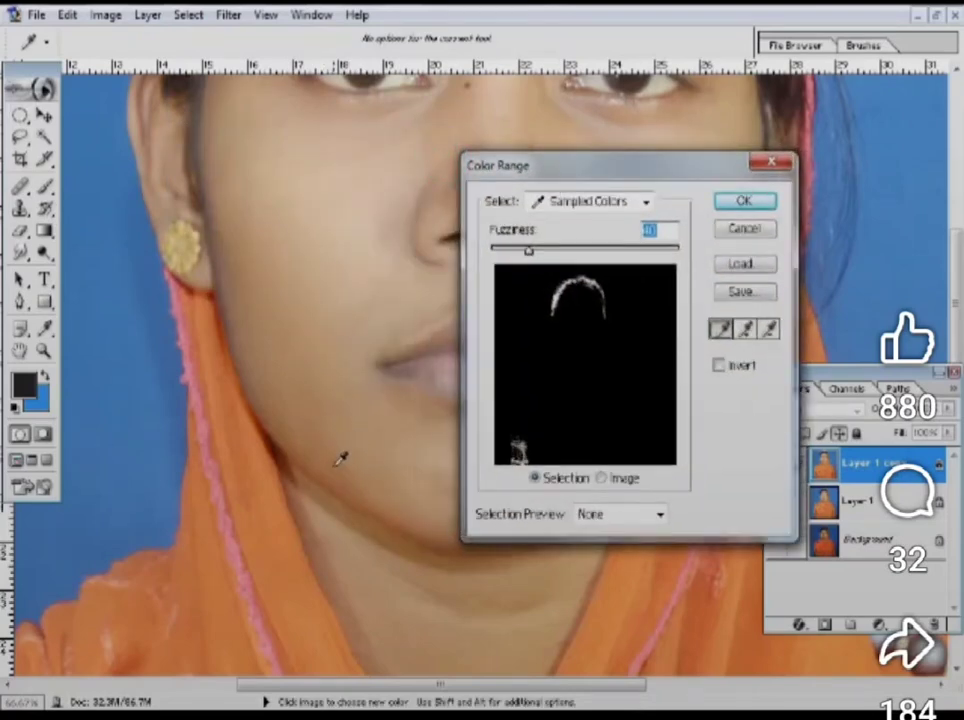
pyautogui.click(338, 462)
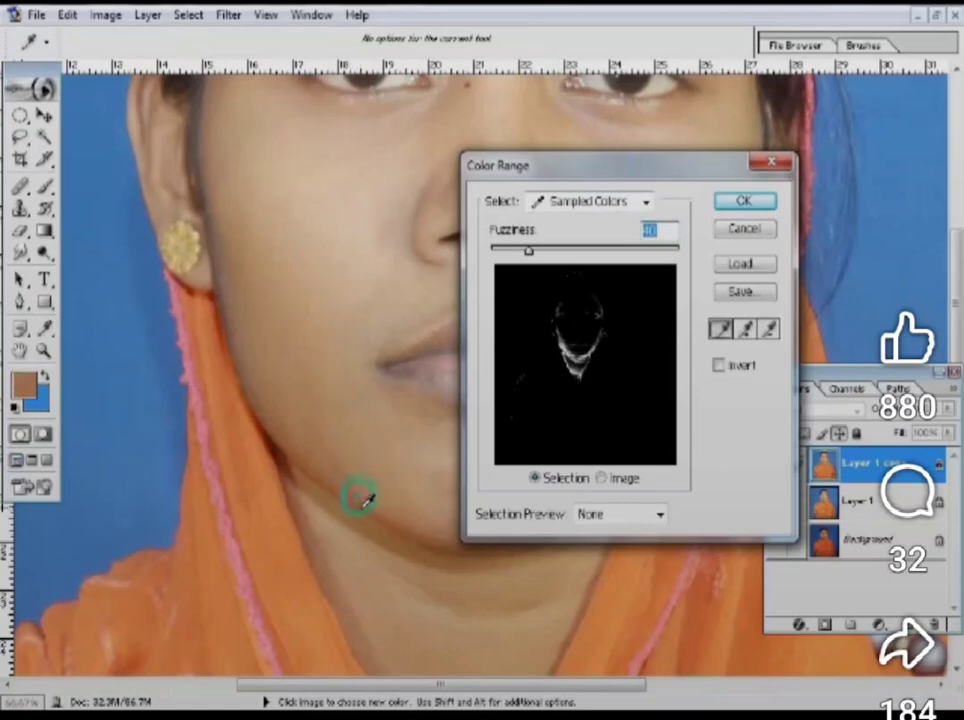
pyautogui.click(276, 372)
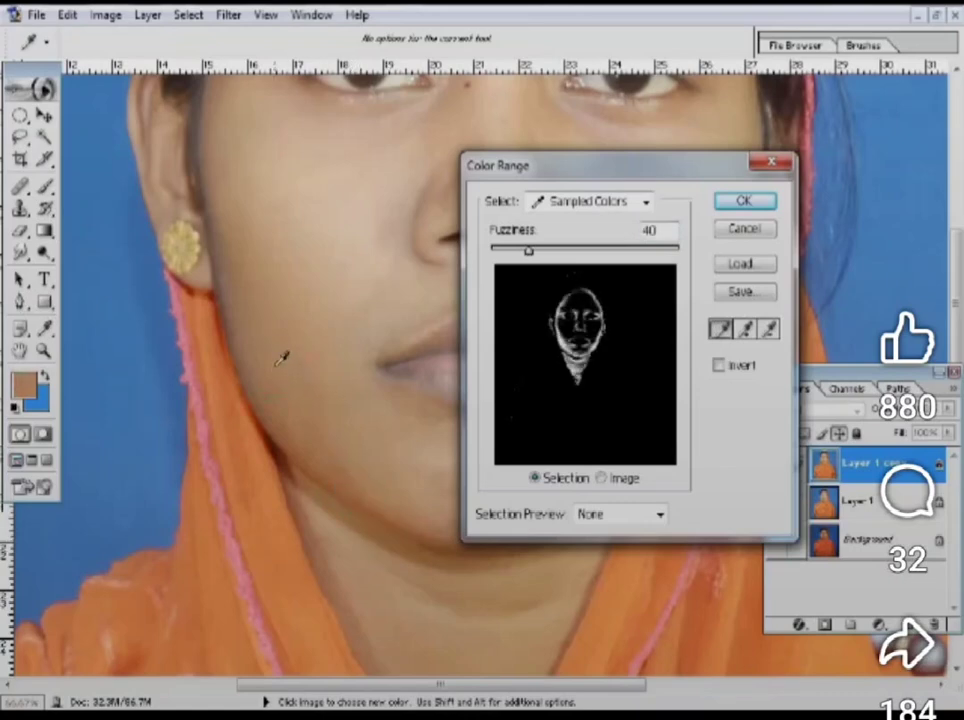
pyautogui.click(333, 488)
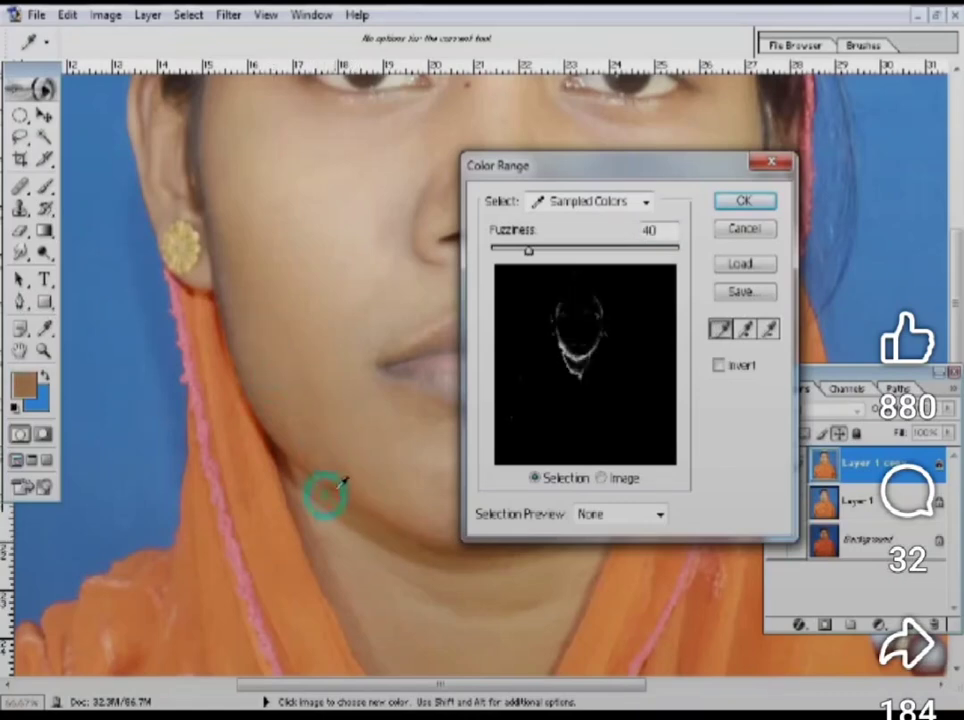
pyautogui.click(743, 201)
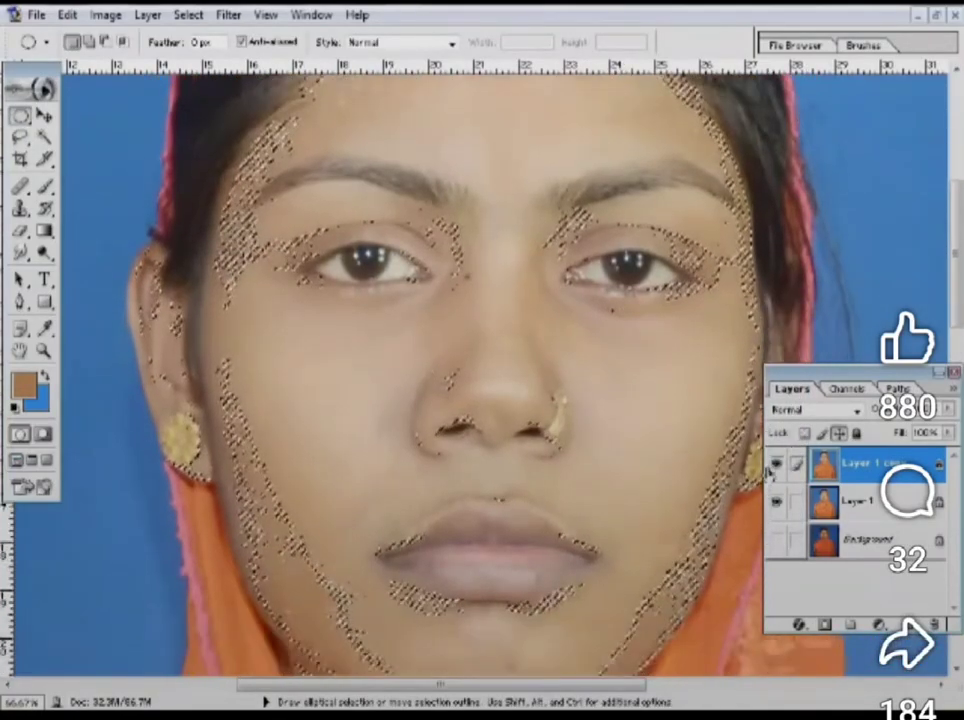
pyautogui.scroll(-10, 652, 537)
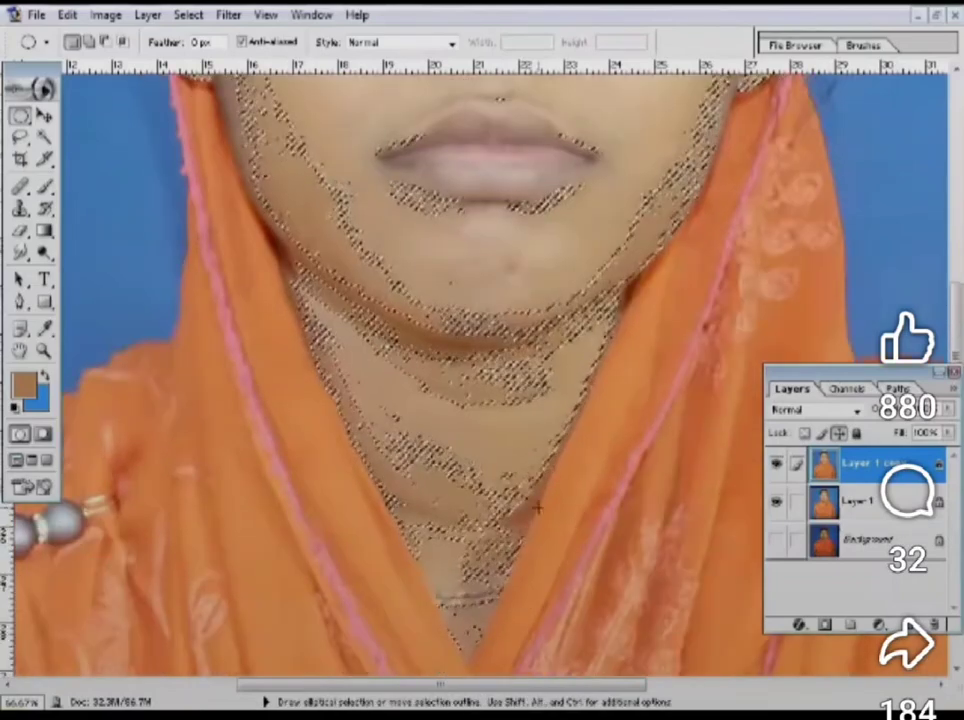
# Feather the selection of the darker face and neck skin tones by 60 pixels.
pyautogui.press('w')
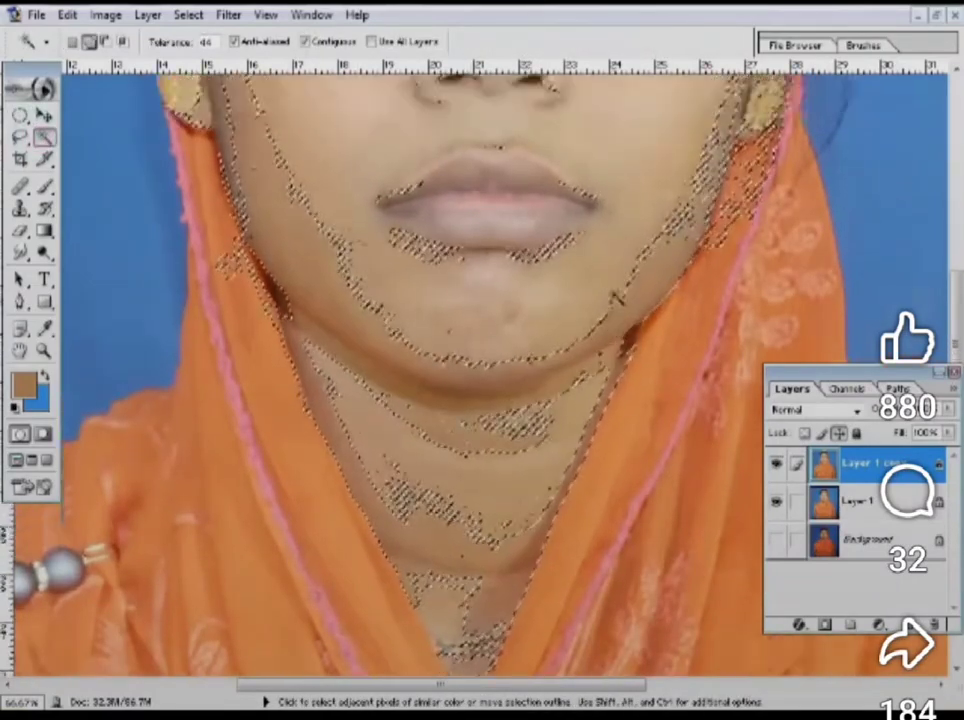
pyautogui.scroll(8, 618, 297)
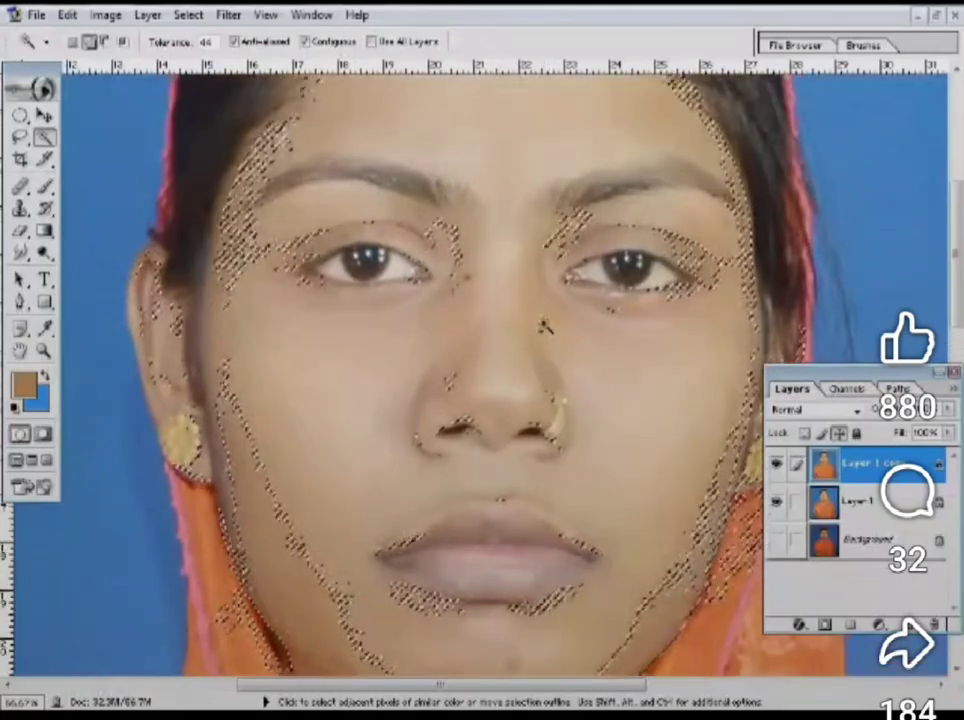
pyautogui.scroll(-3, 527, 305)
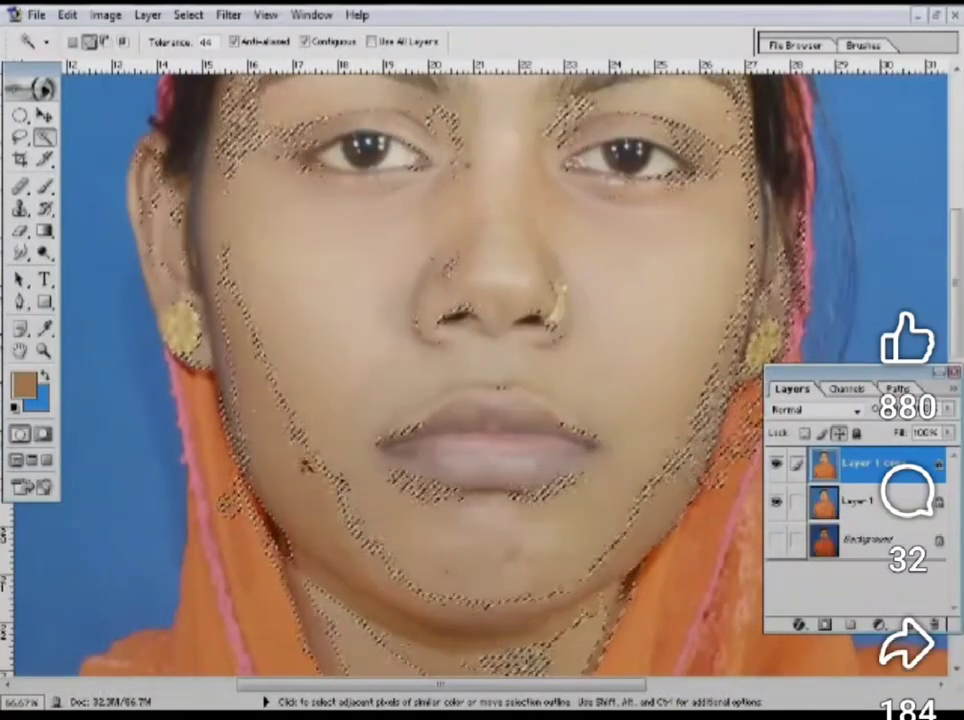
pyautogui.scroll(-1, 372, 379)
pyautogui.rightClick(366, 242)
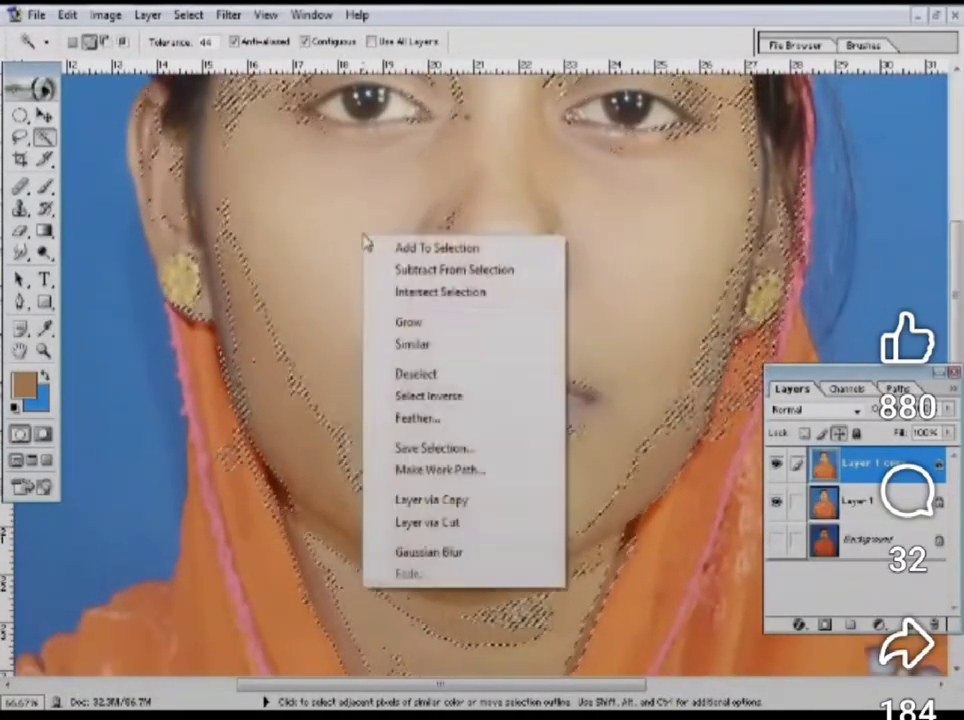
pyautogui.click(420, 419)
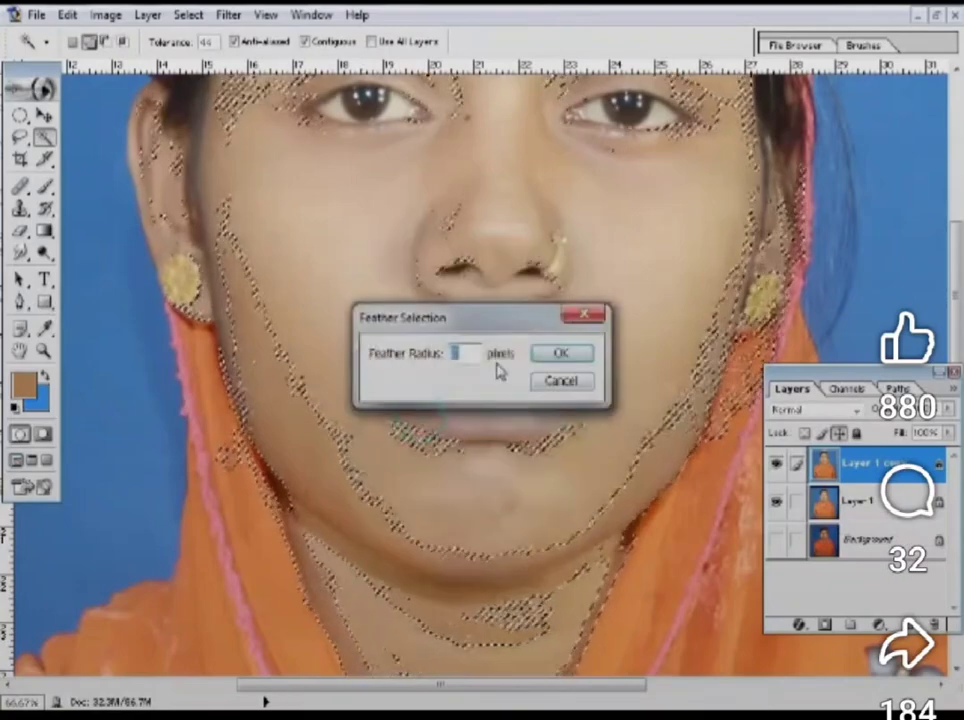
pyautogui.write('60')
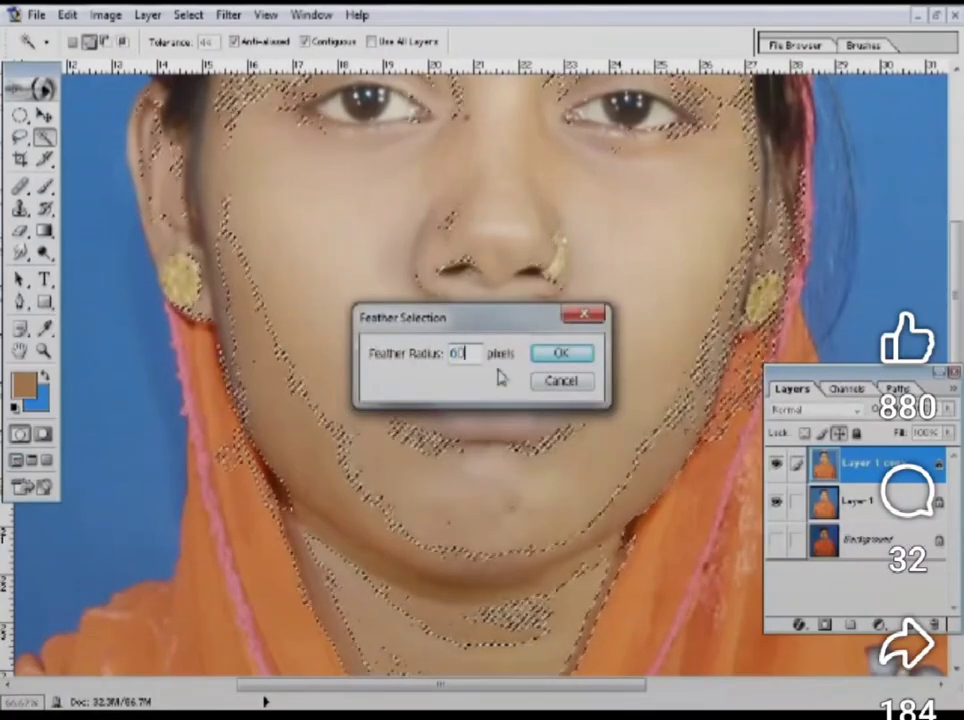
pyautogui.press('Return')
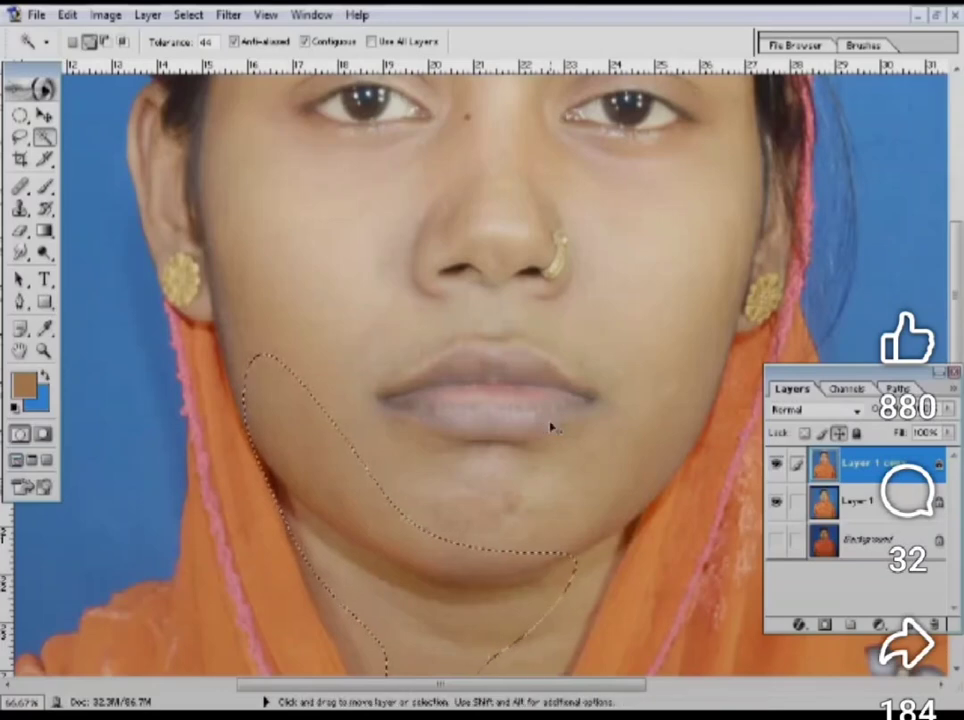
# Lighten the feathered jaw and neck area with Curves, raising RGB input 104 to output 141, and clear the selection.
pyautogui.hscroll(-2, 551, 423)
pyautogui.hotkey('ctrl', 'm')
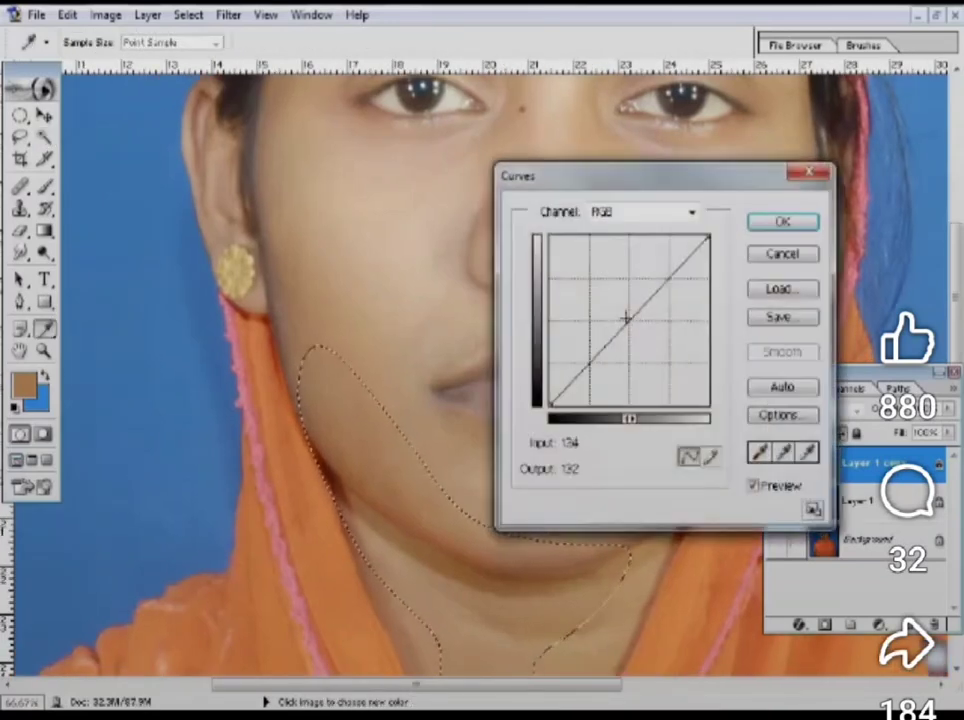
pyautogui.click(625, 317)
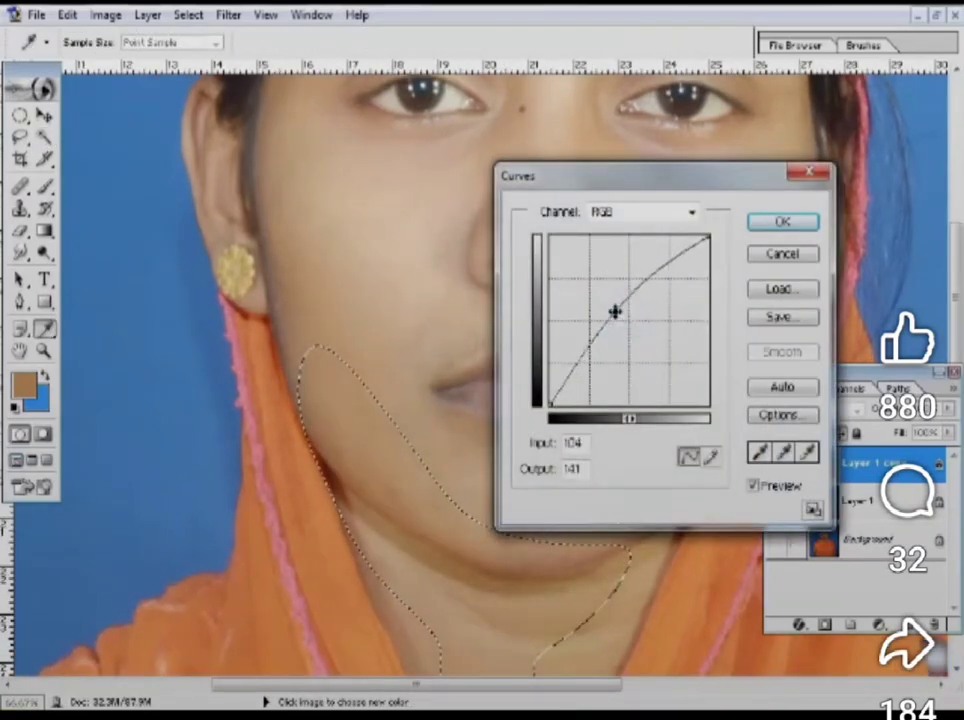
pyautogui.click(782, 225)
pyautogui.press('w')
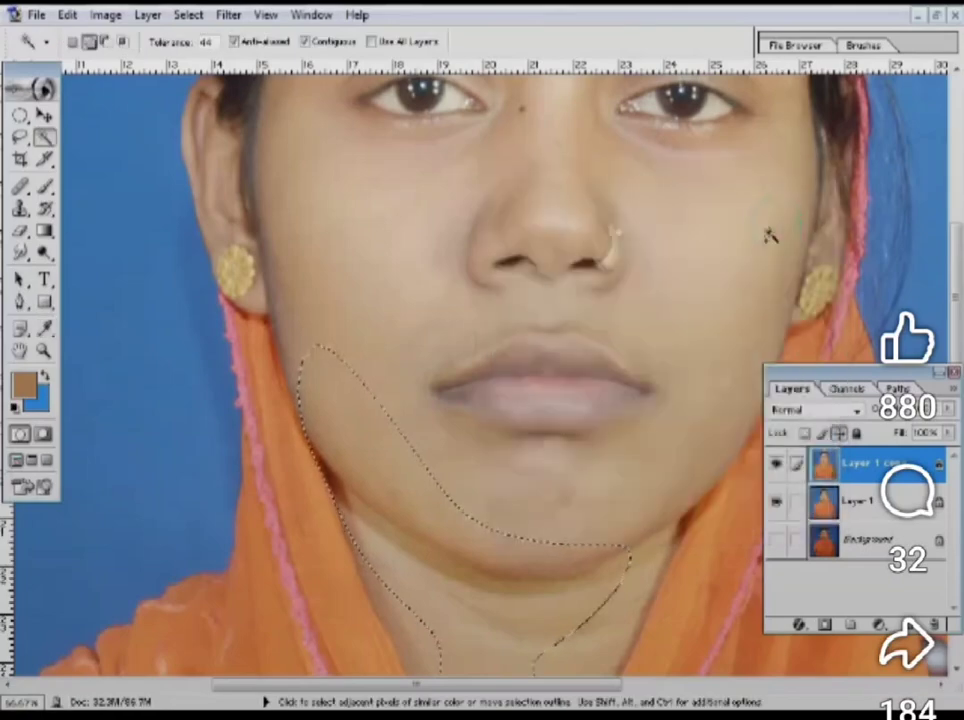
pyautogui.hotkey('ctrl', 'd')
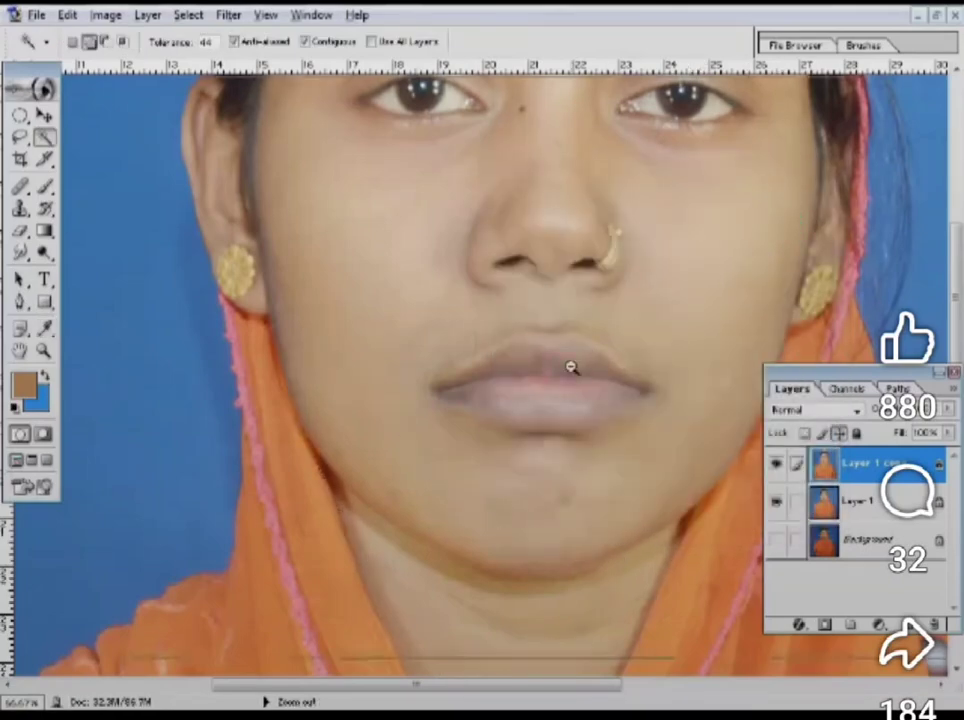
# Select the skin of the face, ear and neck with the Magic Wand at tolerance 44, adding the missed areas.
pyautogui.hotkey('ctrl', '-')
pyautogui.moveTo(455, 334); pyautogui.dragTo(490, 387)
pyautogui.moveTo(559, 231); pyautogui.dragTo(580, 252)
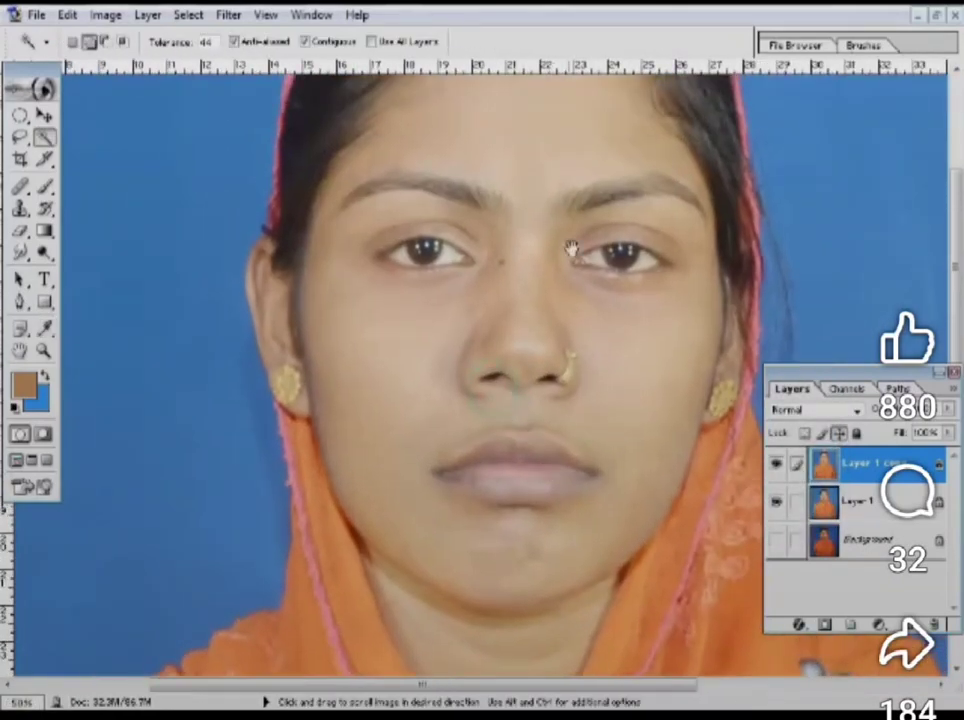
pyautogui.moveTo(562, 179); pyautogui.dragTo(607, 182)
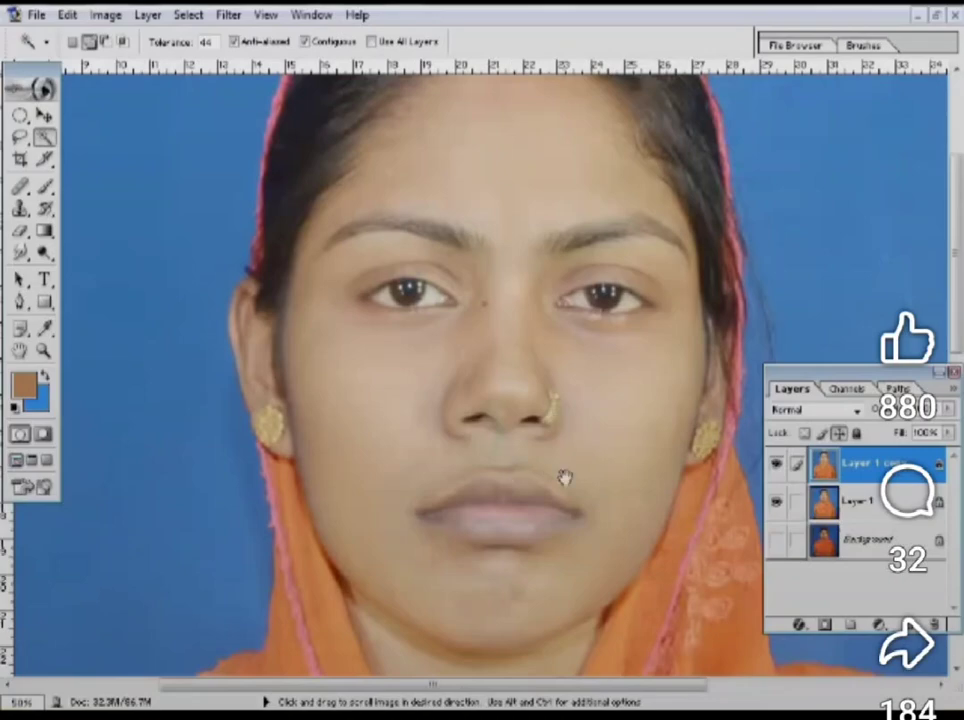
pyautogui.moveTo(565, 478); pyautogui.dragTo(521, 446)
pyautogui.moveTo(545, 398); pyautogui.dragTo(545, 461)
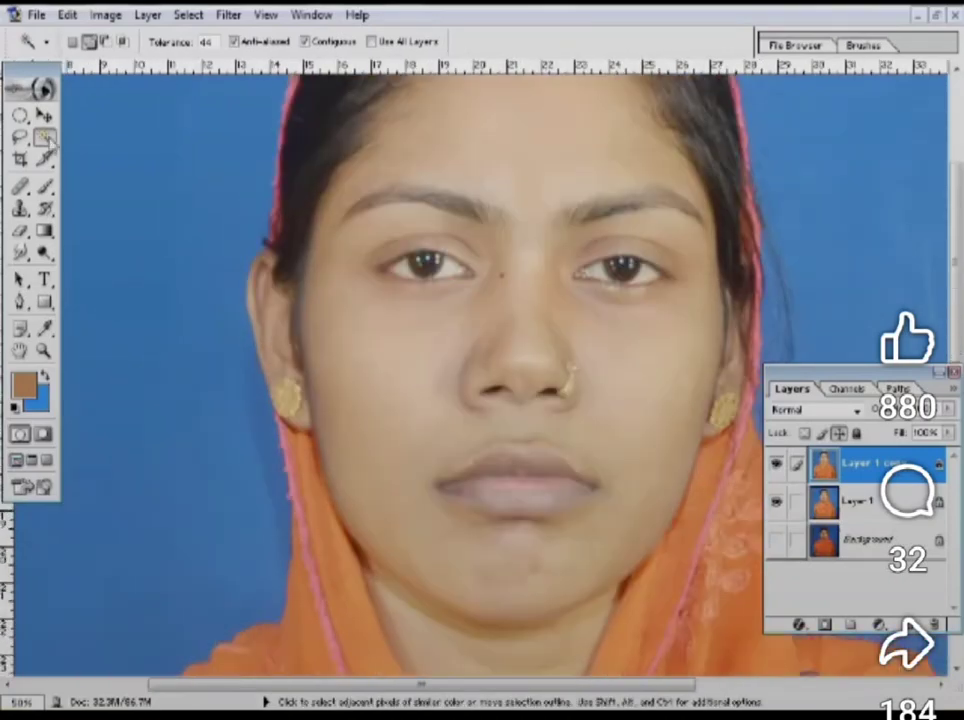
pyautogui.click(555, 127)
pyautogui.click(654, 165)
pyautogui.scroll(-1, 665, 310)
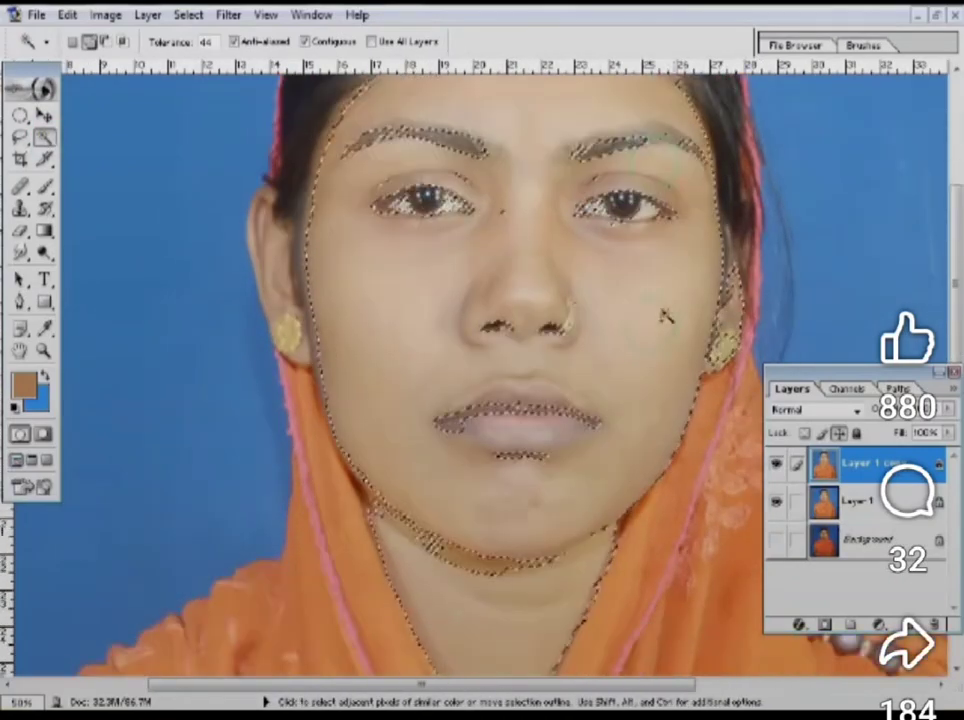
pyautogui.click(655, 321)
# Feather the face and neck skin selection by 10 pixels.
pyautogui.rightClick(437, 232)
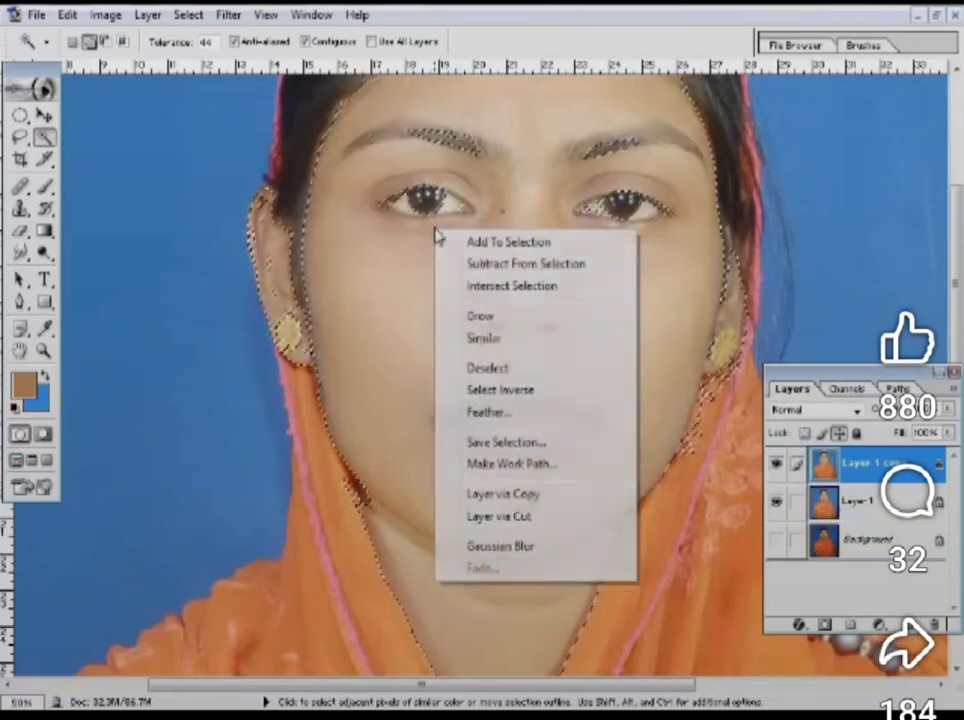
pyautogui.click(505, 413)
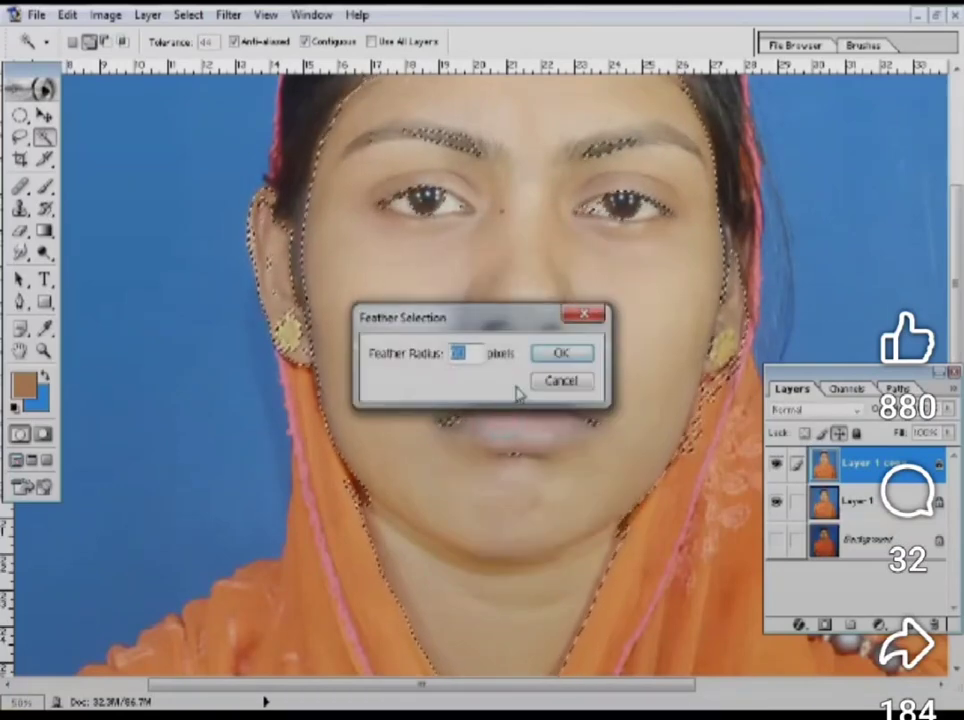
pyautogui.write('10')
pyautogui.press('Return')
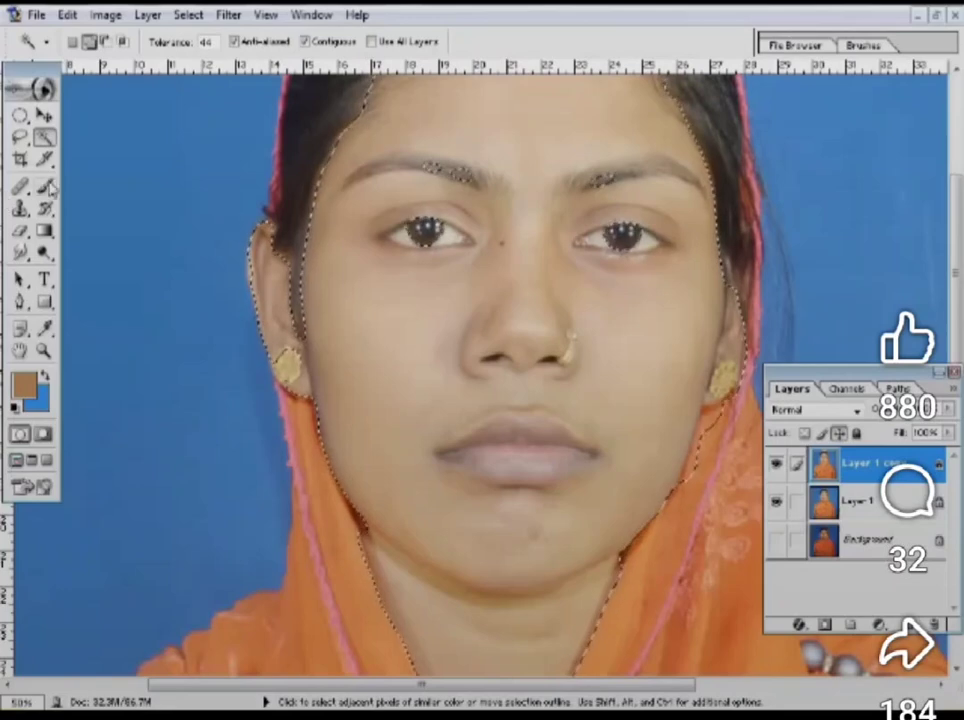
# Choose the 35 px soft round preset for the Brush tool and enlarge its diameter to about 98 px.
pyautogui.click(44, 185)
pyautogui.keyDown('ctrl'); pyautogui.click(595, 368); pyautogui.keyUp('ctrl')
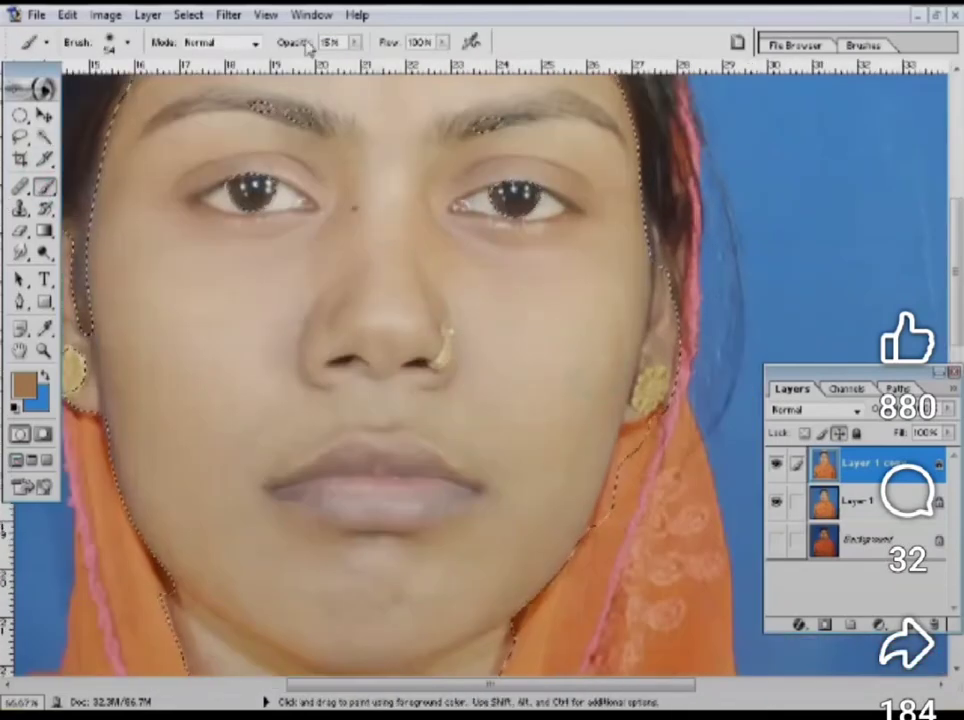
pyautogui.rightClick(590, 254)
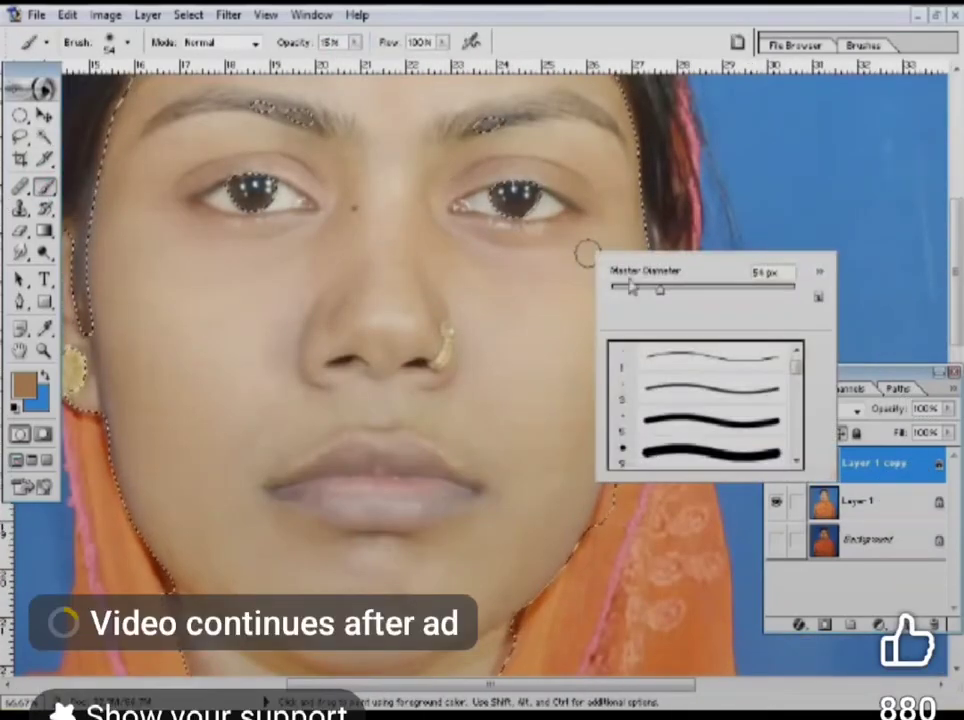
pyautogui.click(800, 377)
pyautogui.click(710, 378)
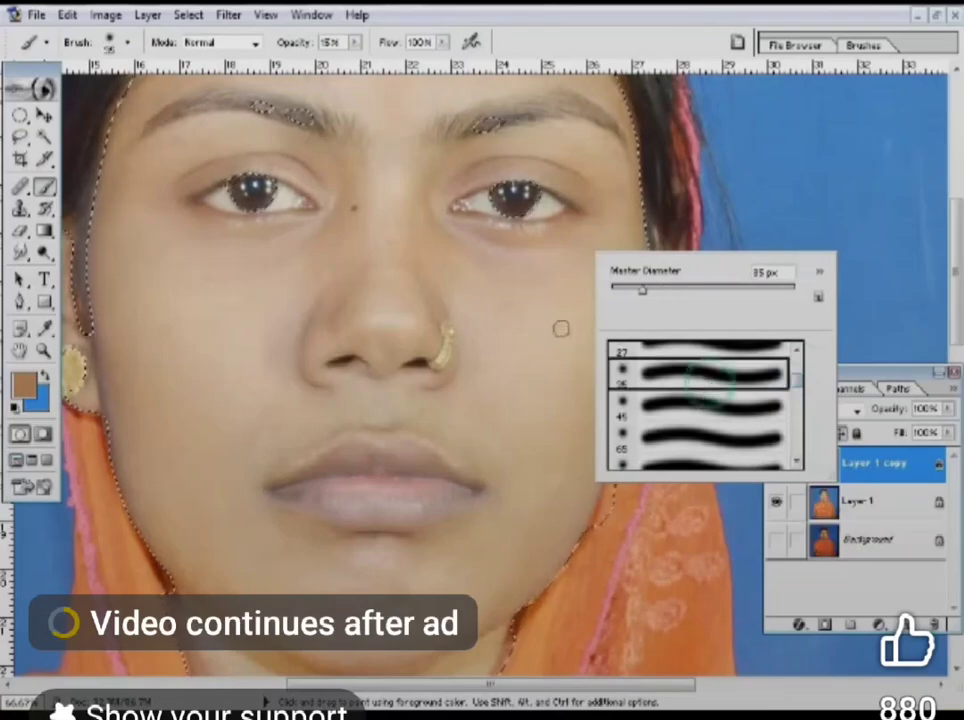
pyautogui.rightClick(560, 329)
pyautogui.moveTo(600, 349); pyautogui.dragTo(660, 349)
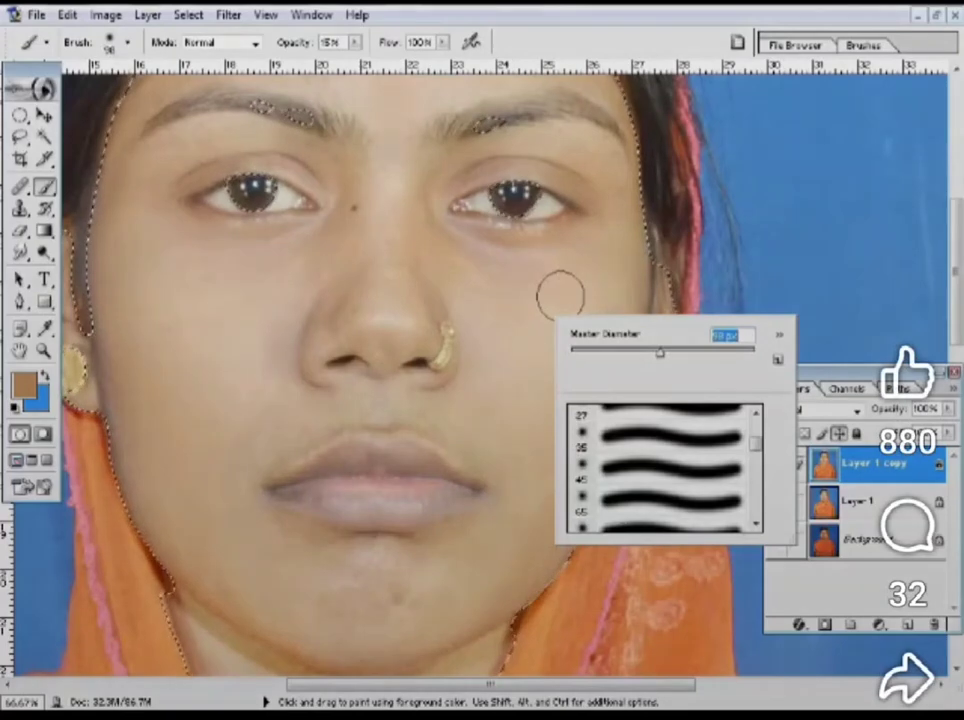
pyautogui.click(570, 286)
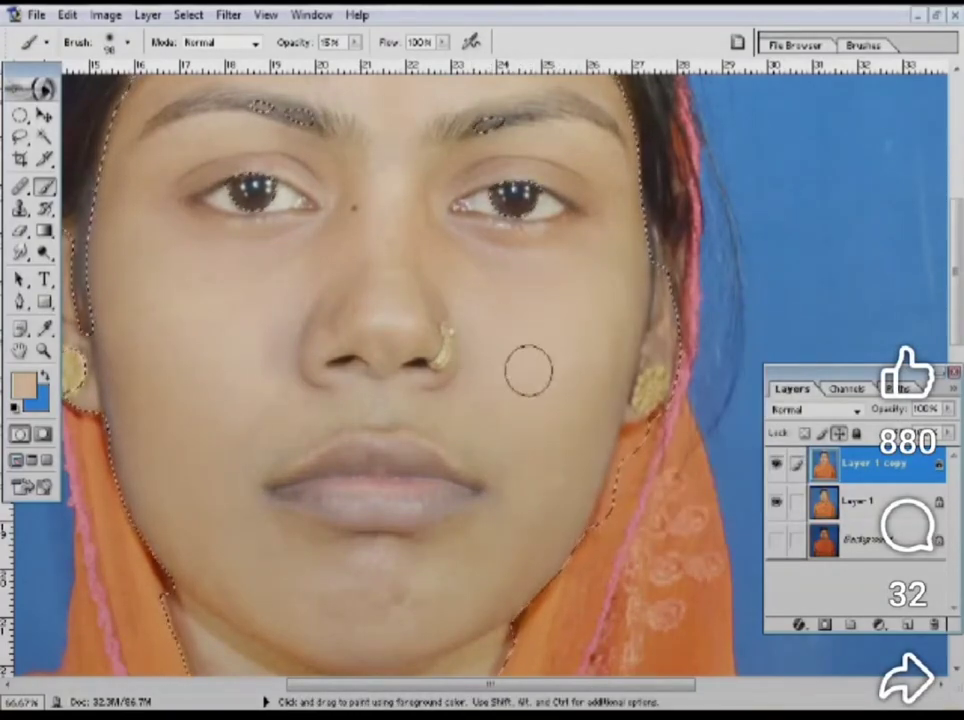
# Sample the light skin tone of the cheek as the painting colour and enlarge the brush to about 133 px.
pyautogui.keyDown('alt'); pyautogui.click(563, 347); pyautogui.keyUp('alt')
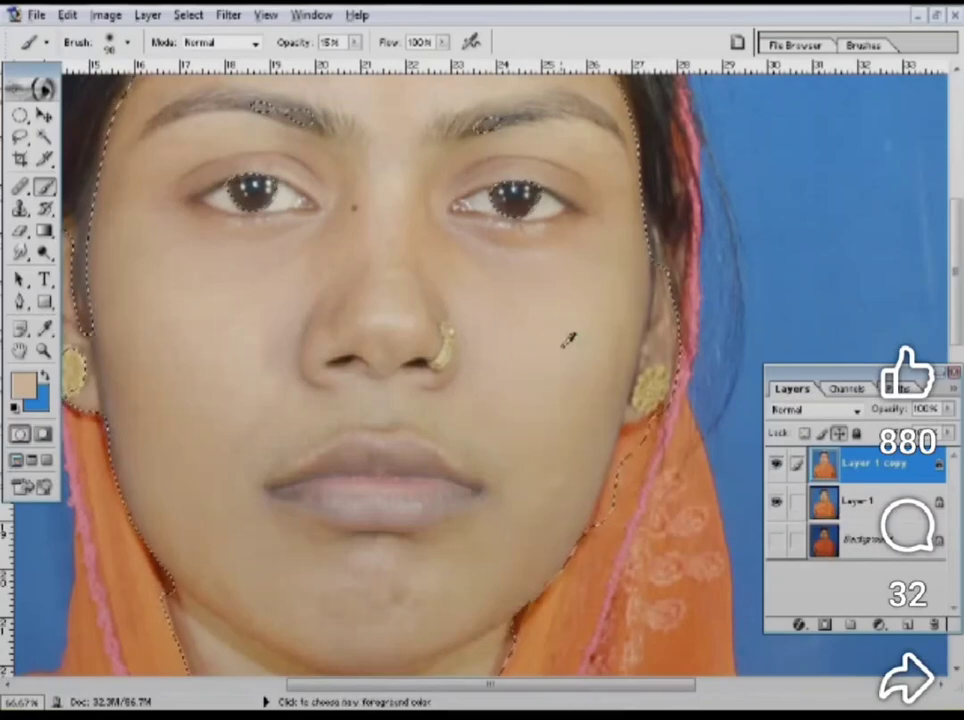
pyautogui.rightClick(564, 346)
pyautogui.moveTo(677, 385); pyautogui.dragTo(688, 385)
pyautogui.click(562, 430)
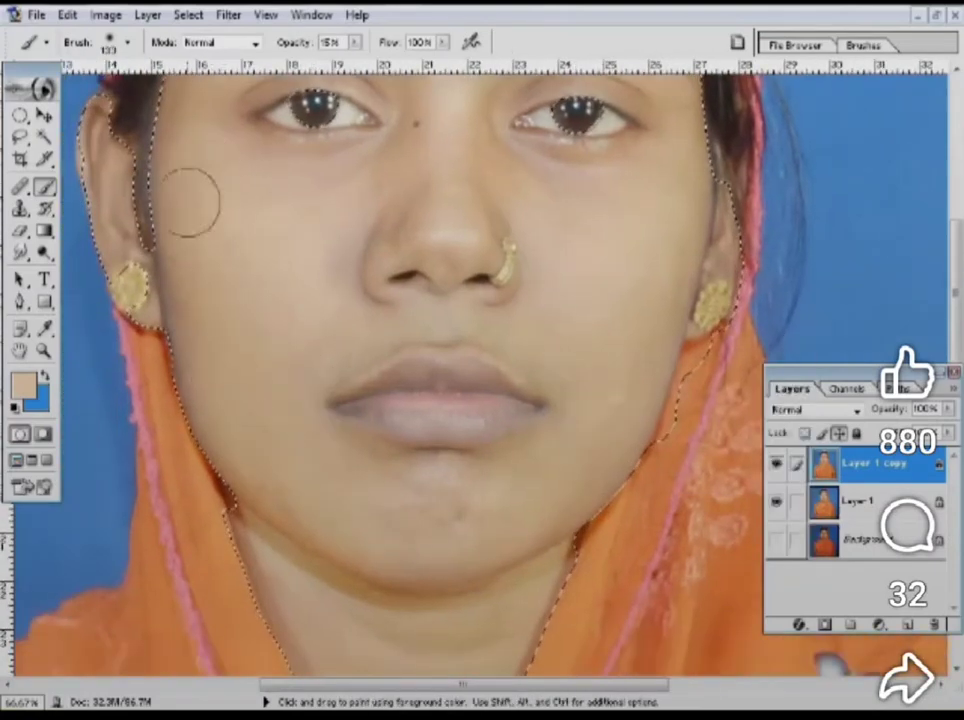
# Paint the sampled skin tone at 15% opacity over the cheeks, nose, eye surroundings and forehead.
pyautogui.scroll(3, 355, 355)
pyautogui.click(357, 455)
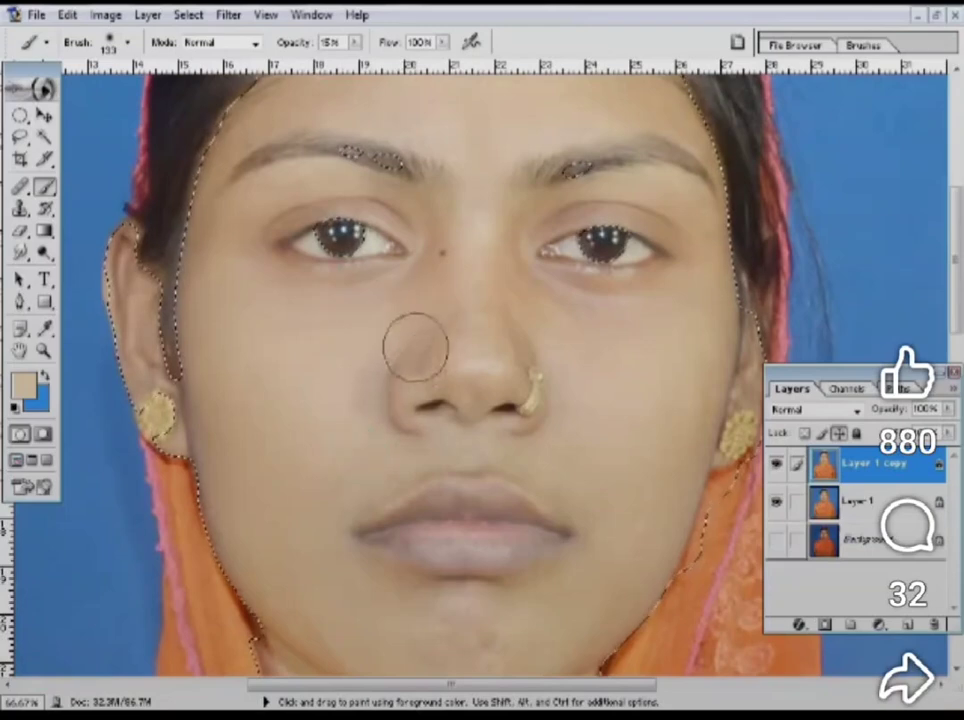
pyautogui.moveTo(424, 351)
pyautogui.mouseDown()
pyautogui.moveTo(469, 370)
pyautogui.moveTo(497, 325)
pyautogui.mouseUp()
pyautogui.click(540, 217)
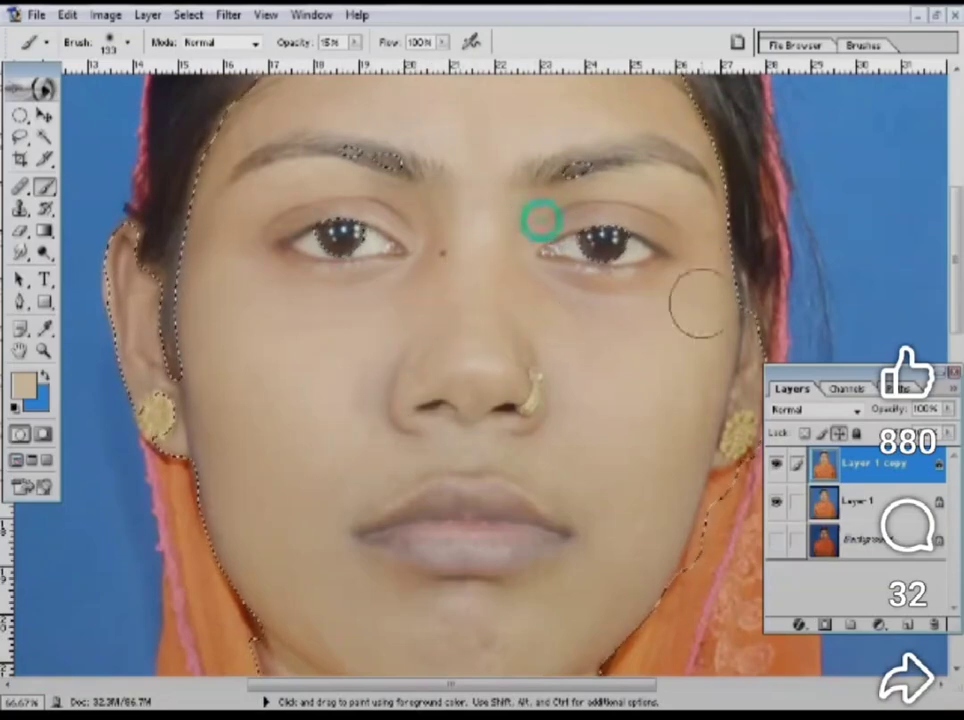
pyautogui.click(710, 267)
pyautogui.click(418, 186)
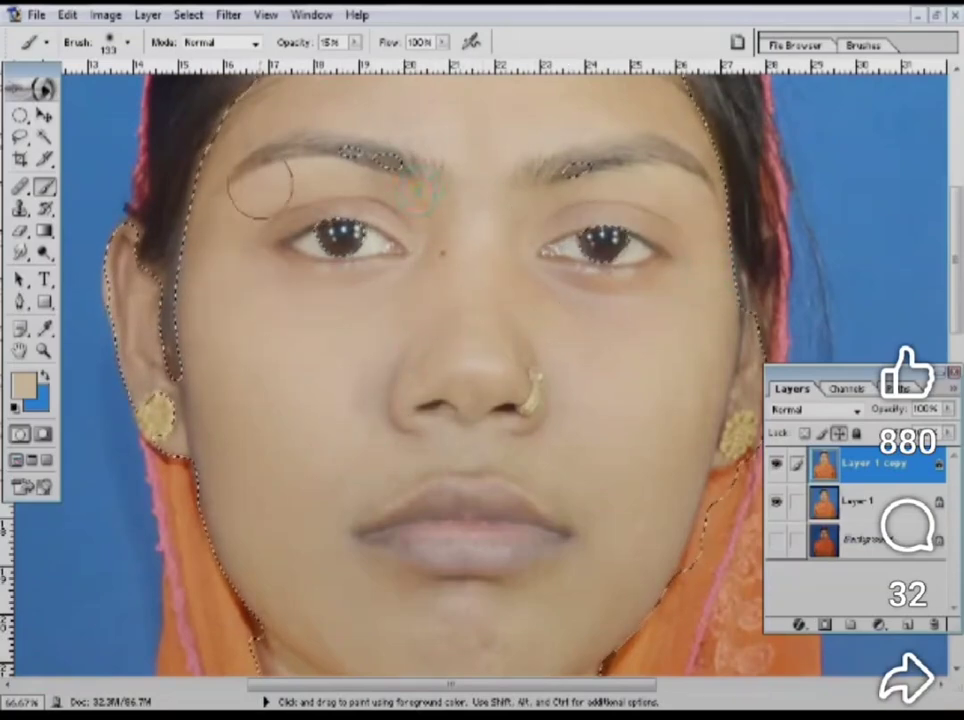
pyautogui.scroll(3, 300, 250)
pyautogui.click(370, 213)
pyautogui.click(312, 267)
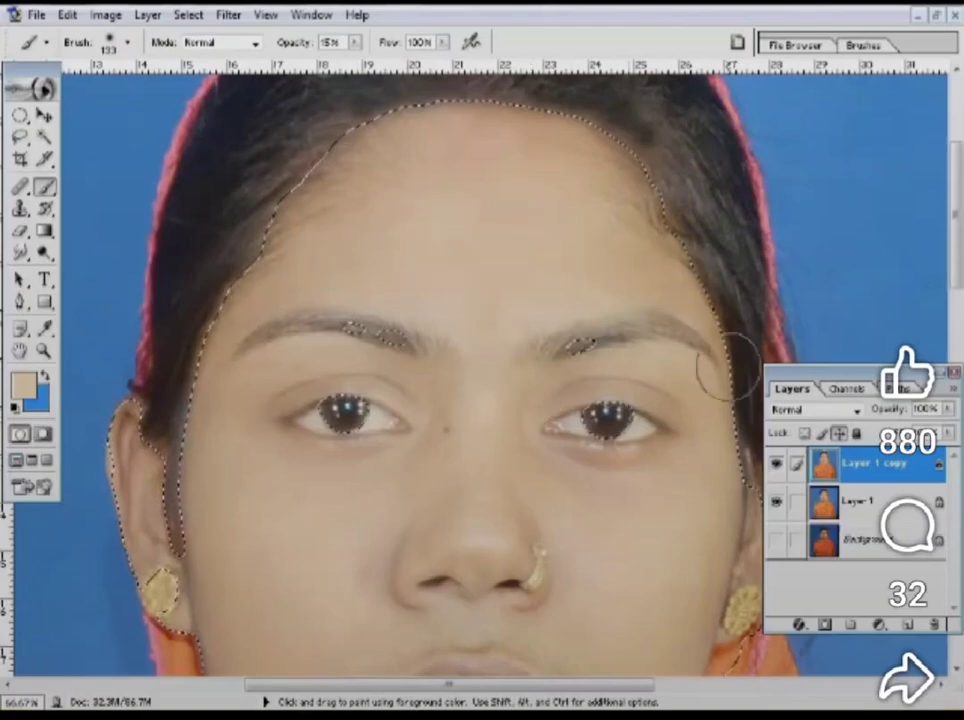
# Paint the sampled skin tone at 15% opacity over the lower cheeks, jaw shadow, chin and neck.
pyautogui.scroll(-5, 469, 306)
pyautogui.scroll(-2, 430, 245)
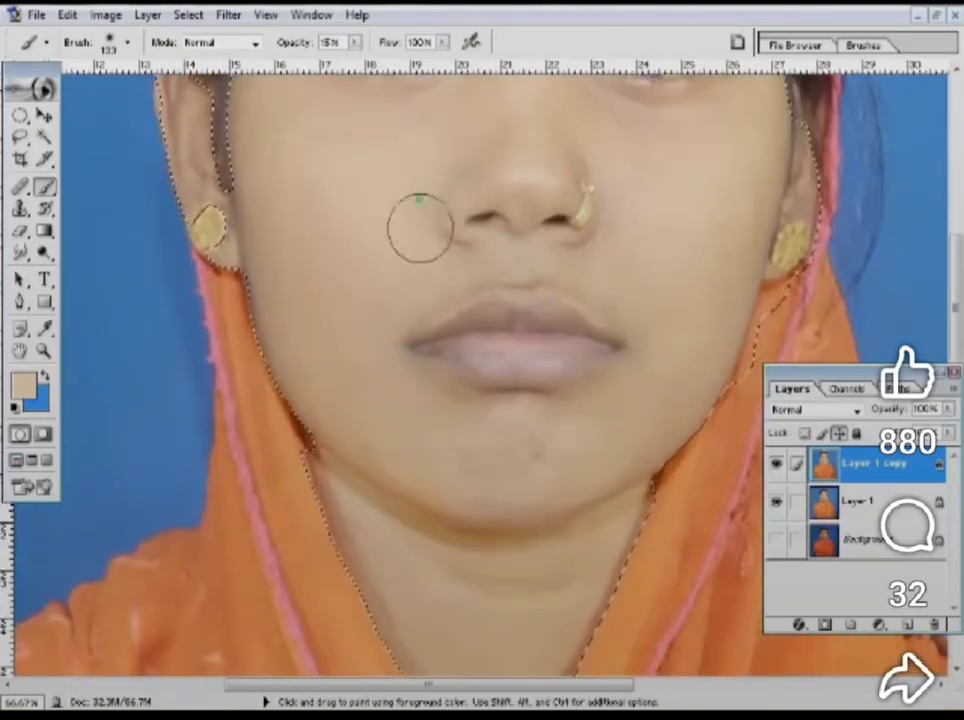
pyautogui.click(420, 269)
pyautogui.scroll(-2, 560, 320)
pyautogui.scroll(-2, 316, 232)
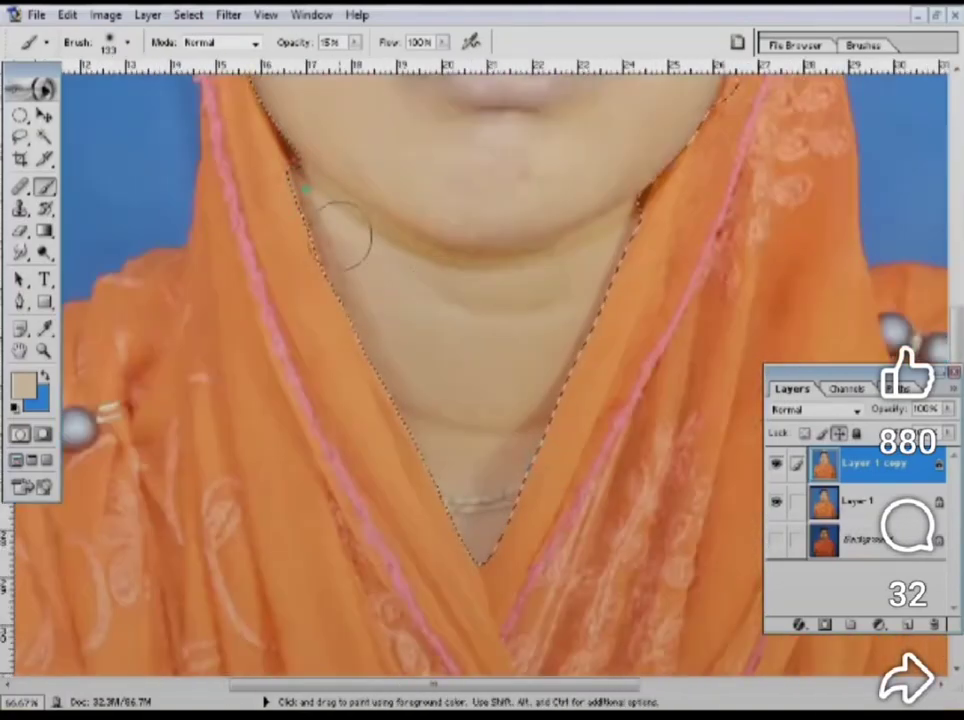
pyautogui.click(598, 268)
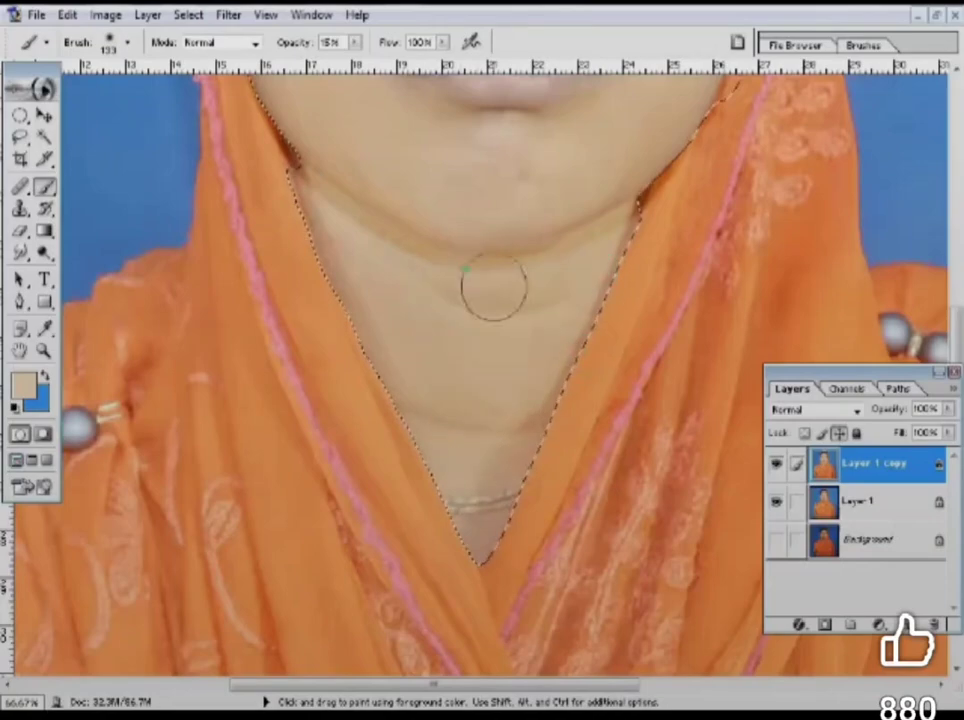
pyautogui.click(458, 269)
pyautogui.click(536, 402)
pyautogui.scroll(3, 390, 350)
pyautogui.scroll(2, 600, 320)
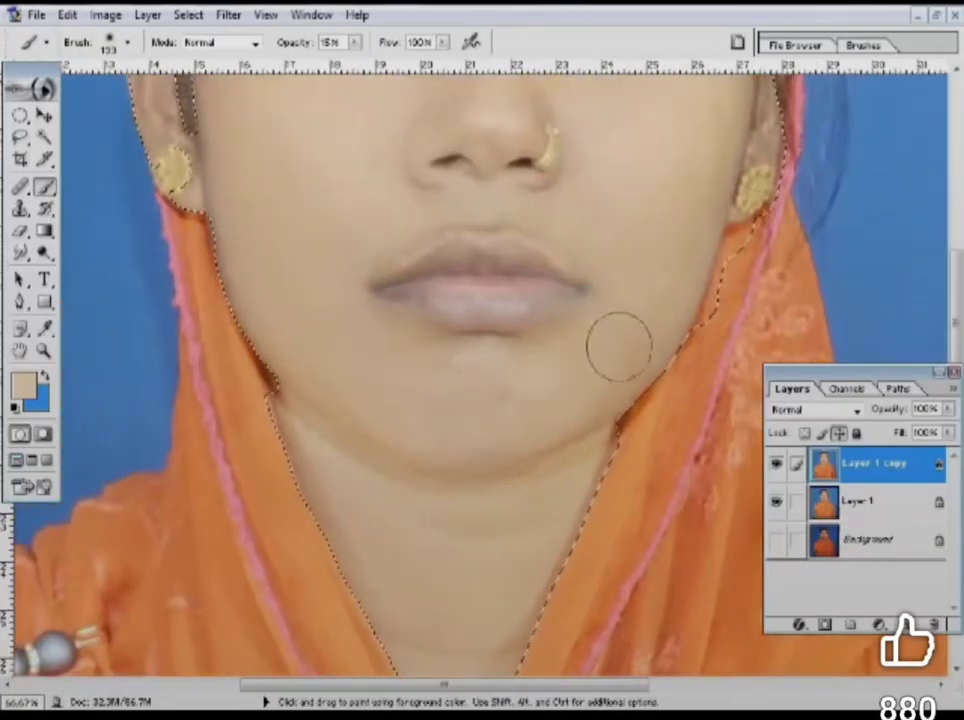
pyautogui.click(624, 327)
pyautogui.scroll(4, 620, 340)
pyautogui.press('m')
pyautogui.hotkey('ctrl', '-')
pyautogui.moveTo(553, 492); pyautogui.dragTo(562, 370)
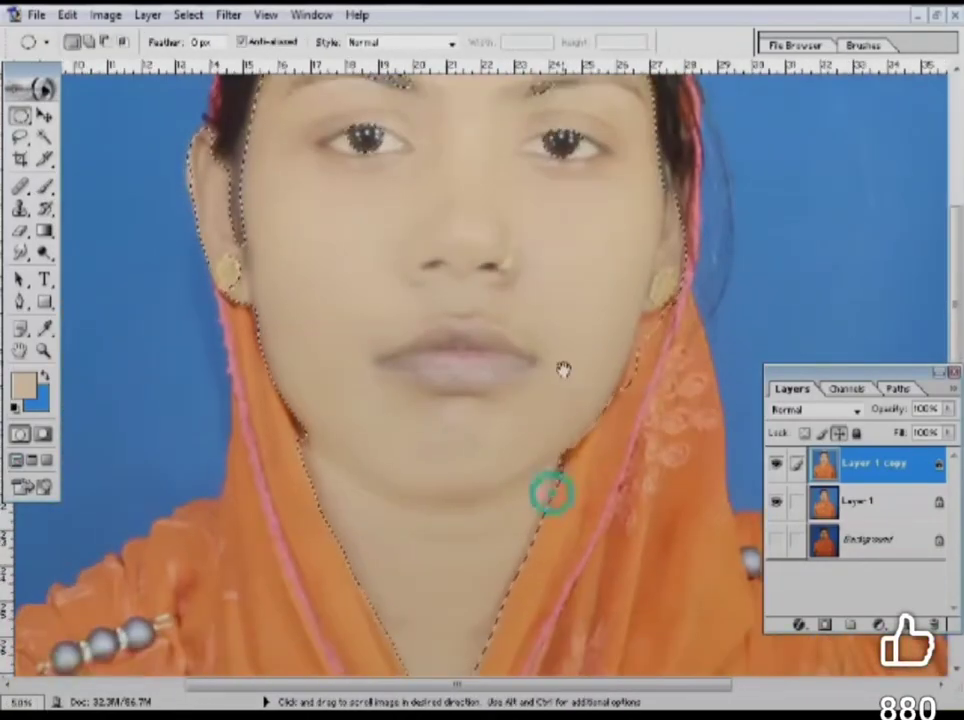
pyautogui.moveTo(542, 318); pyautogui.dragTo(538, 387)
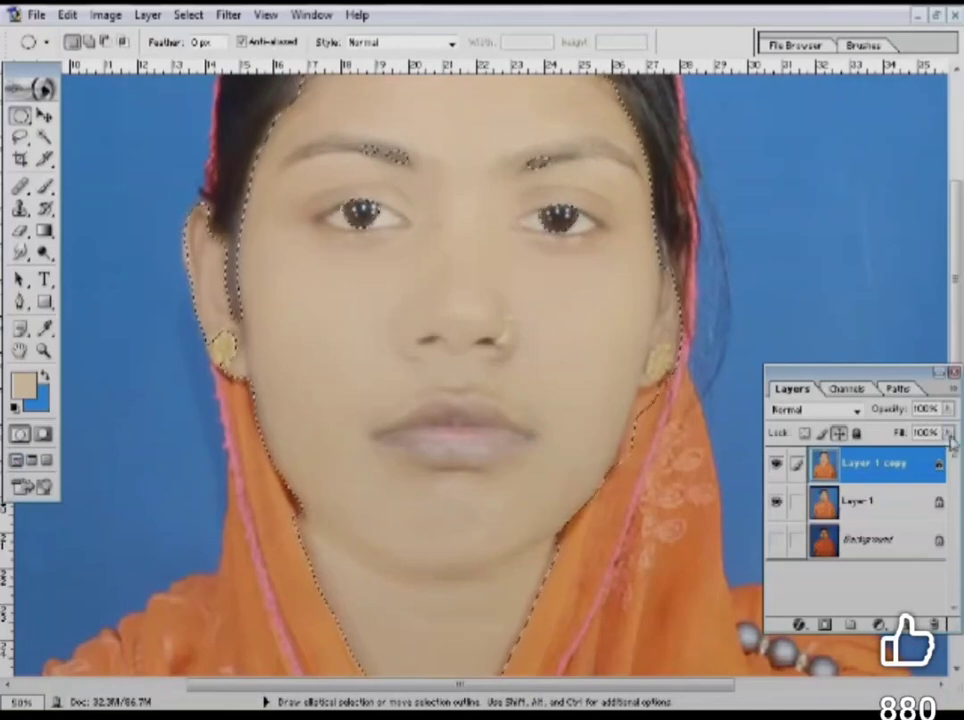
# Lower the fill of the painted Layer 1 copy to 45% and clear the face selection.
pyautogui.moveTo(948, 432); pyautogui.dragTo(928, 457)
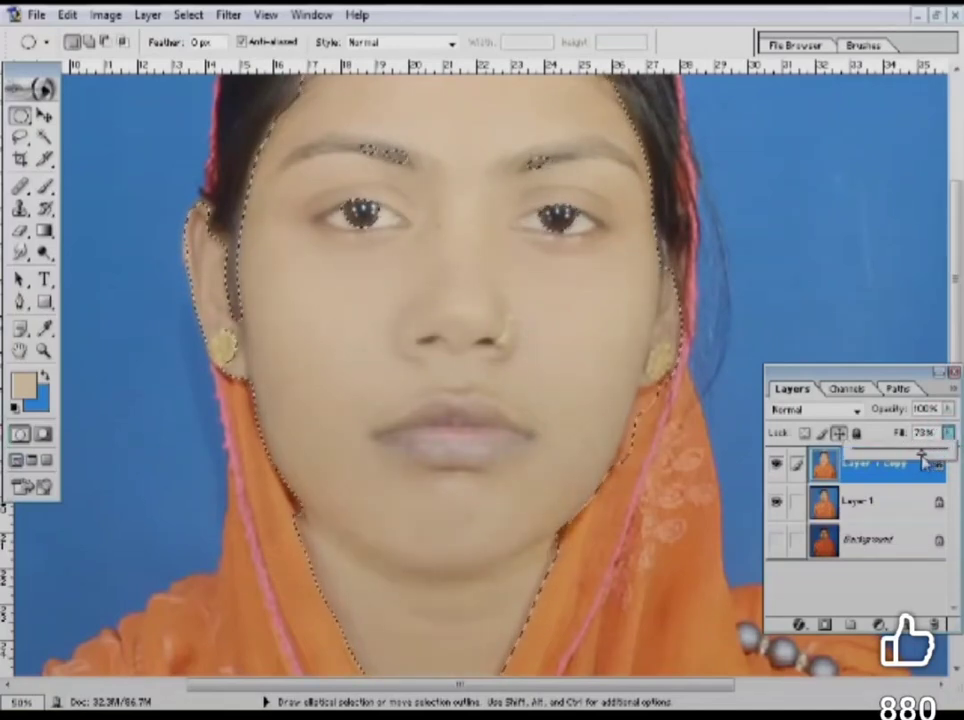
pyautogui.keyDown('alt'); pyautogui.click(458, 402); pyautogui.keyUp('alt')
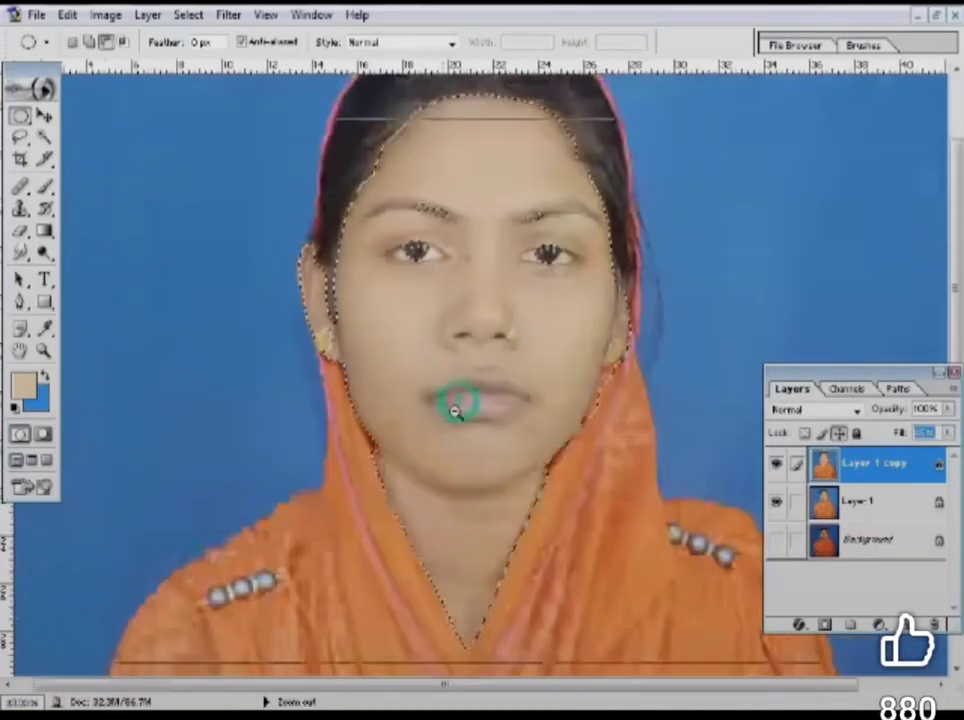
pyautogui.keyDown('ctrl'); pyautogui.click(696, 250); pyautogui.keyUp('ctrl')
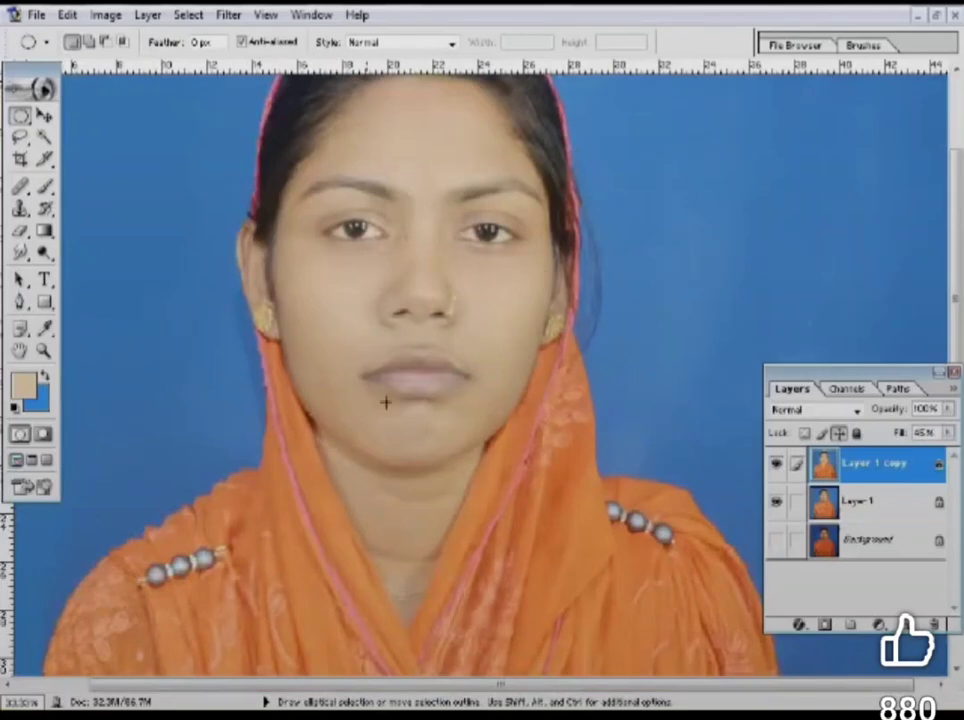
pyautogui.moveTo(441, 382); pyautogui.dragTo(464, 442)
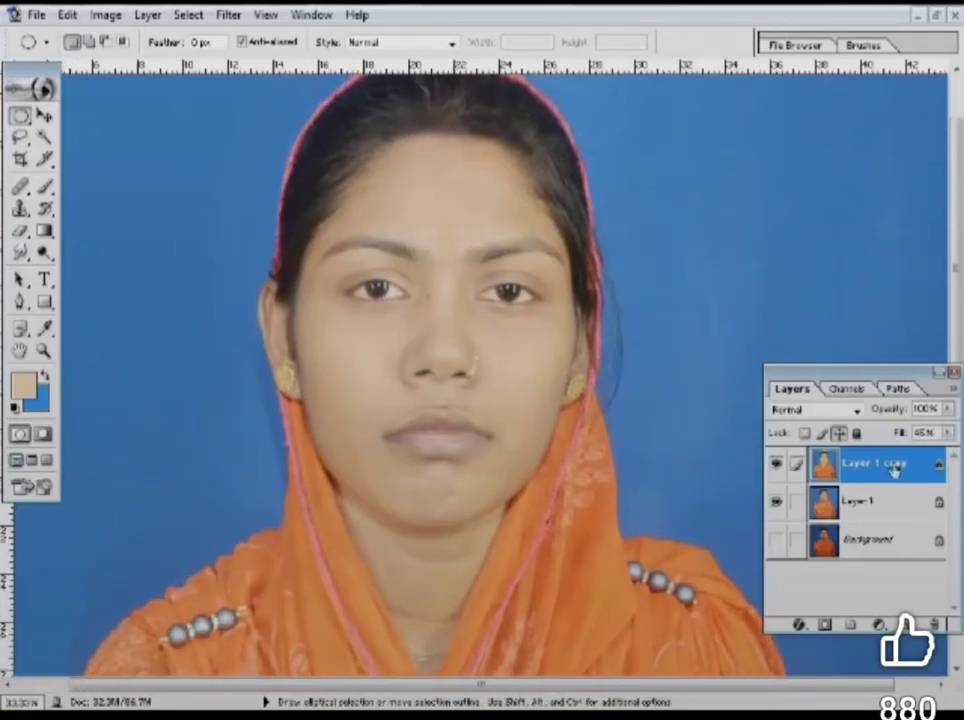
# Merge the painted copy down into Layer 1 and duplicate the merged layer.
pyautogui.press('ctrl')
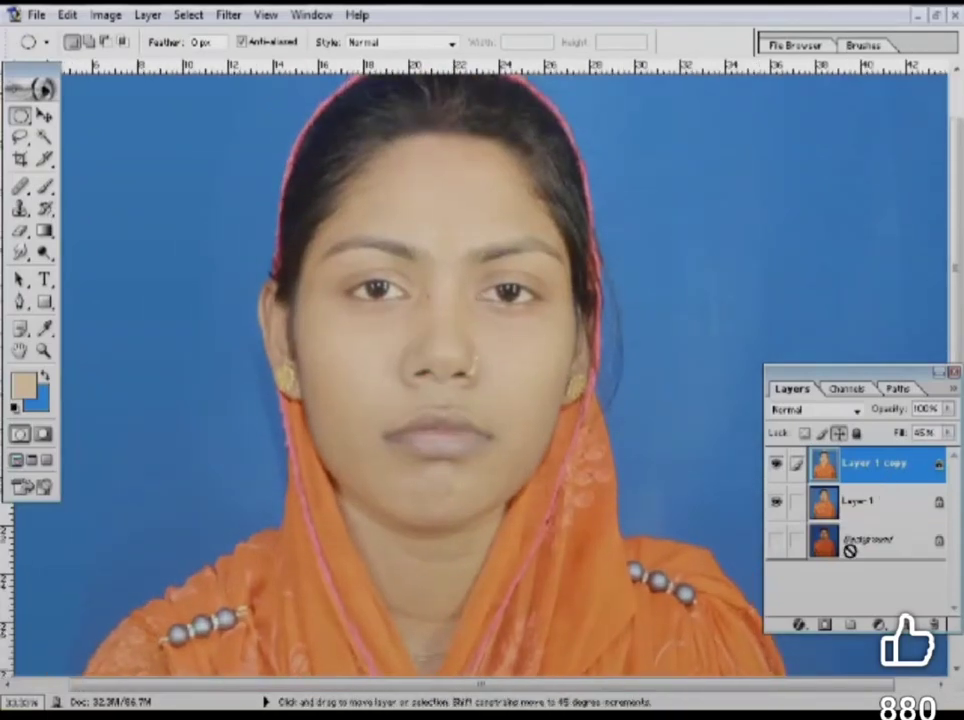
pyautogui.hotkey('ctrl', 'e')
pyautogui.hotkey('ctrl', 'j')
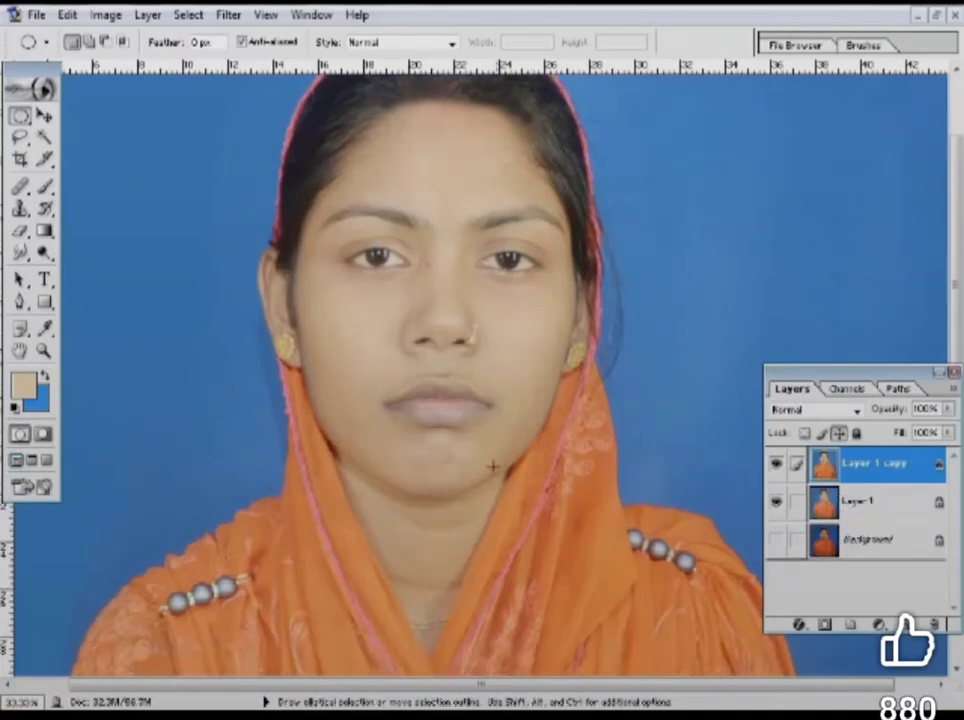
# Smooth the skin on the duplicate layer with Noiseware Professional, setting sharpening to 6 and slightly raising the luminance noise level.
pyautogui.hotkey('ctrl', 'space')
pyautogui.click(469, 421)
pyautogui.click(465, 415)
pyautogui.scroll(4, 533, 298)
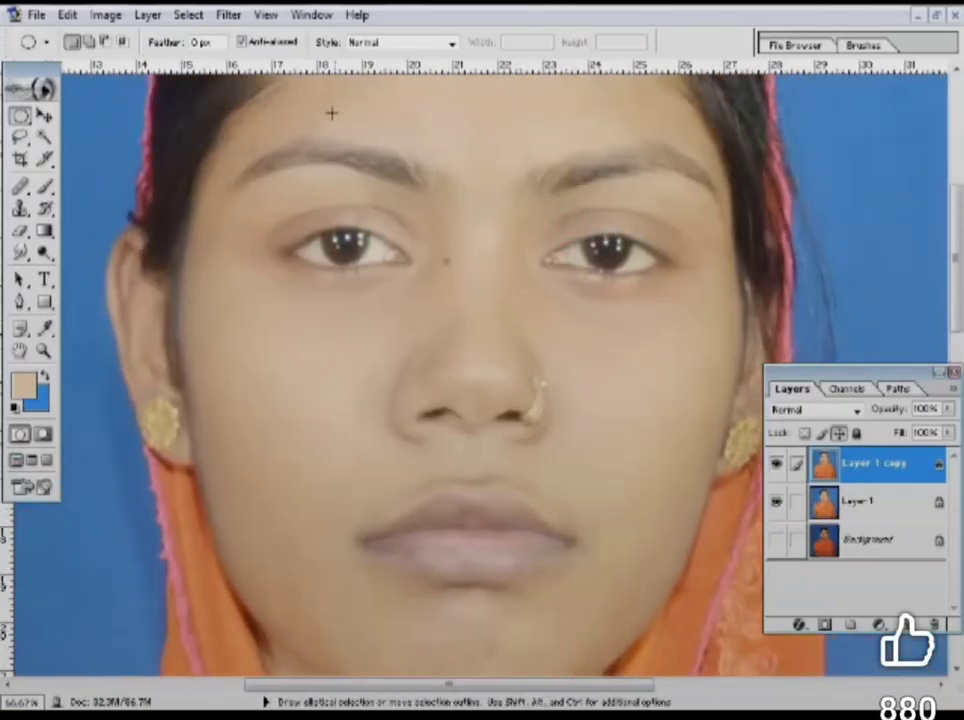
pyautogui.click(228, 15)
pyautogui.moveTo(335, 551)
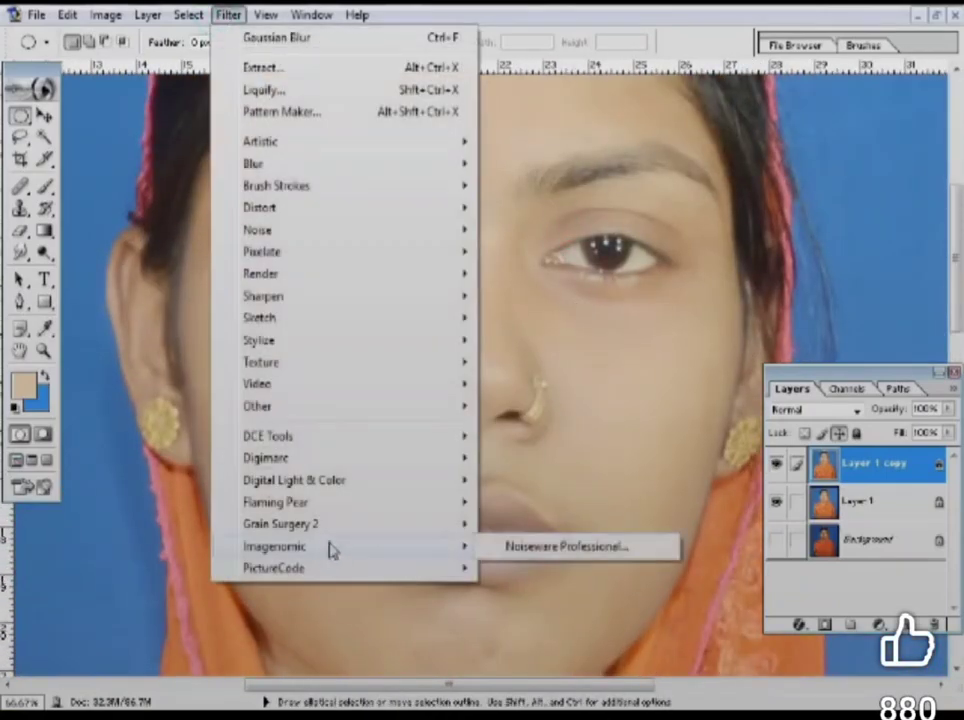
pyautogui.click(545, 548)
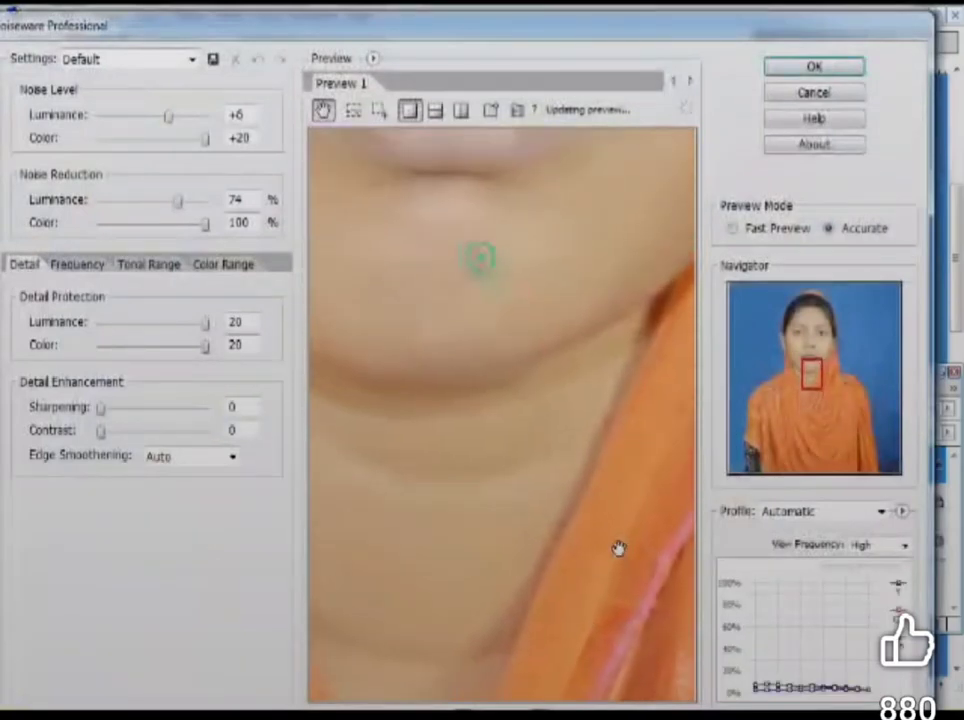
pyautogui.moveTo(462, 258); pyautogui.dragTo(512, 301)
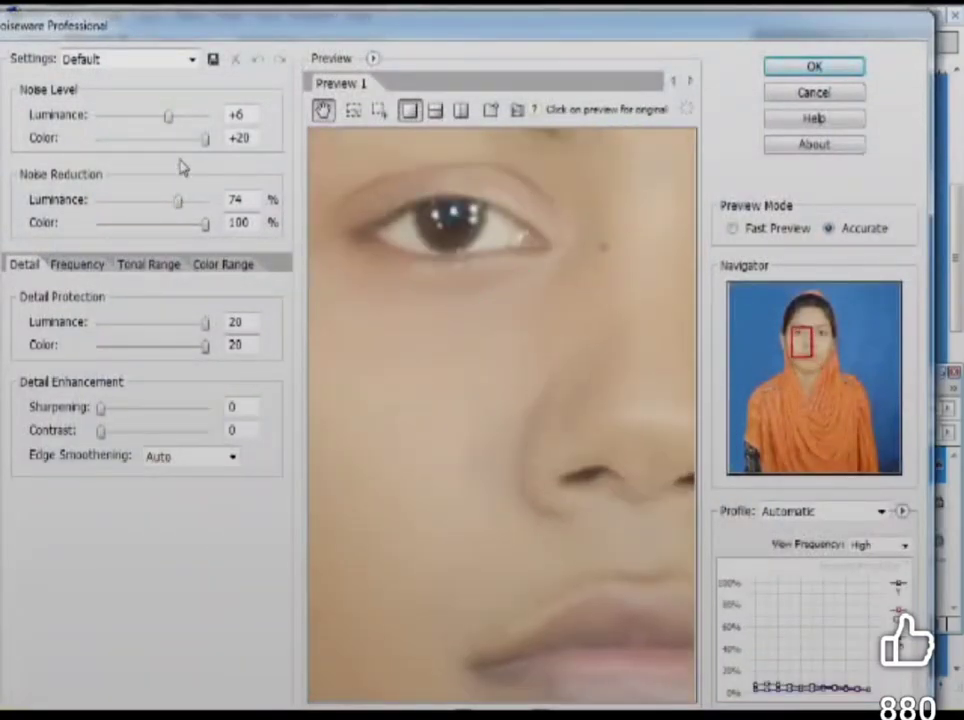
pyautogui.moveTo(101, 410); pyautogui.dragTo(128, 410)
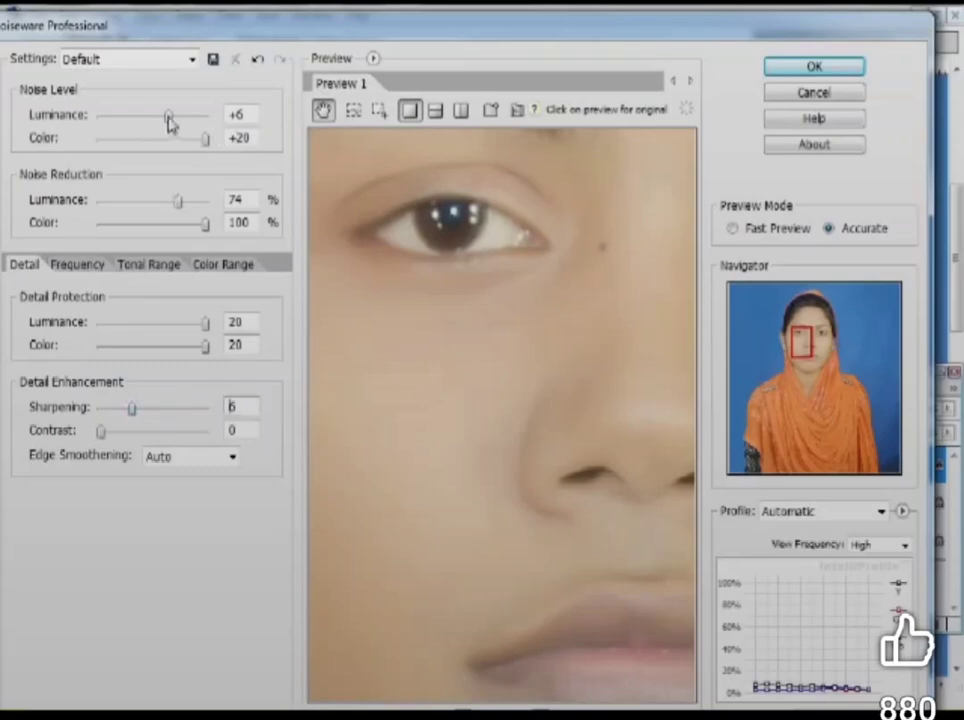
pyautogui.moveTo(169, 117); pyautogui.dragTo(175, 114)
pyautogui.click(833, 66)
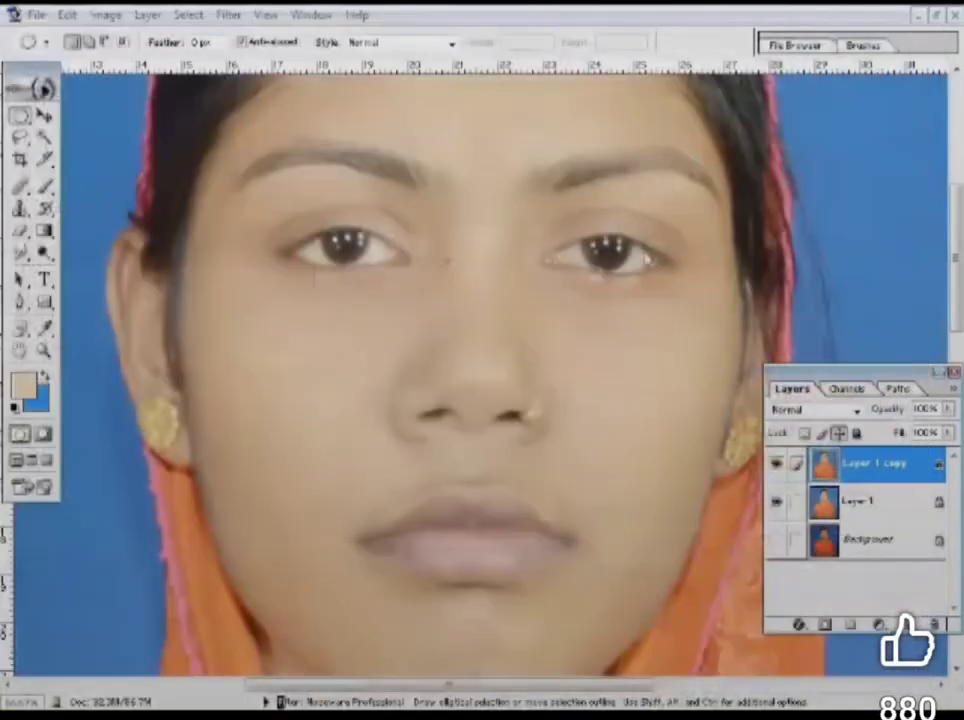
# Deepen the dark areas with Selective Color by strongly raising the Black amount of the Blacks, using the Relative method.
pyautogui.keyDown('ctrl'); pyautogui.click(466, 426); pyautogui.keyUp('ctrl')
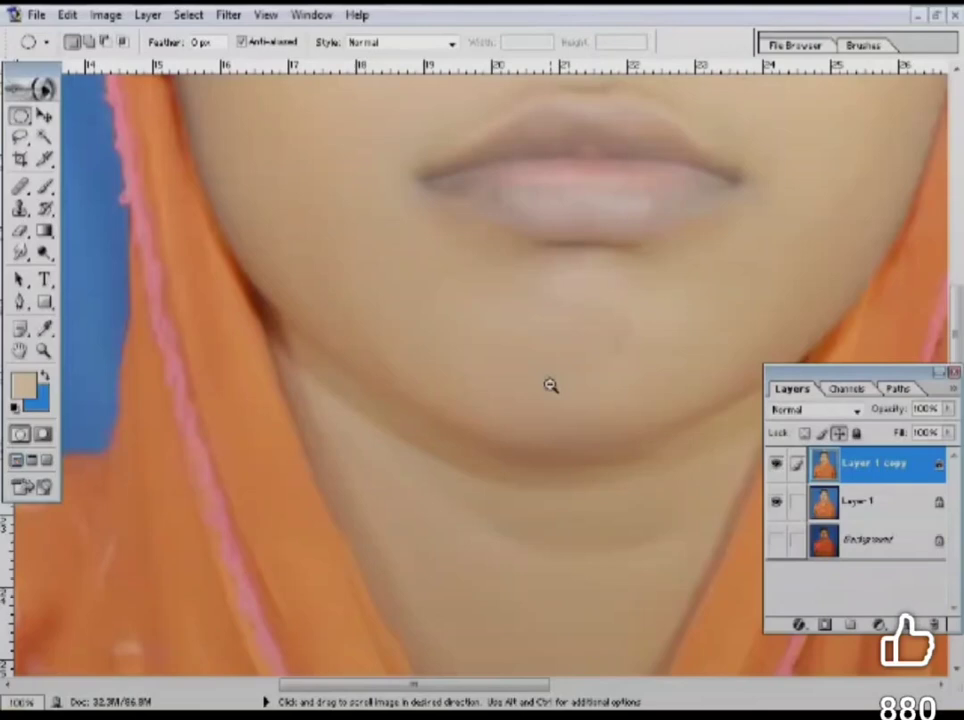
pyautogui.hotkey('ctrl', '0')
pyautogui.click(105, 14)
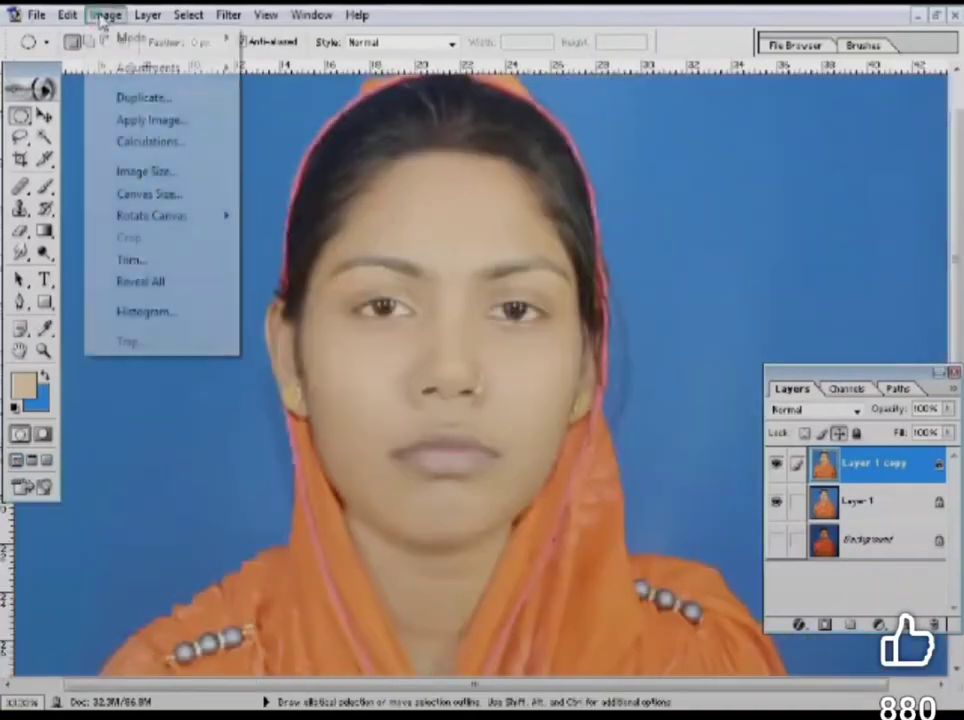
pyautogui.moveTo(157, 69)
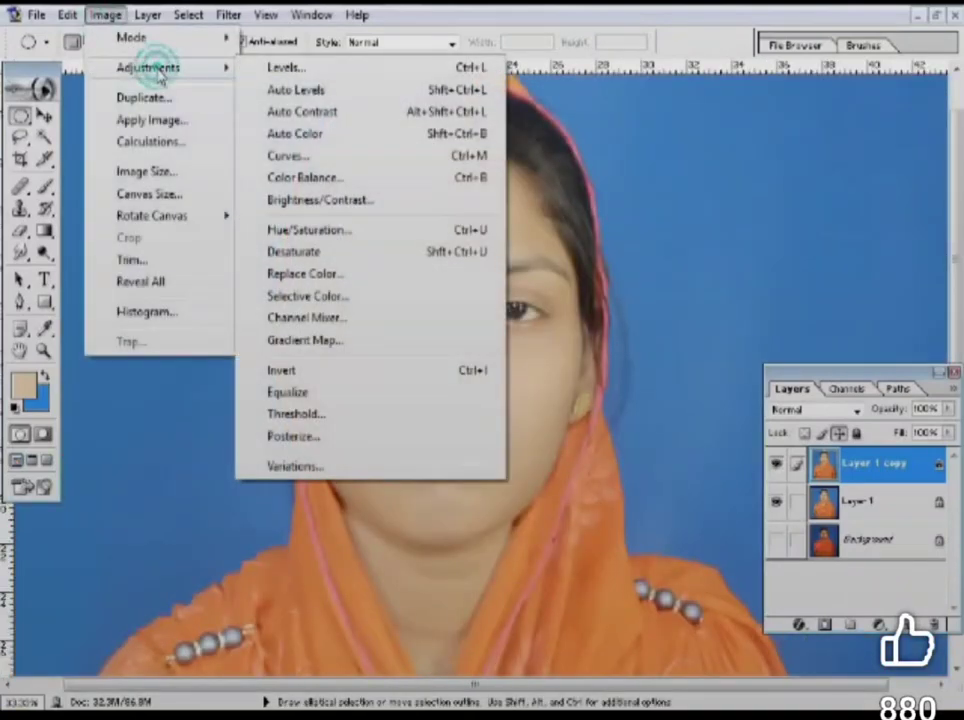
pyautogui.click(346, 306)
pyautogui.click(781, 255)
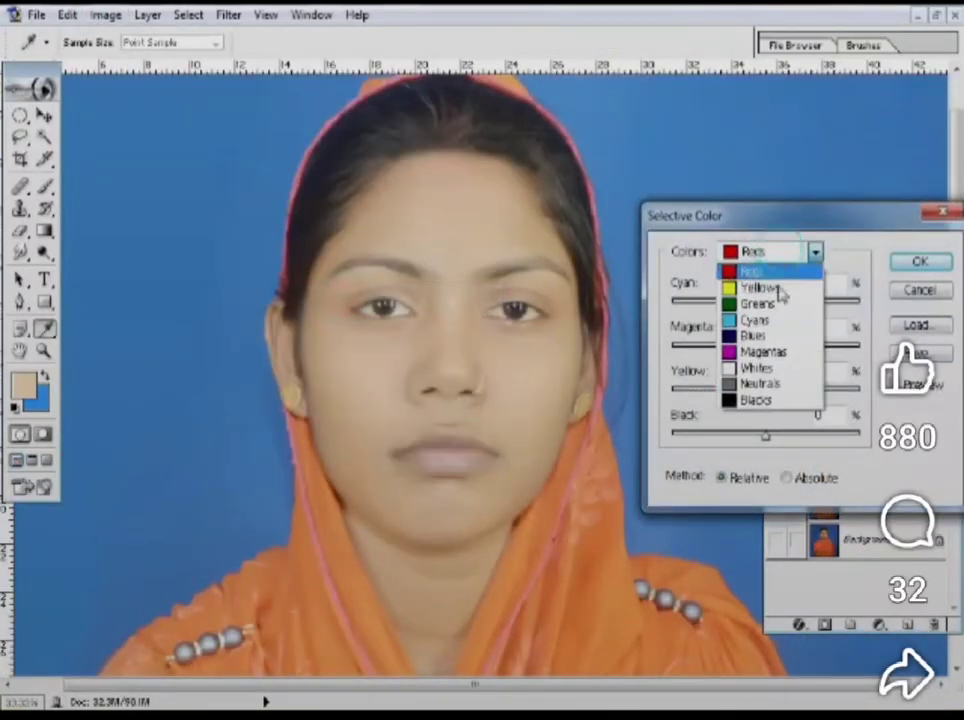
pyautogui.click(771, 402)
pyautogui.moveTo(768, 436); pyautogui.dragTo(832, 436)
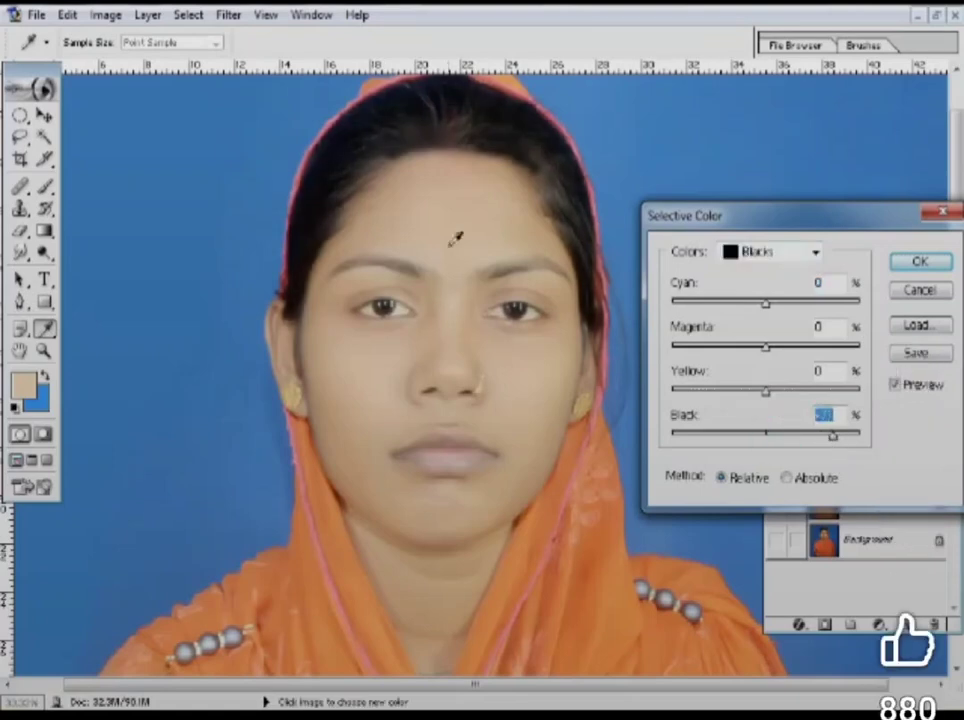
pyautogui.click(920, 263)
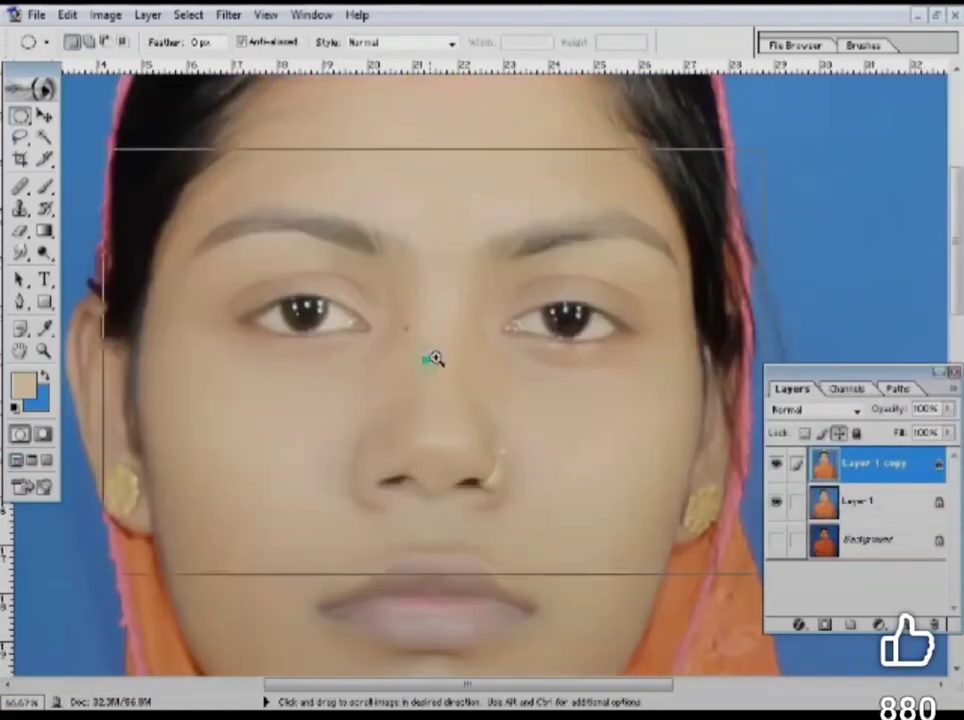
# Darken both irises using the Burn tool with a 37 px brush, Shadows range and 100% exposure.
pyautogui.hotkey('ctrl', '+')
pyautogui.moveTo(44, 254)
pyautogui.mouseDown()
pyautogui.moveTo(86, 254)
pyautogui.moveTo(103, 278)
pyautogui.mouseUp()
pyautogui.rightClick(300, 318)
pyautogui.moveTo(346, 356); pyautogui.dragTo(330, 356)
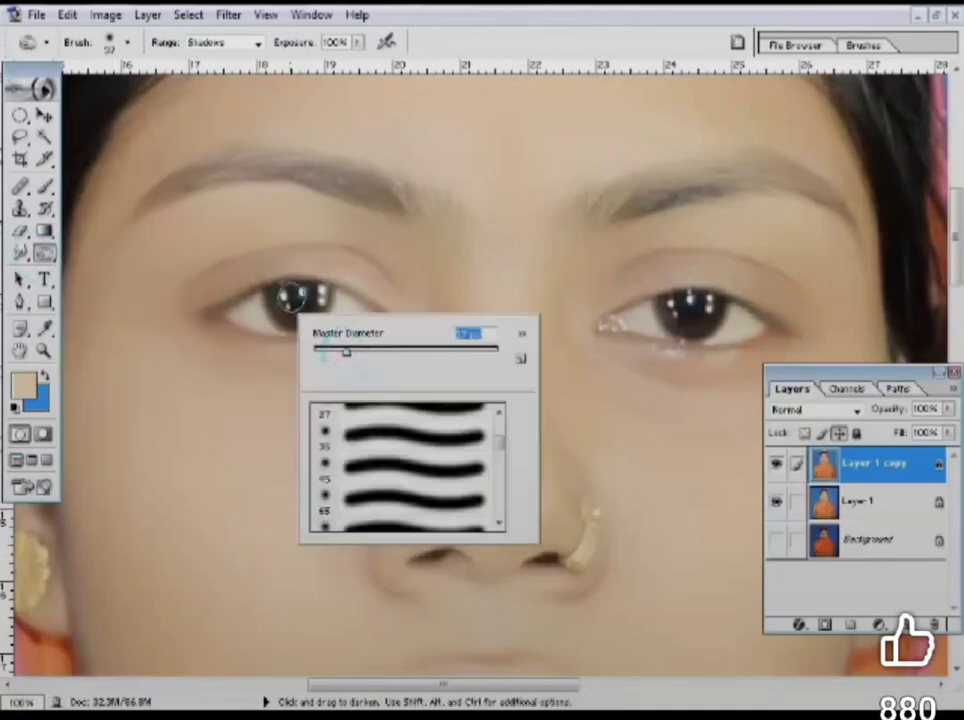
pyautogui.moveTo(290, 305); pyautogui.dragTo(300, 296)
pyautogui.moveTo(679, 309); pyautogui.dragTo(714, 317)
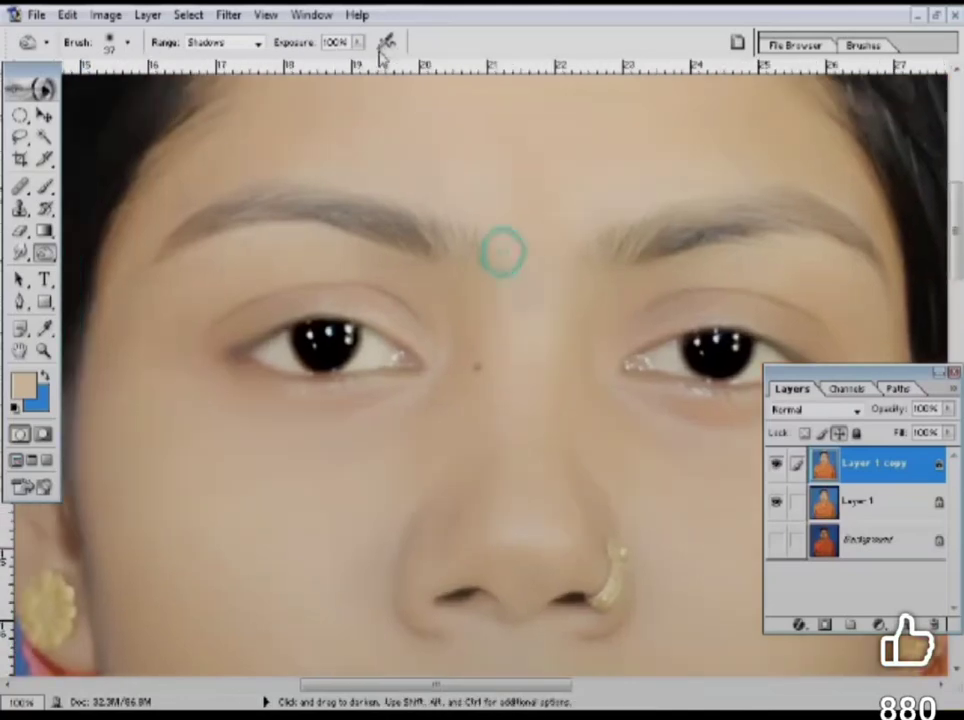
# Reduce the Burn exposure to 22% and lightly darken the eyebrows.
pyautogui.click(359, 42)
pyautogui.moveTo(350, 62); pyautogui.dragTo(287, 76)
pyautogui.click(418, 275)
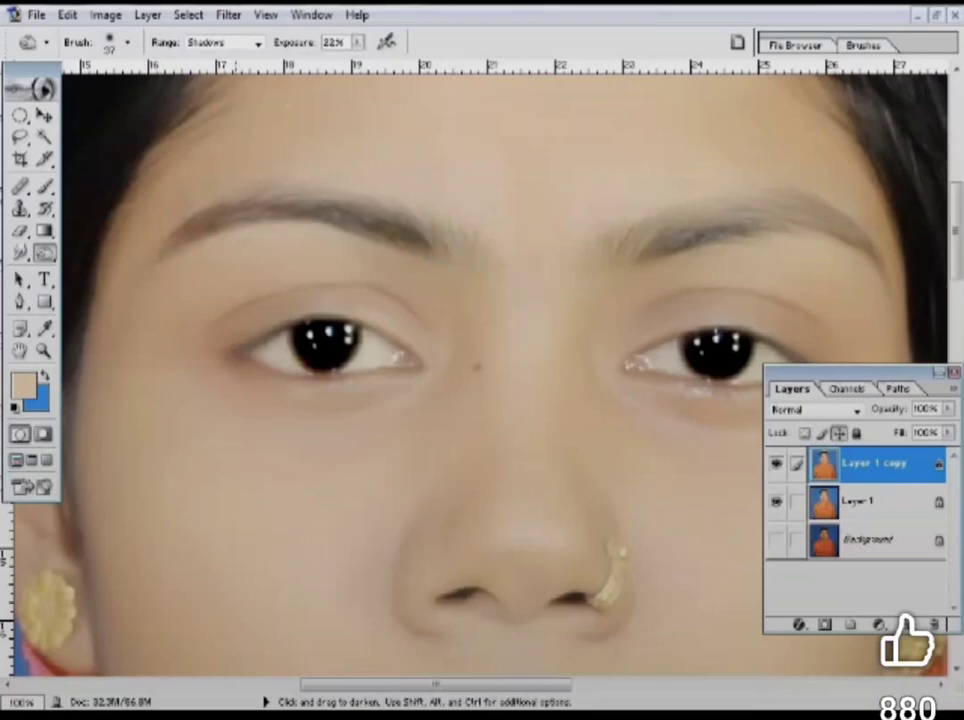
pyautogui.moveTo(641, 252); pyautogui.dragTo(538, 252)
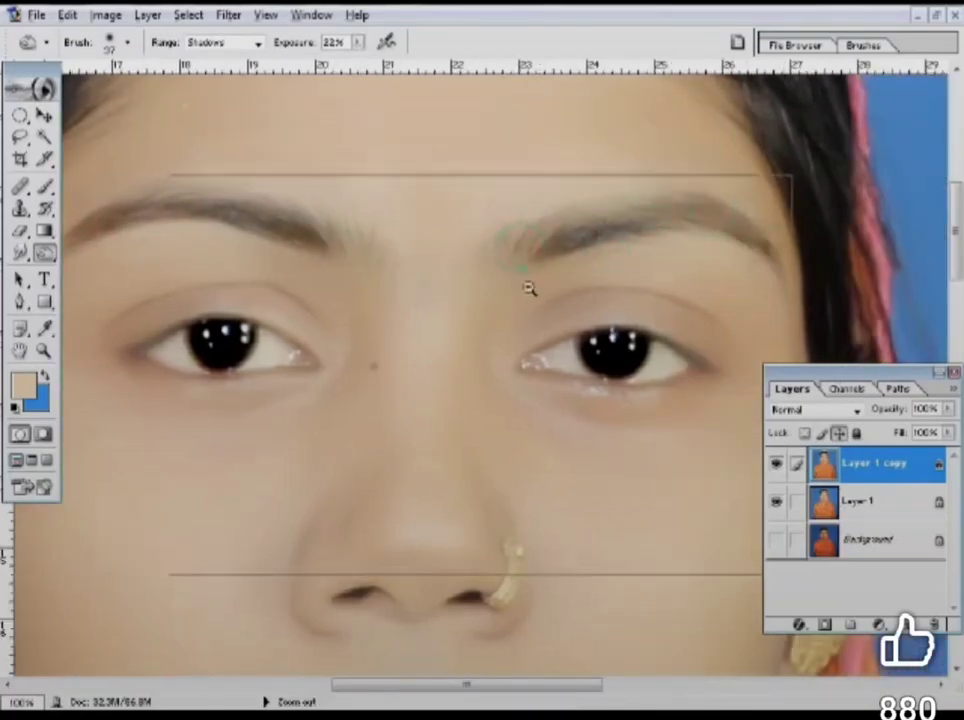
# Add a new empty layer above Layer 1 copy for the lip colour.
pyautogui.keyDown('ctrl'); pyautogui.keyDown('alt'); pyautogui.click(527, 286); pyautogui.keyUp('alt'); pyautogui.keyUp('ctrl')
pyautogui.keyDown('ctrl'); pyautogui.click(471, 415); pyautogui.keyUp('ctrl')
pyautogui.moveTo(470, 428)
pyautogui.mouseDown()
pyautogui.moveTo(443, 378)
pyautogui.moveTo(478, 426)
pyautogui.moveTo(471, 439)
pyautogui.moveTo(484, 367)
pyautogui.mouseUp()
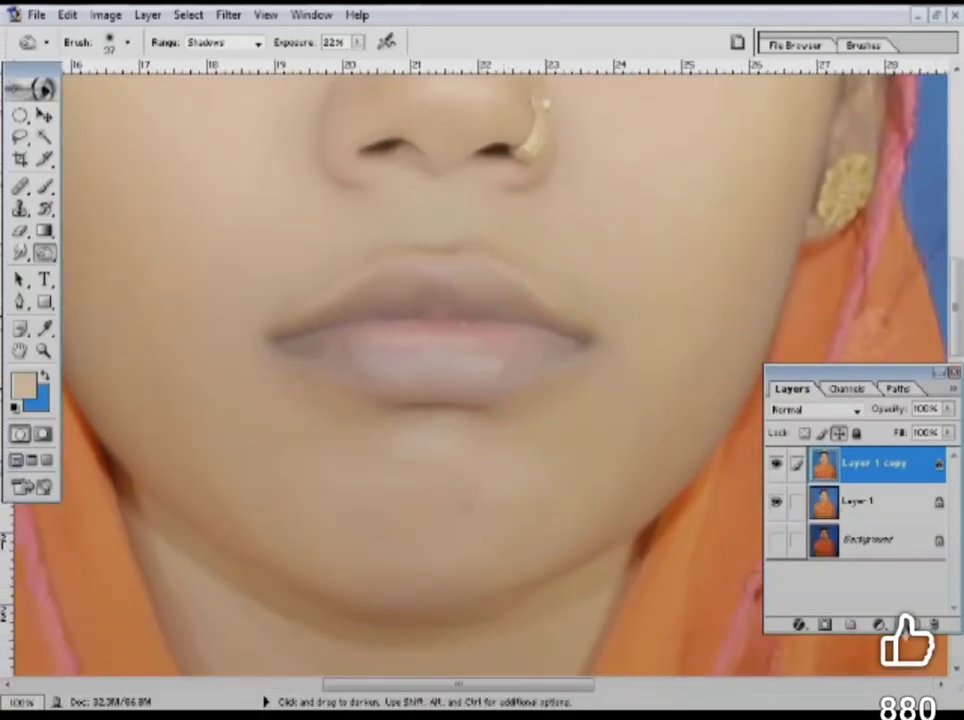
pyautogui.hotkey('ctrl', 'shift', 'alt', 'n')
# Trace the outer contour of both lips with a curved Pen tool path.
pyautogui.press('p')
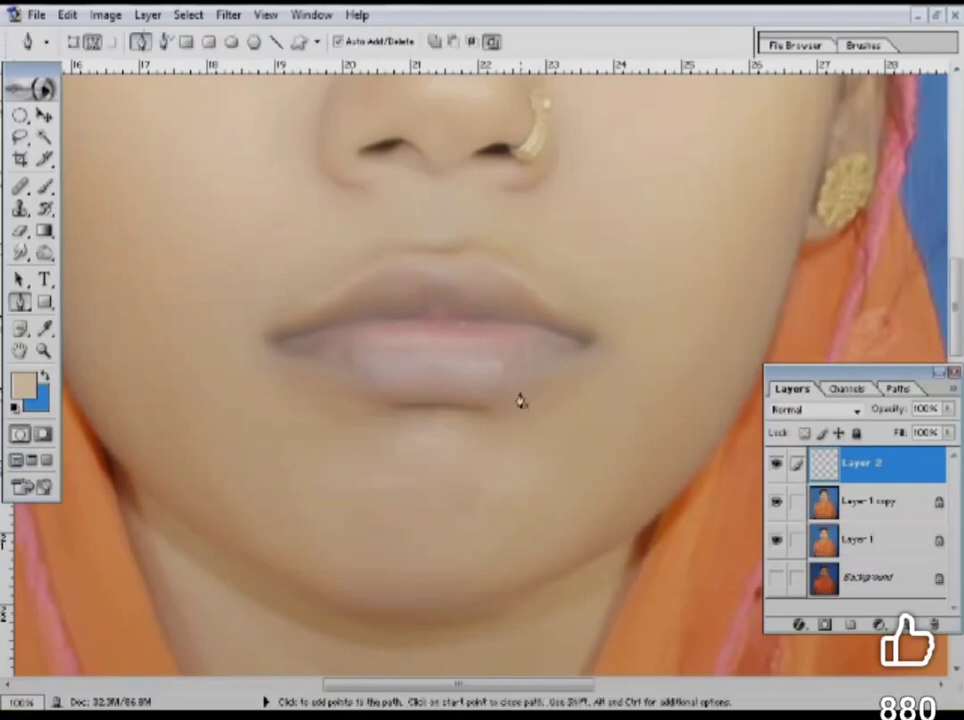
pyautogui.keyDown('ctrl'); pyautogui.click(460, 368); pyautogui.keyUp('ctrl')
pyautogui.moveTo(470, 348); pyautogui.dragTo(471, 462)
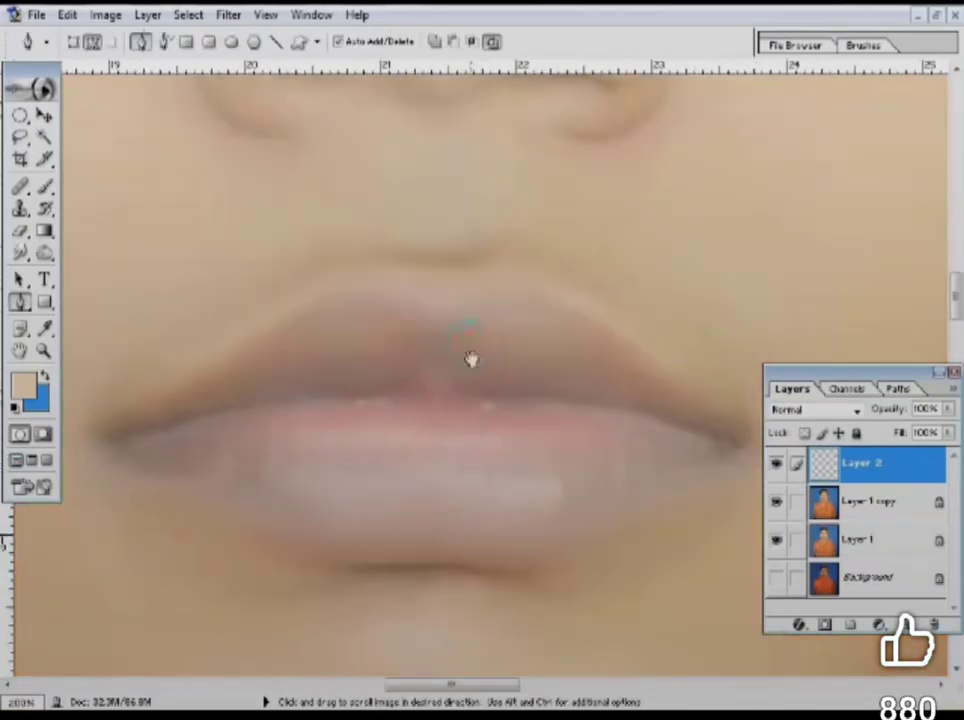
pyautogui.click(436, 300)
pyautogui.moveTo(477, 301); pyautogui.dragTo(402, 336)
pyautogui.moveTo(491, 326); pyautogui.dragTo(537, 355)
pyautogui.moveTo(602, 425); pyautogui.dragTo(656, 469)
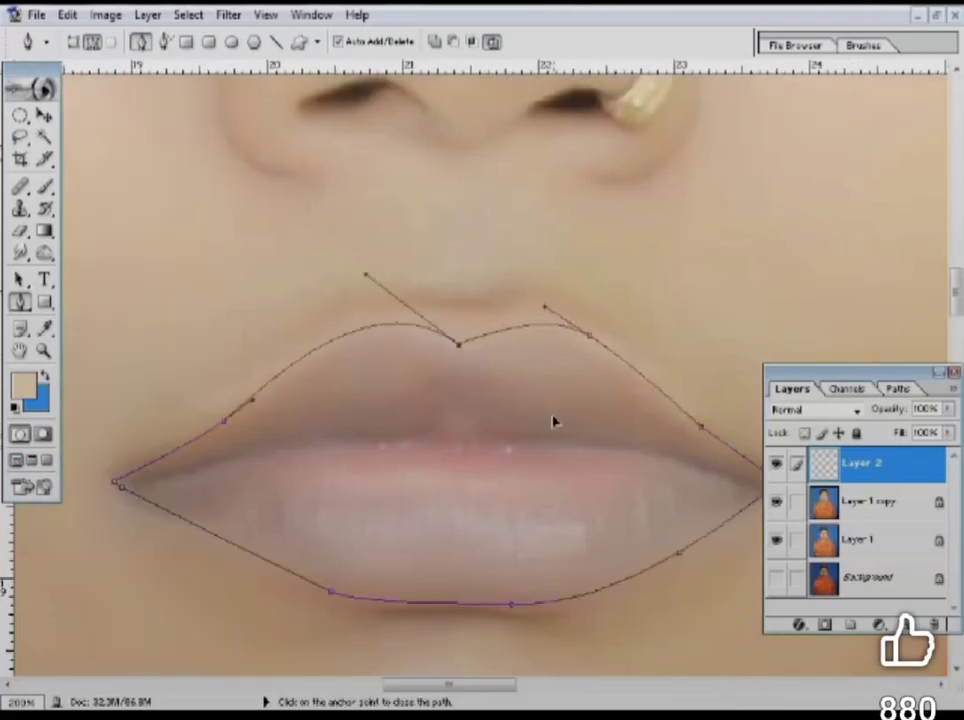
# Convert the lip path into a new anti-aliased selection with a feather radius of 2 pixels.
pyautogui.keyDown('ctrl'); pyautogui.click(560, 422); pyautogui.keyUp('ctrl')
pyautogui.keyDown('alt'); pyautogui.click(545, 451); pyautogui.keyUp('alt')
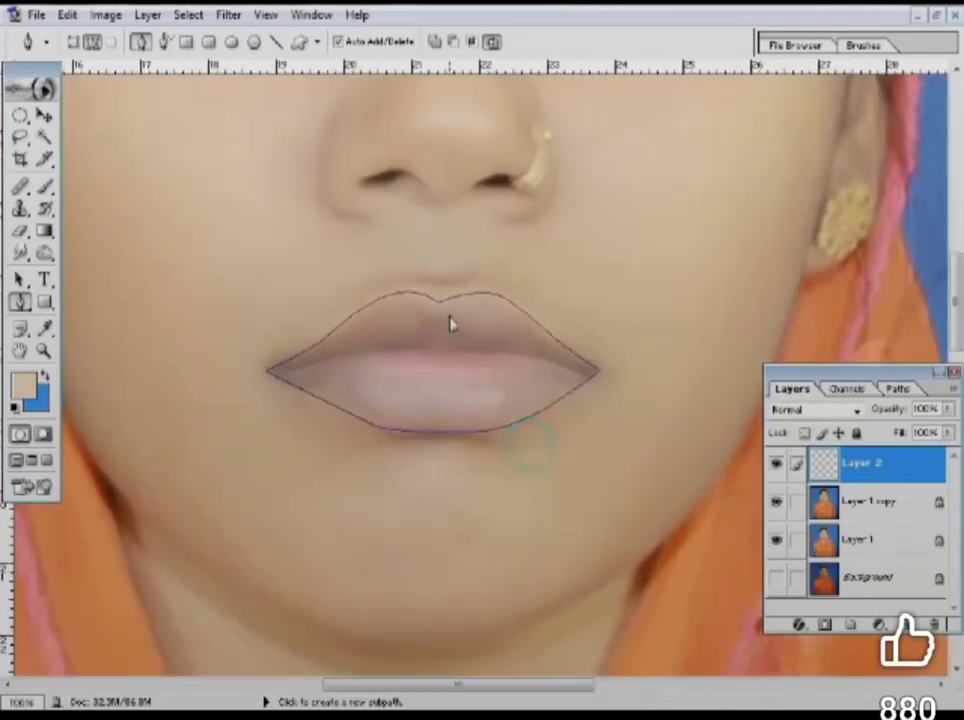
pyautogui.rightClick(450, 322)
pyautogui.click(522, 411)
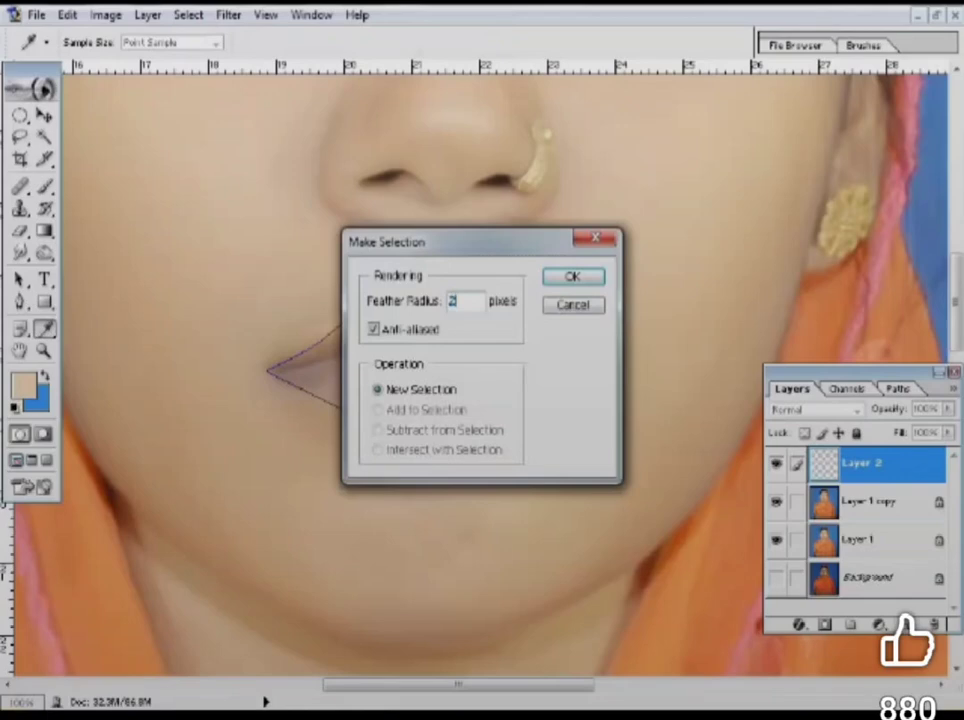
pyautogui.press('Return')
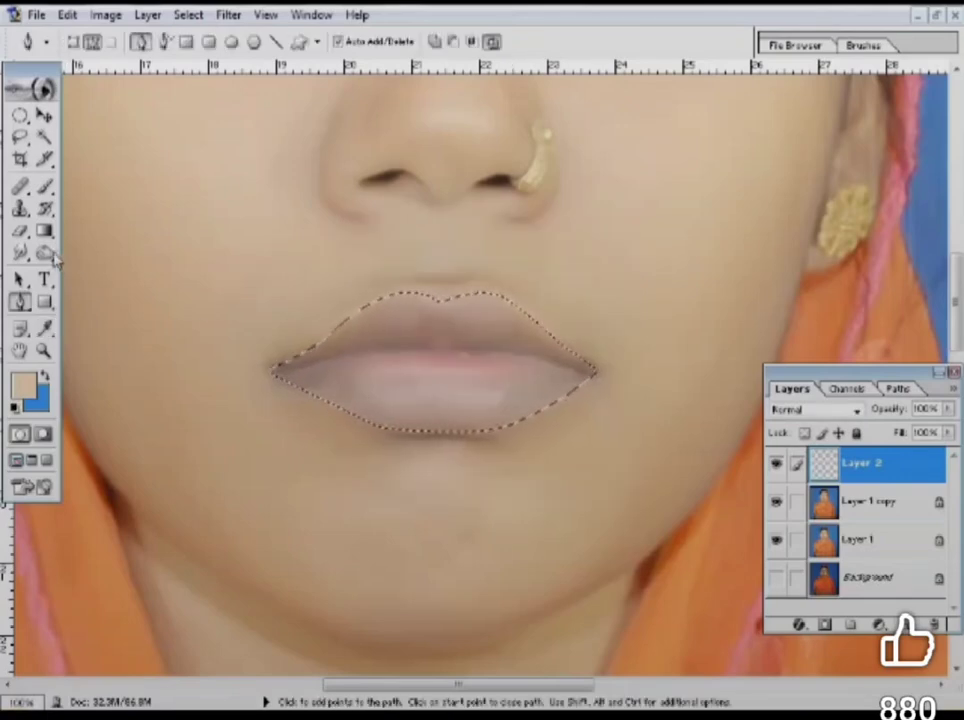
# Fill the lip selection with pure red FF0000 using the Paint Bucket tool.
pyautogui.click(45, 231)
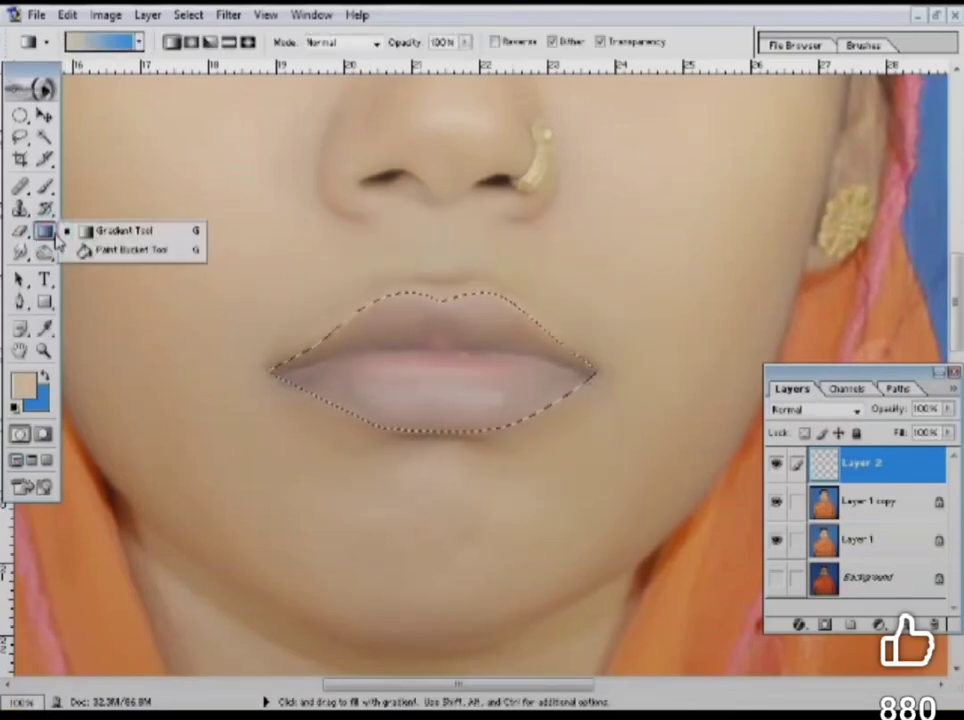
pyautogui.click(113, 251)
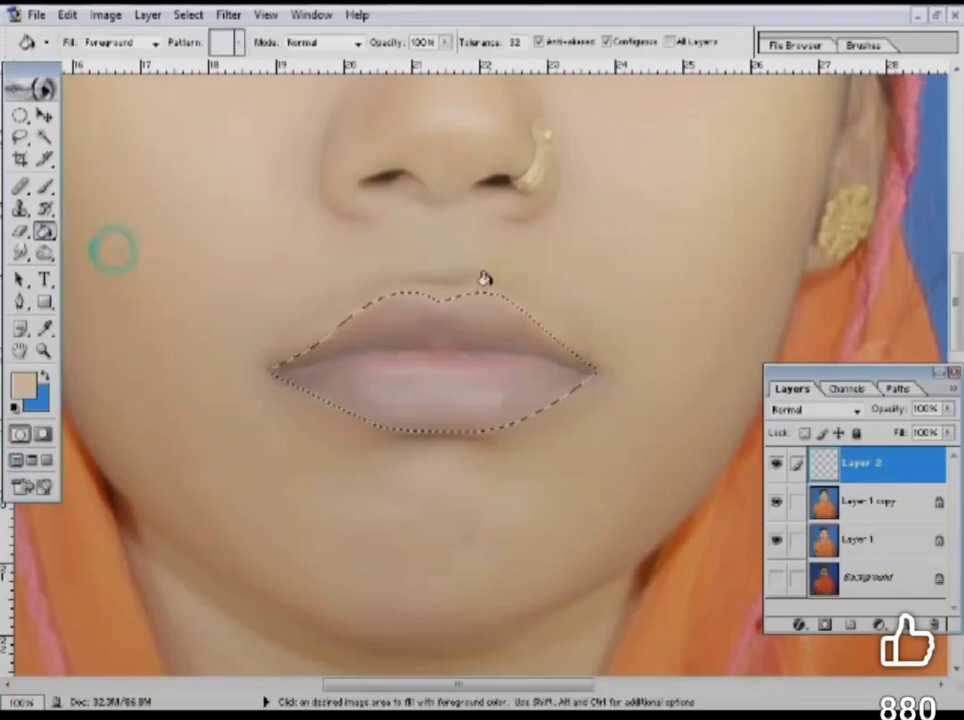
pyautogui.click(25, 386)
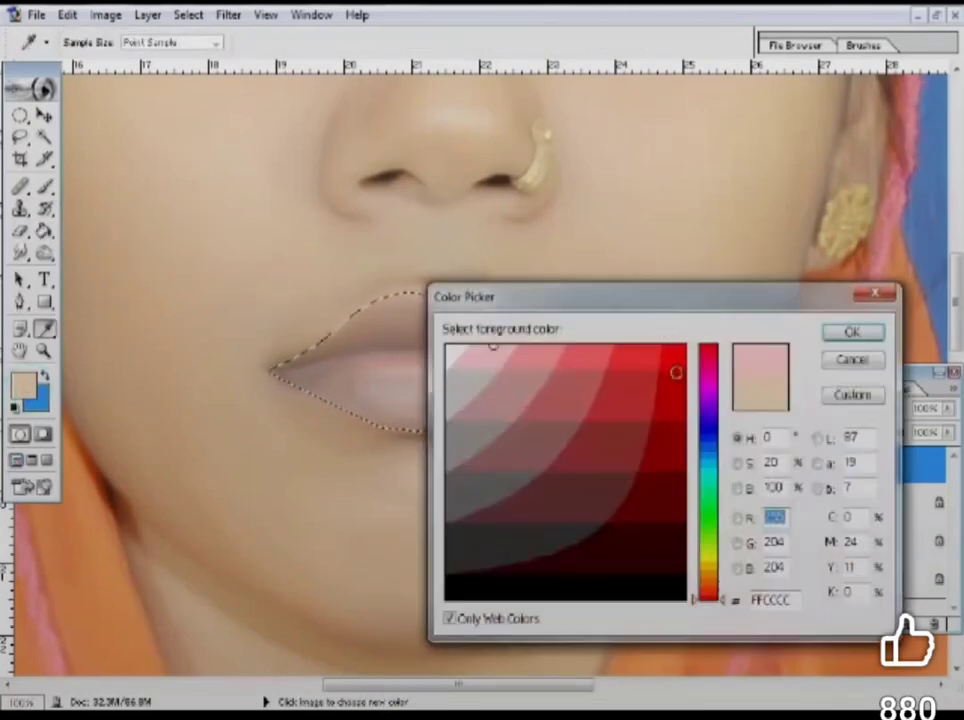
pyautogui.click(678, 357)
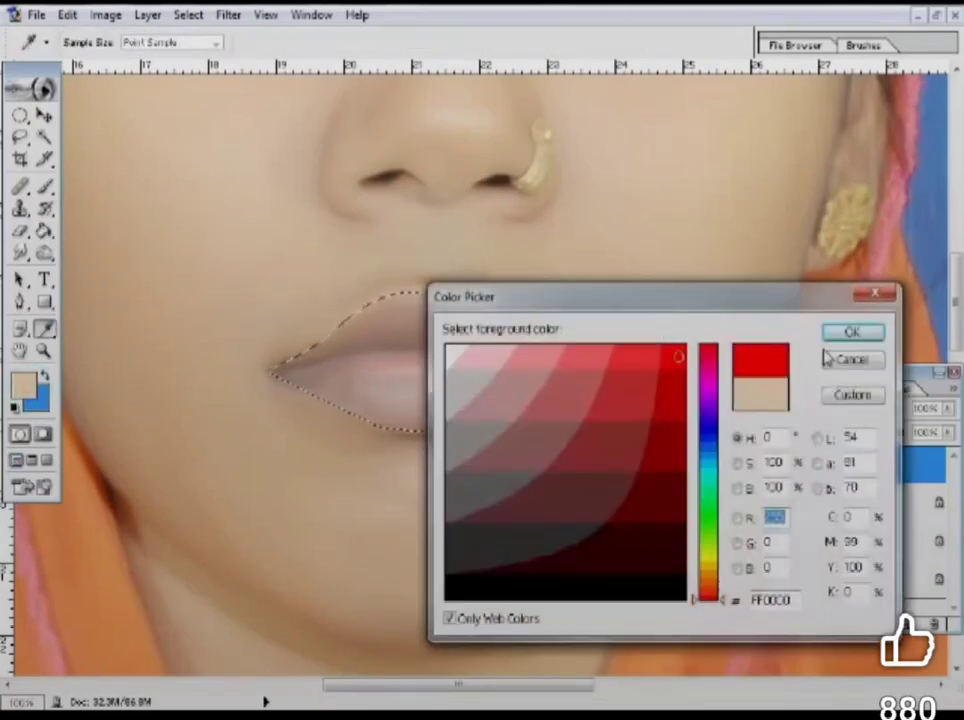
pyautogui.click(856, 330)
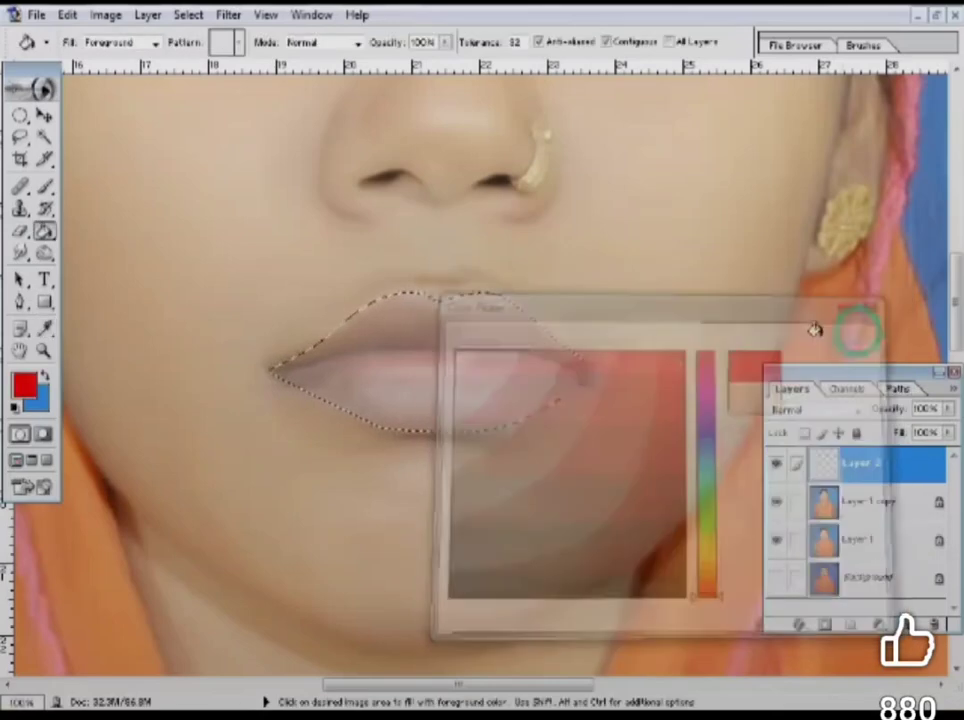
pyautogui.click(470, 341)
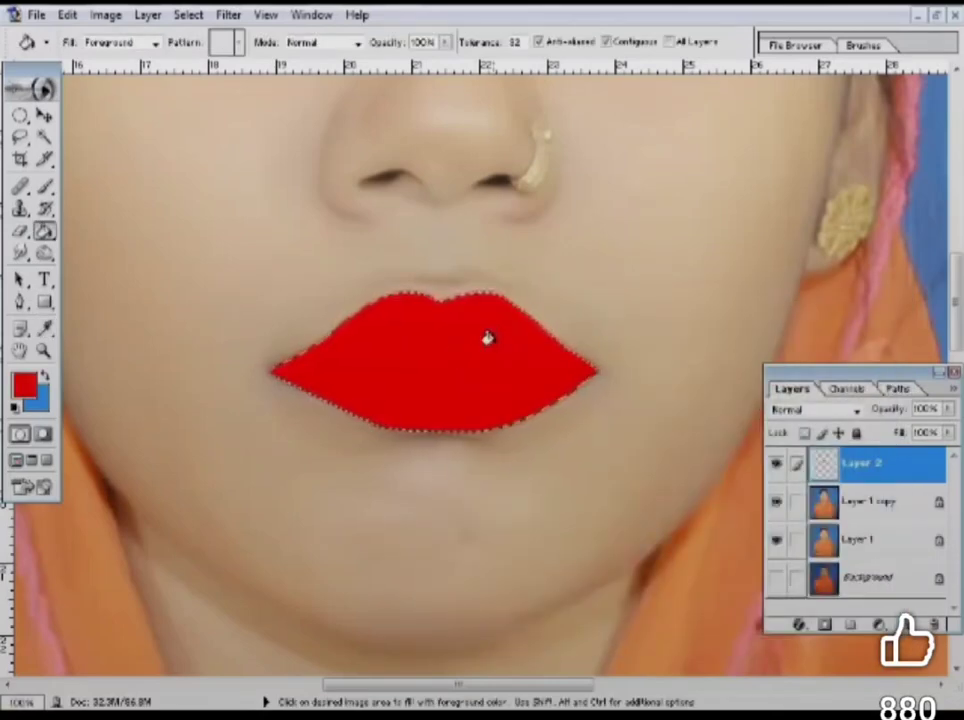
# Clear the lip selection and set the blend mode of Layer 2 to Soft Light.
pyautogui.click(28, 112)
pyautogui.click(129, 136)
pyautogui.click(495, 237)
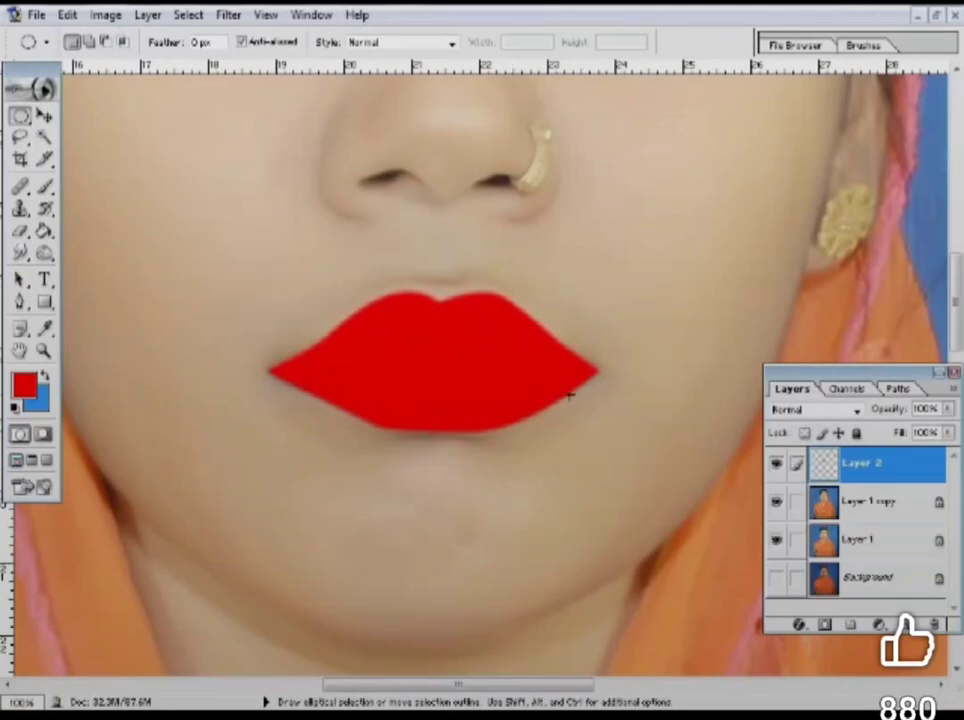
pyautogui.click(825, 413)
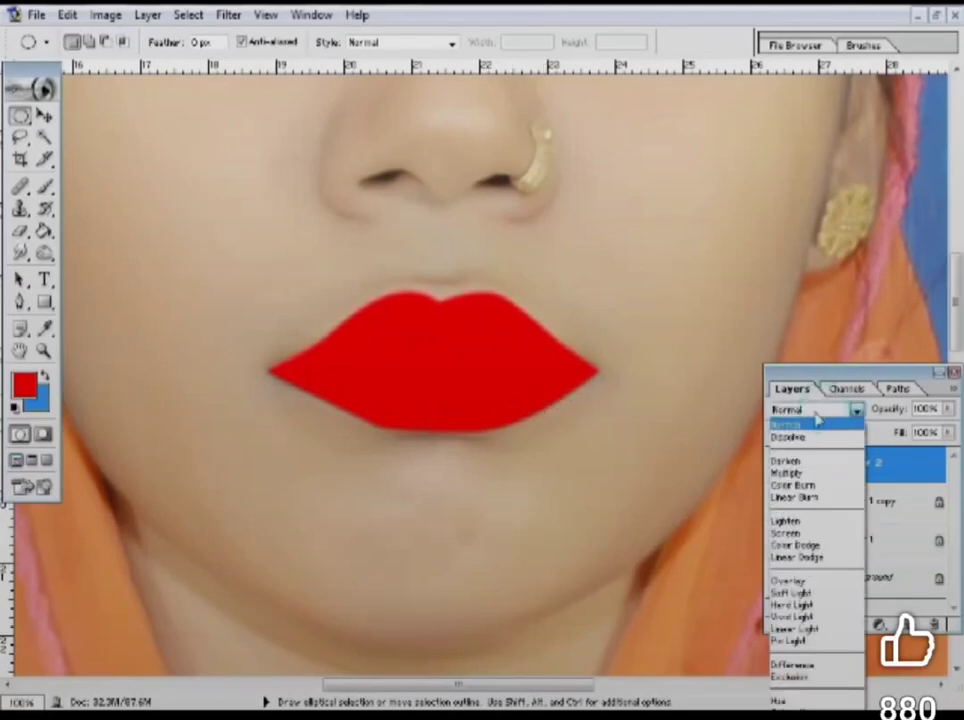
pyautogui.click(793, 474)
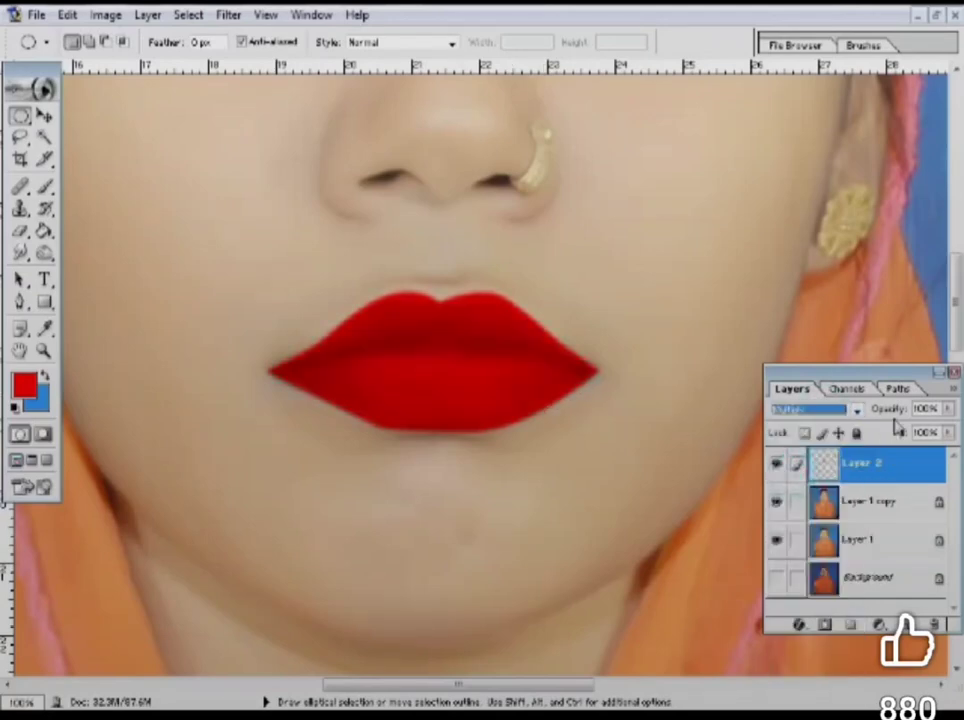
pyautogui.click(857, 412)
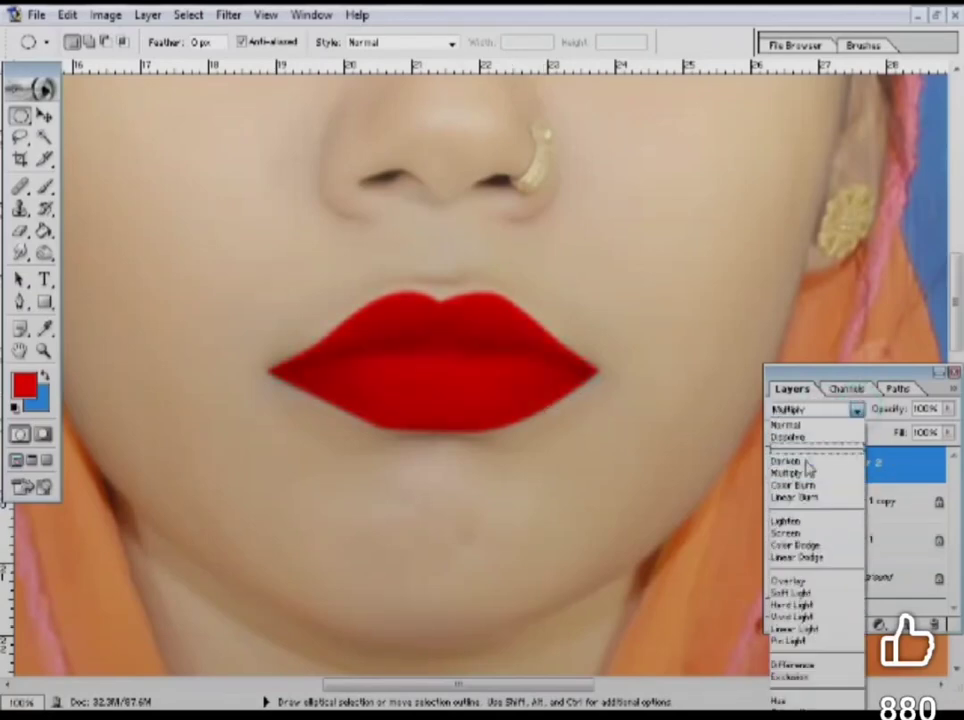
pyautogui.click(809, 594)
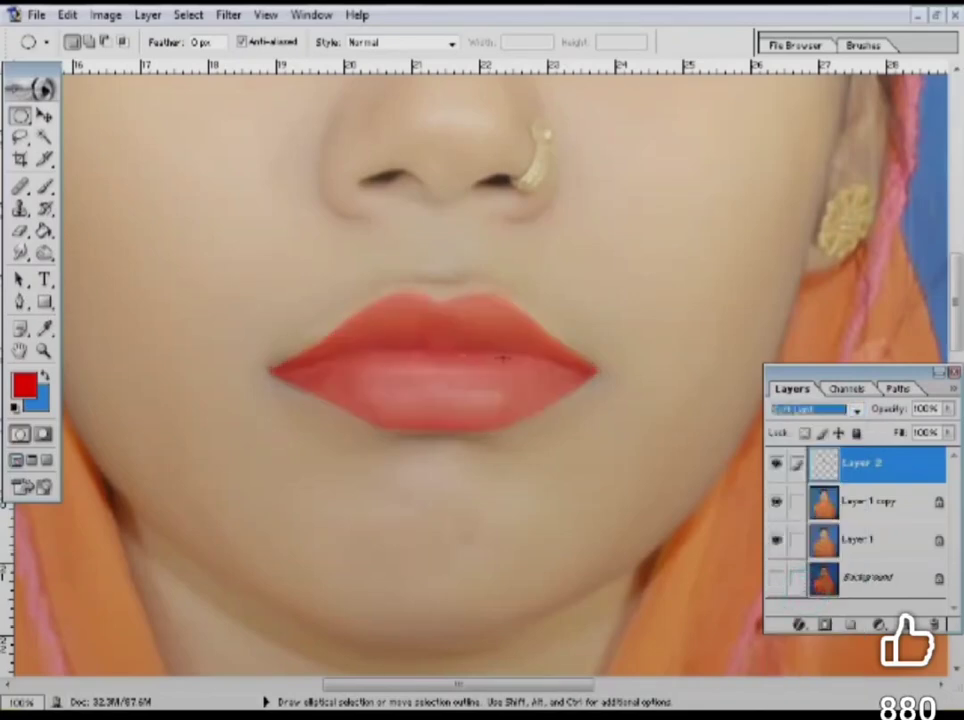
# Soften the edges of the red lip shape with a Gaussian Blur of about 3 pixels.
pyautogui.click(228, 16)
pyautogui.moveTo(295, 166)
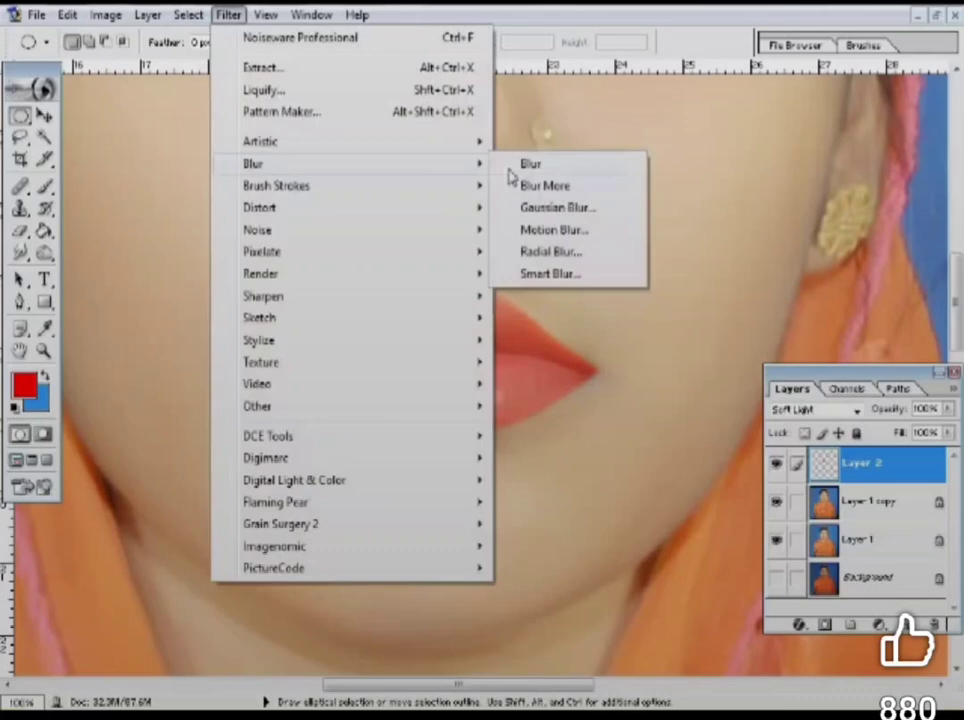
pyautogui.click(557, 214)
pyautogui.moveTo(592, 203); pyautogui.dragTo(603, 214)
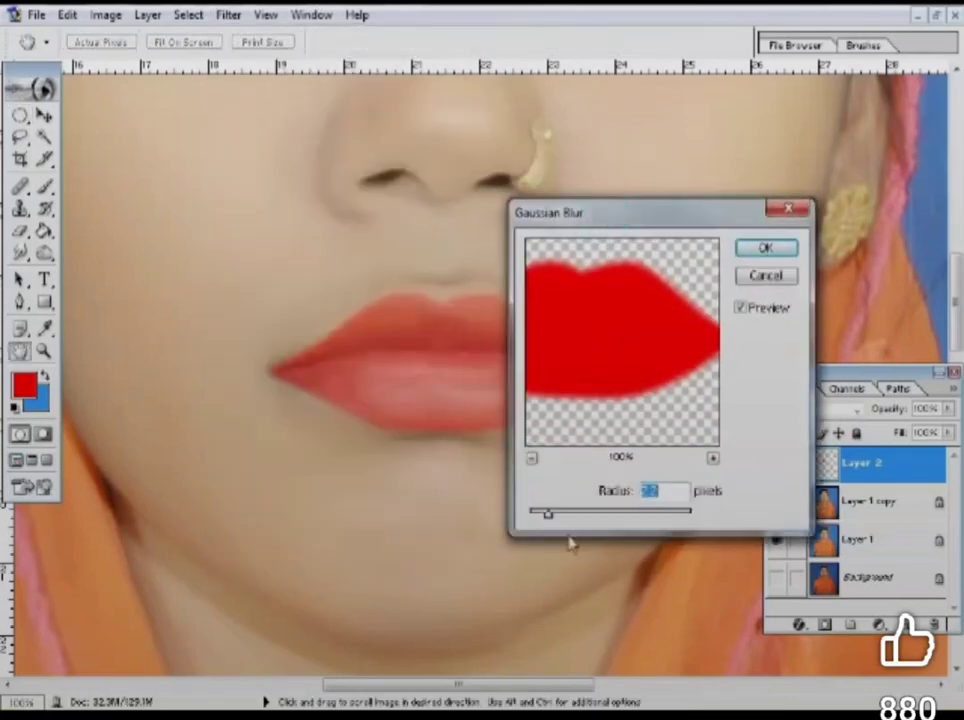
pyautogui.moveTo(551, 518); pyautogui.dragTo(530, 516)
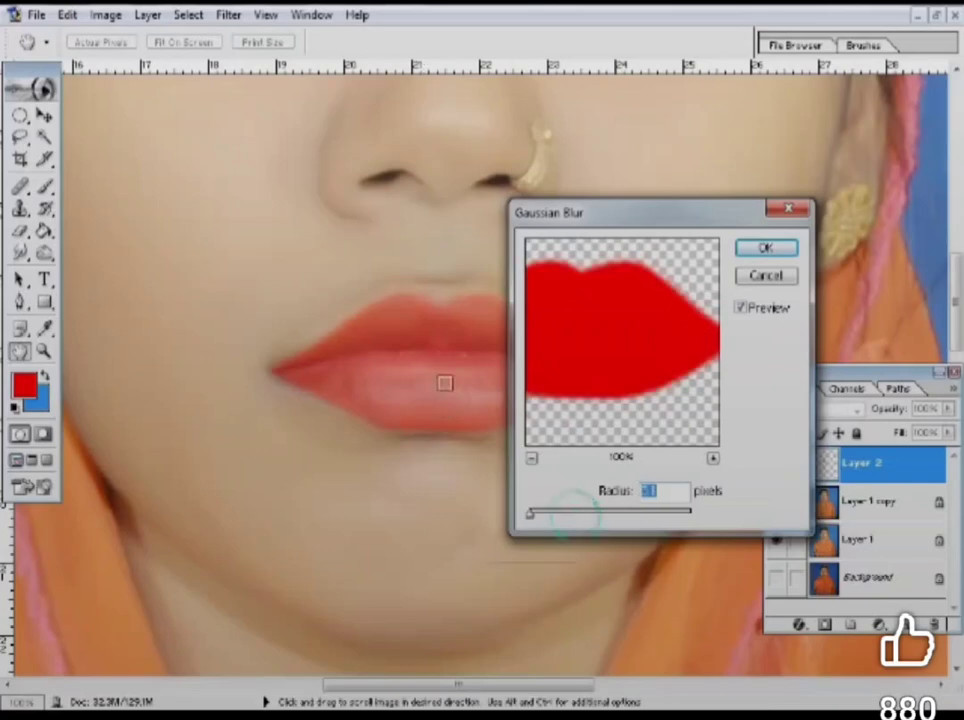
pyautogui.keyDown('ctrl'); pyautogui.click(452, 344); pyautogui.keyUp('ctrl')
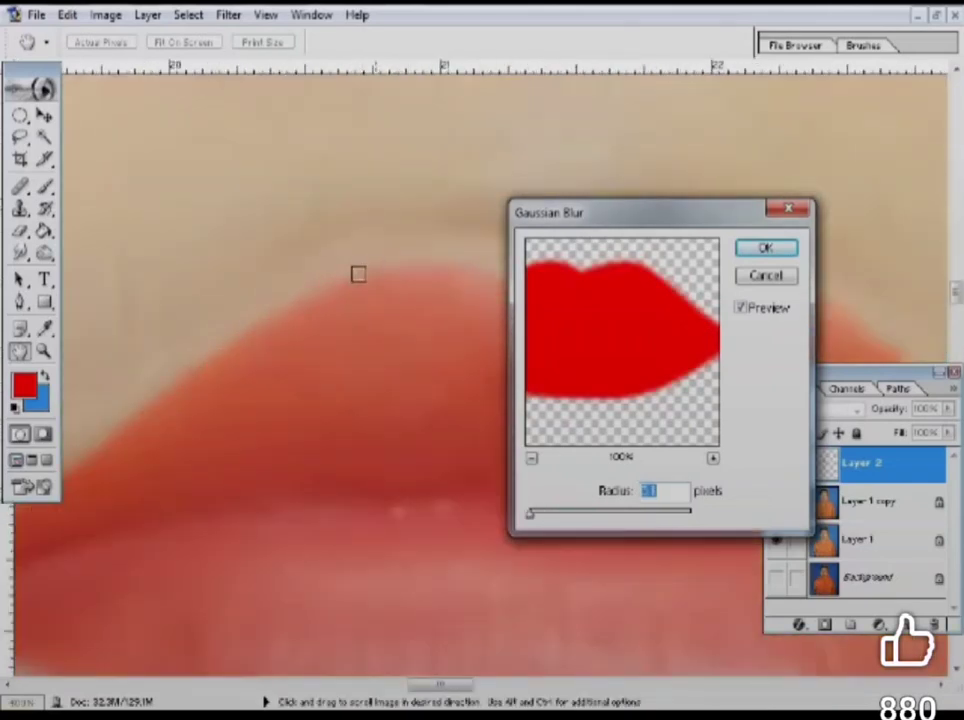
pyautogui.moveTo(541, 522); pyautogui.dragTo(556, 519)
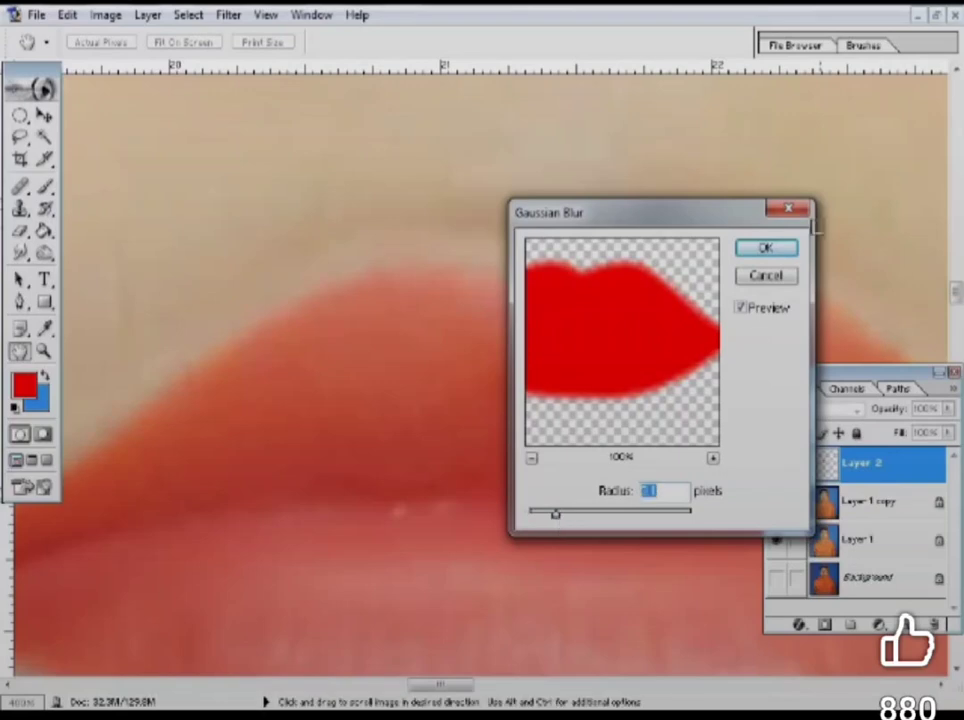
pyautogui.click(775, 252)
# Reduce the fill of the lip colour layer, Layer 2, to 60%.
pyautogui.keyDown('alt'); pyautogui.click(579, 401); pyautogui.keyUp('alt')
pyautogui.keyDown('alt'); pyautogui.click(579, 400); pyautogui.keyUp('alt')
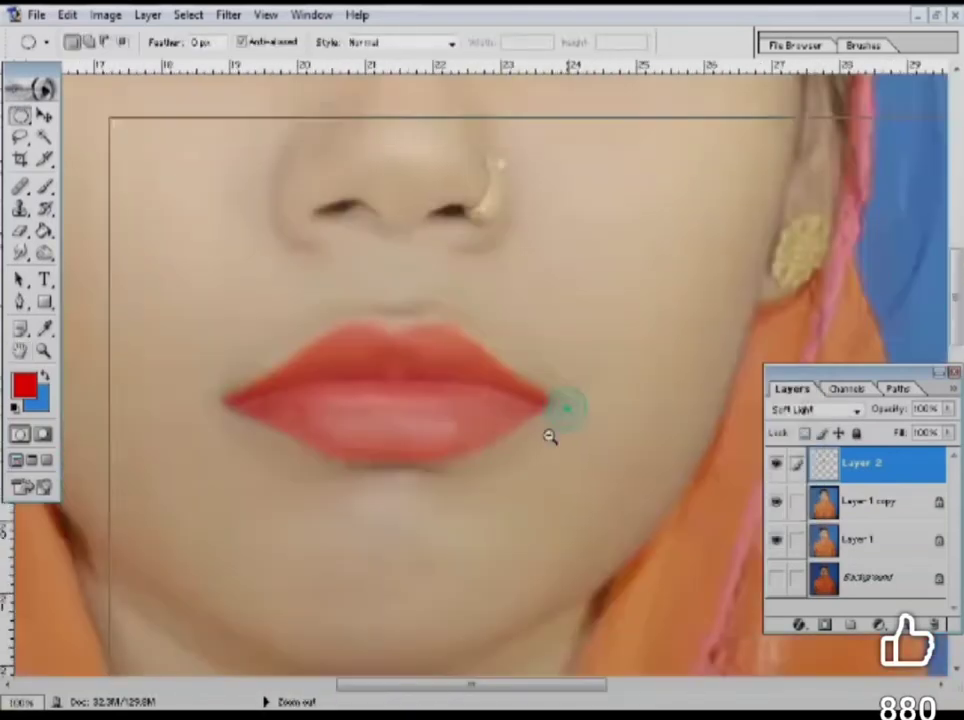
pyautogui.keyDown('alt'); pyautogui.click(551, 437); pyautogui.keyUp('alt')
pyautogui.keyDown('alt'); pyautogui.click(430, 428); pyautogui.keyUp('alt')
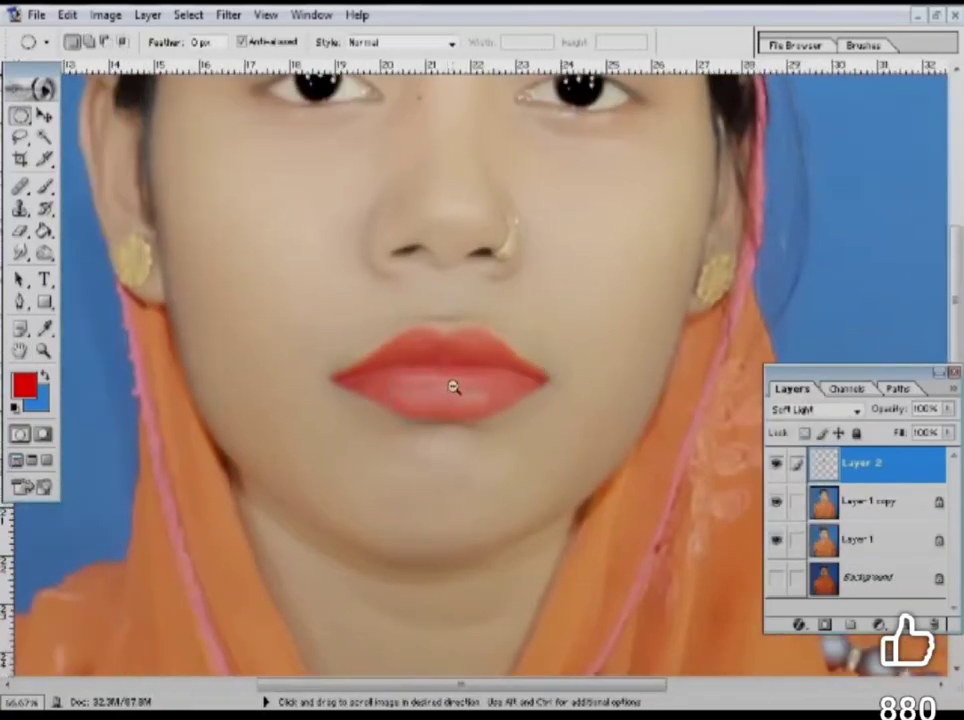
pyautogui.keyDown('alt'); pyautogui.click(454, 383); pyautogui.keyUp('alt')
pyautogui.scroll(2, 493, 393)
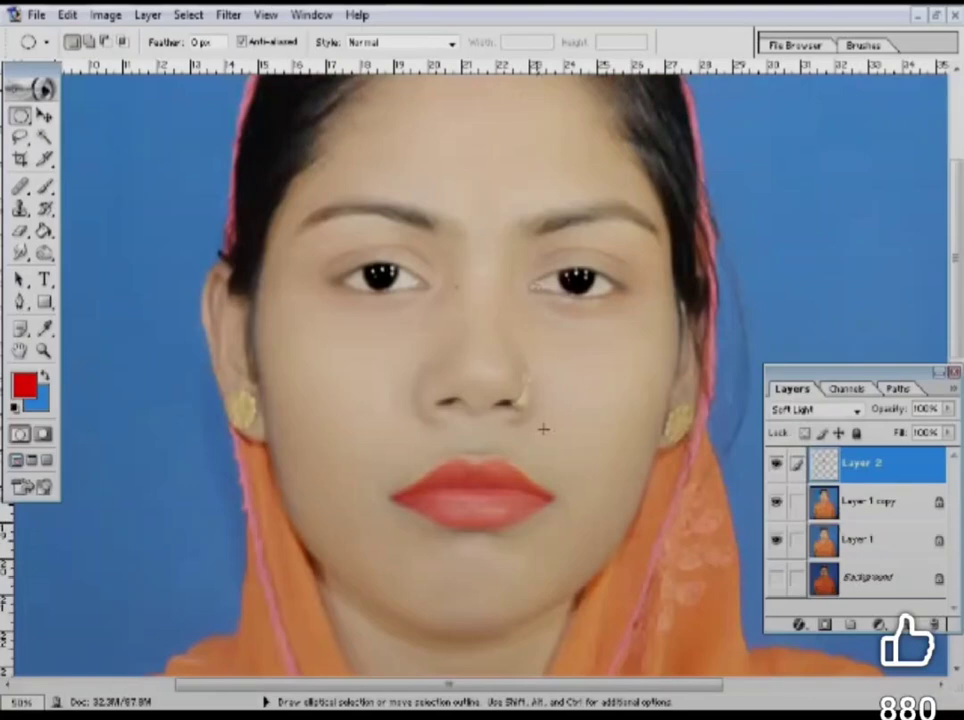
pyautogui.click(947, 432)
pyautogui.moveTo(945, 453); pyautogui.dragTo(925, 455)
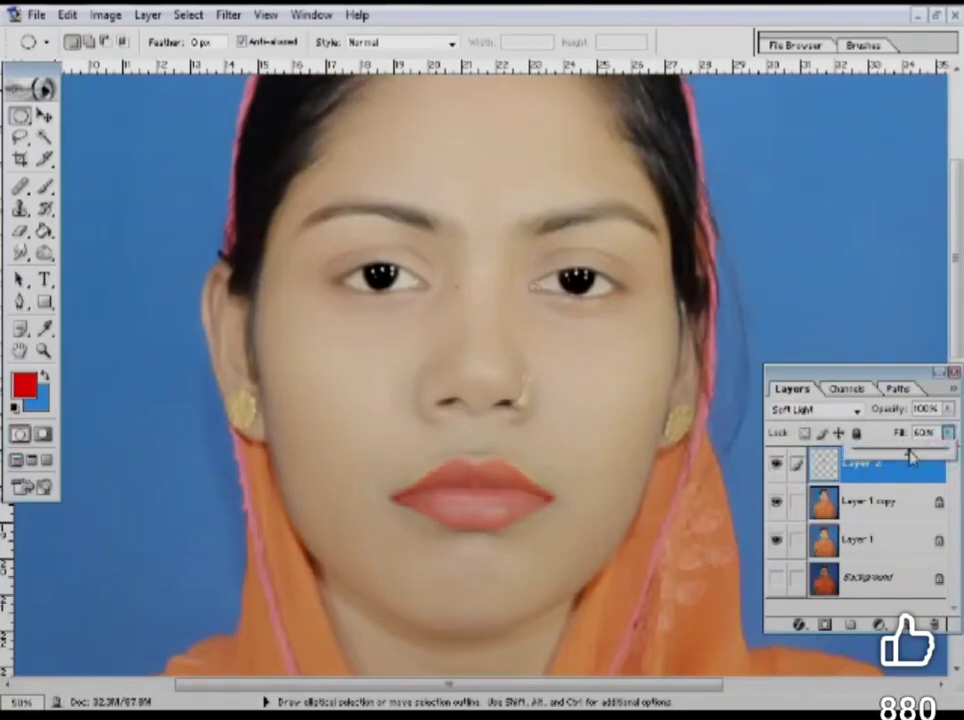
# Merge the lip colour layer down into Layer 1 copy.
pyautogui.keyDown('alt'); pyautogui.click(448, 501); pyautogui.keyUp('alt')
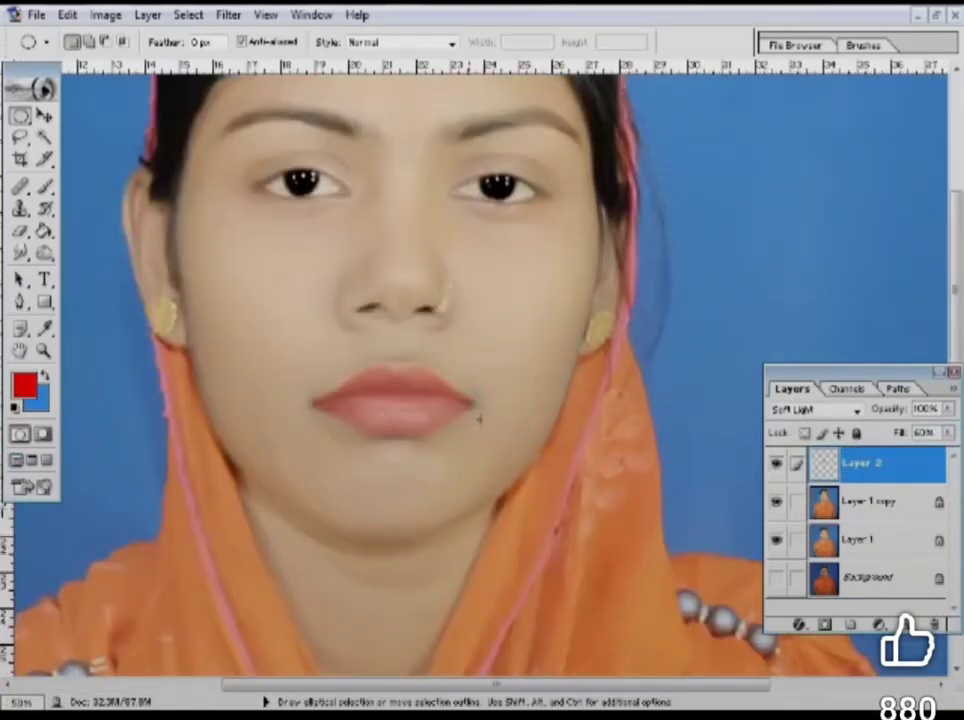
pyautogui.keyDown('alt'); pyautogui.click(482, 383); pyautogui.keyUp('alt')
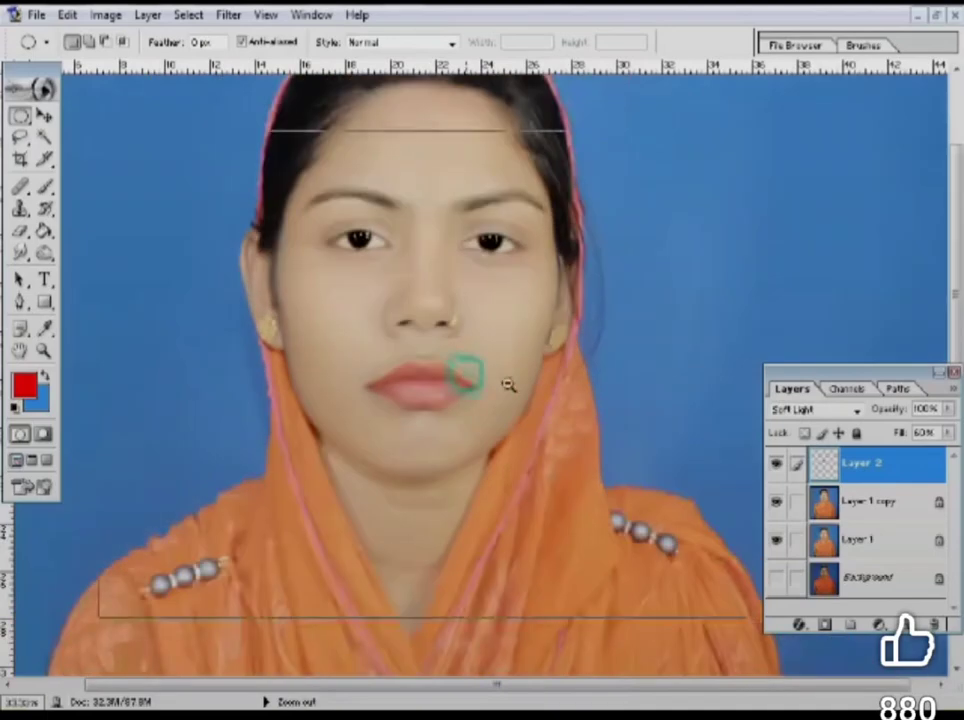
pyautogui.keyDown('alt'); pyautogui.click(508, 385); pyautogui.keyUp('alt')
pyautogui.press('ctrl')
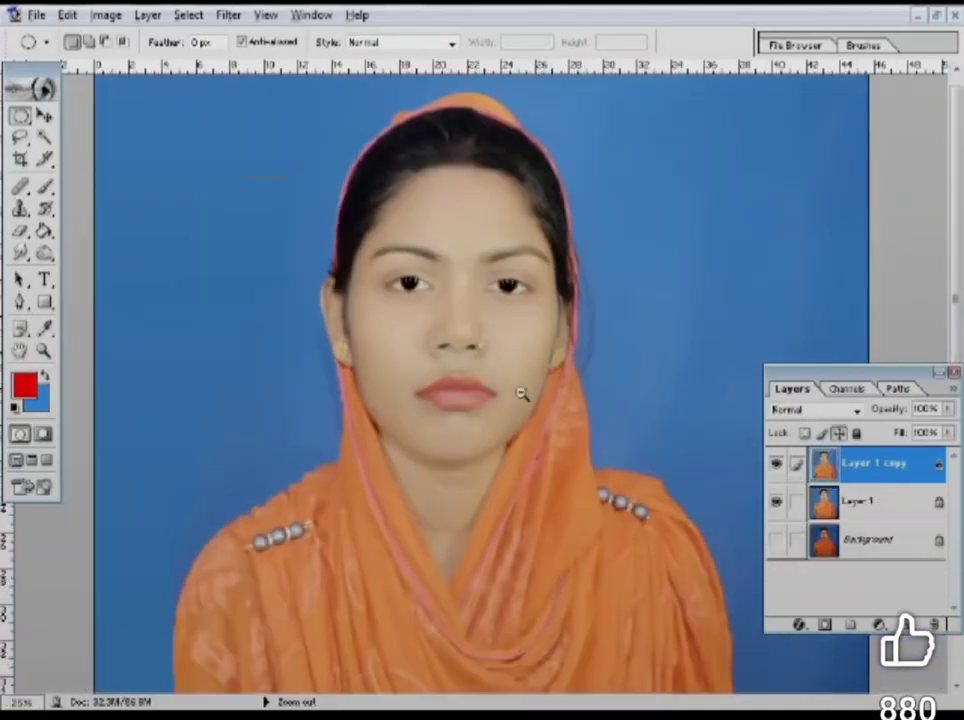
pyautogui.keyDown('alt'); pyautogui.click(518, 391); pyautogui.keyUp('alt')
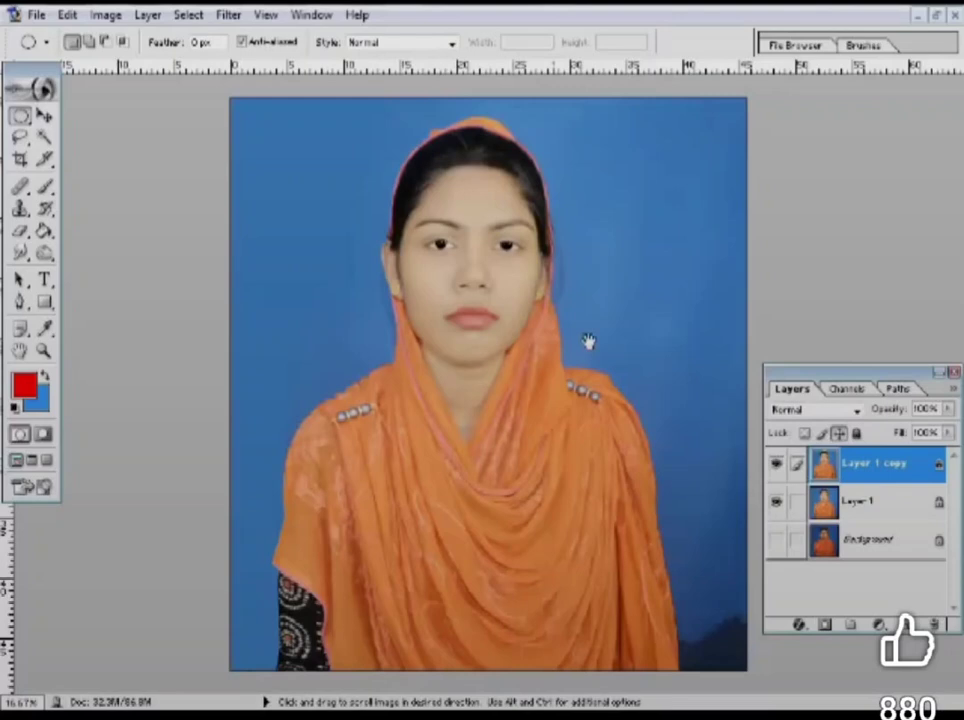
# Raise both the contrast and the brightness of Layer 1 copy moderately with Brightness/Contrast.
pyautogui.keyDown('ctrl'); pyautogui.click(495, 305); pyautogui.keyUp('ctrl')
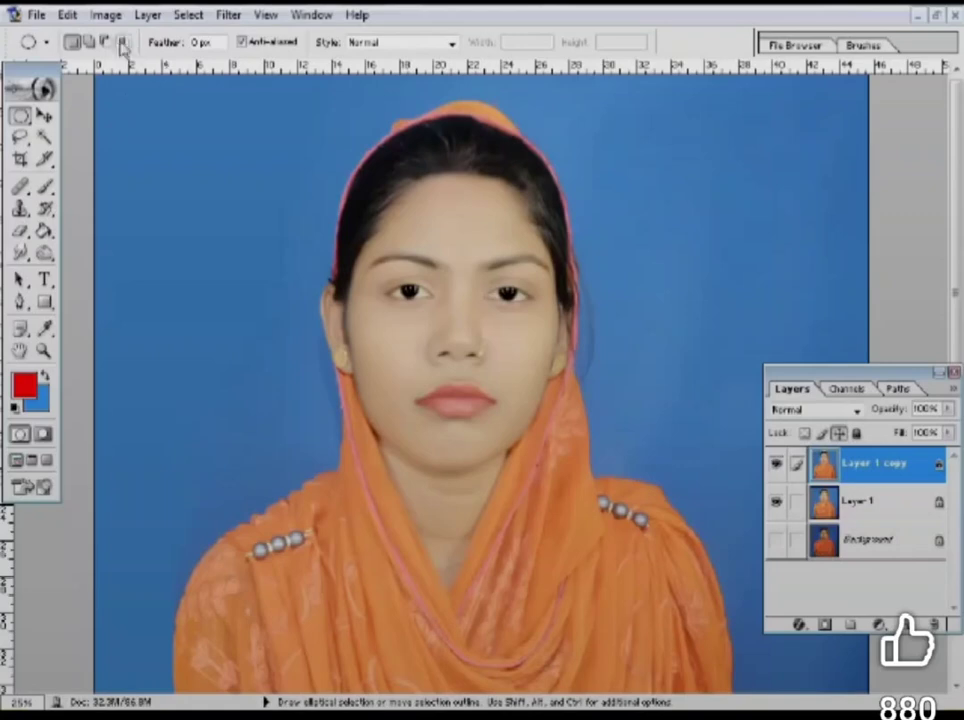
pyautogui.click(105, 14)
pyautogui.moveTo(179, 69)
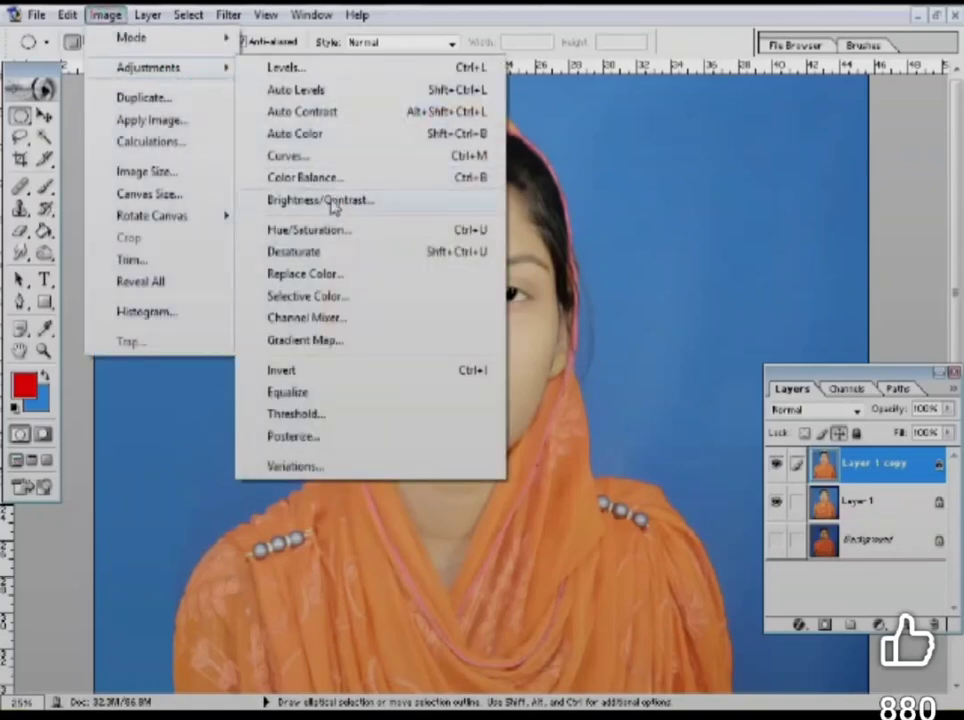
pyautogui.click(333, 203)
pyautogui.moveTo(510, 290); pyautogui.dragTo(818, 183)
pyautogui.moveTo(758, 291); pyautogui.dragTo(766, 291)
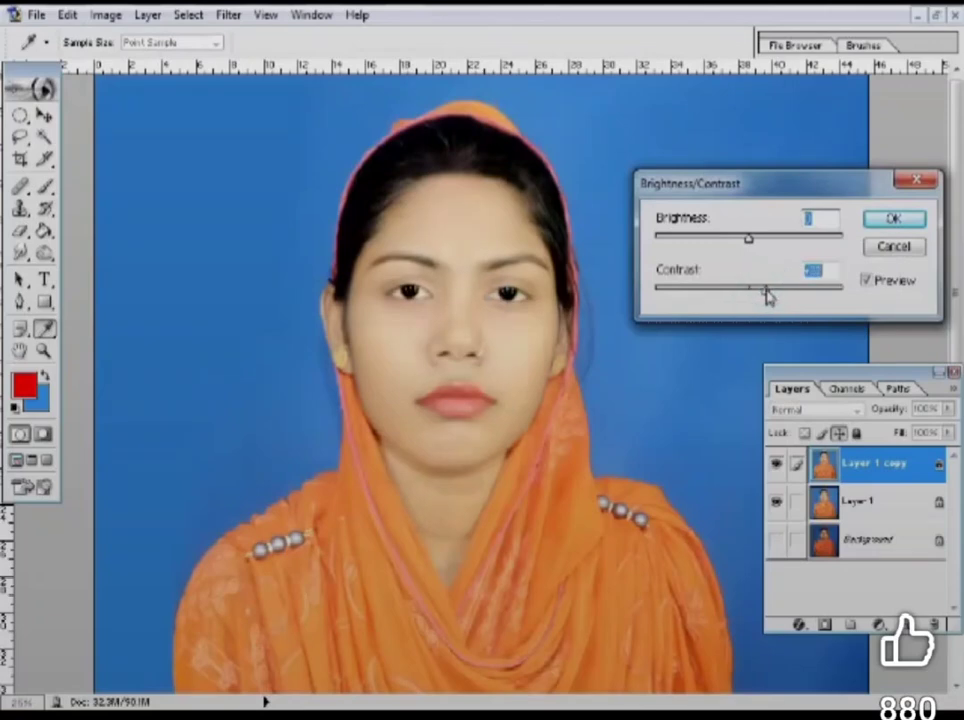
pyautogui.moveTo(749, 238); pyautogui.dragTo(767, 240)
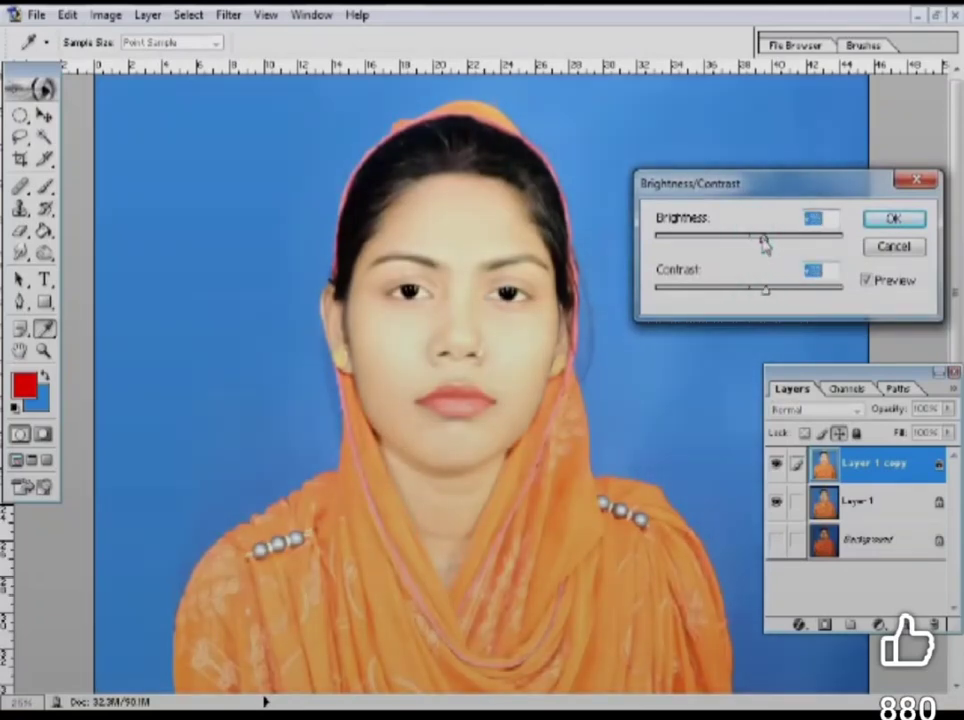
pyautogui.click(895, 222)
# Shift the highlights of Layer 1 copy to +11 blue and slightly toward cyan with Color Balance.
pyautogui.press('m')
pyautogui.hotkey('ctrl', '+')
pyautogui.hotkey('ctrl', '+')
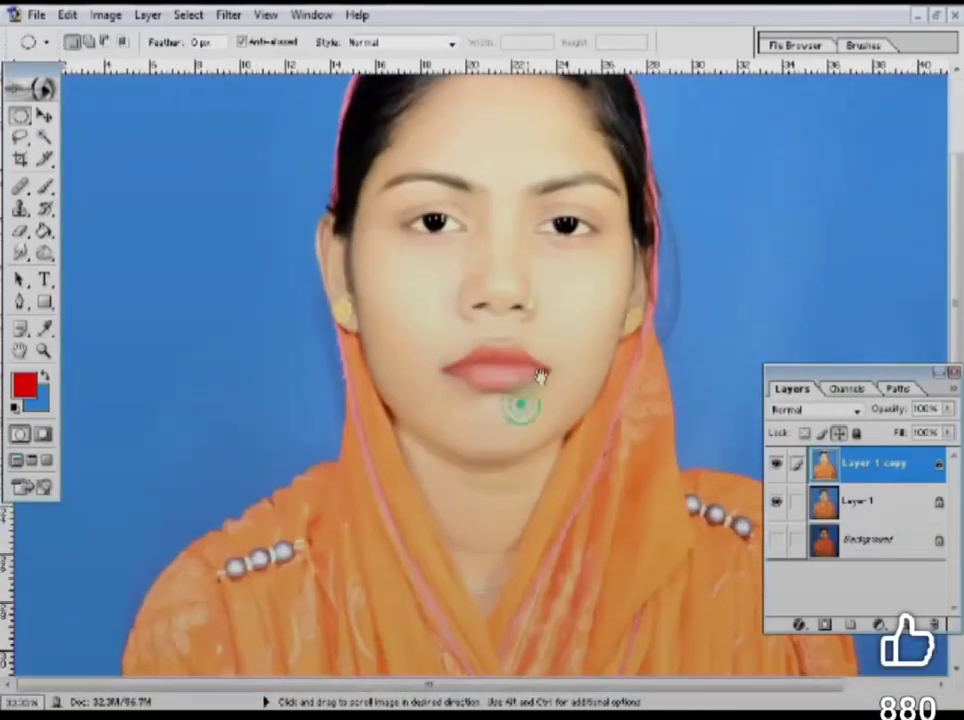
pyautogui.hotkey('ctrl', 'b')
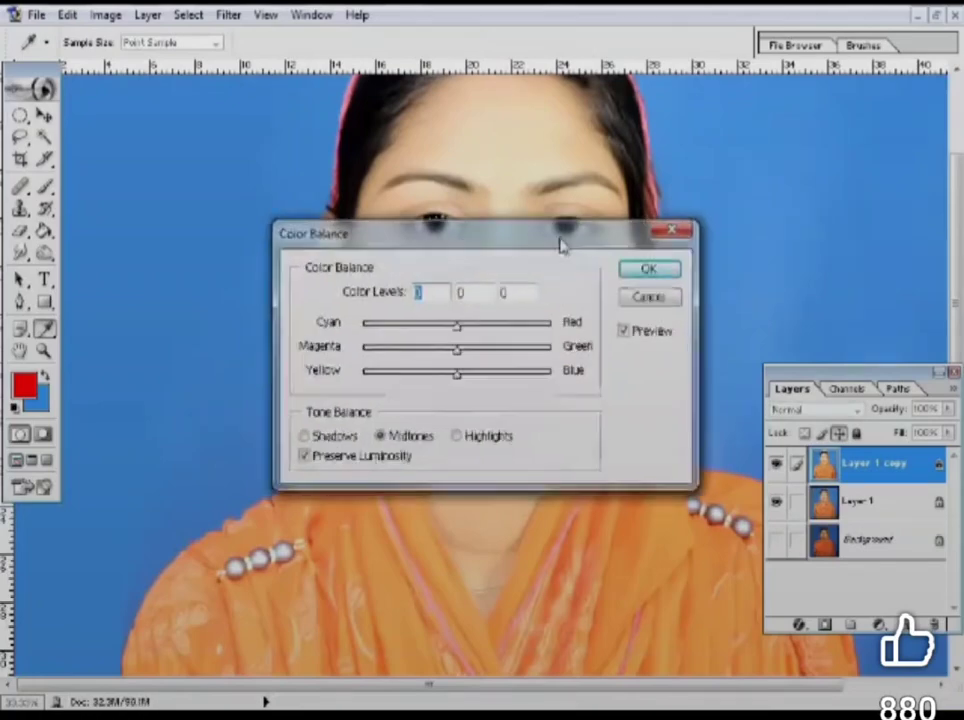
pyautogui.moveTo(564, 240); pyautogui.dragTo(784, 172)
pyautogui.click(860, 293)
pyautogui.hotkey('ctrl', 'b')
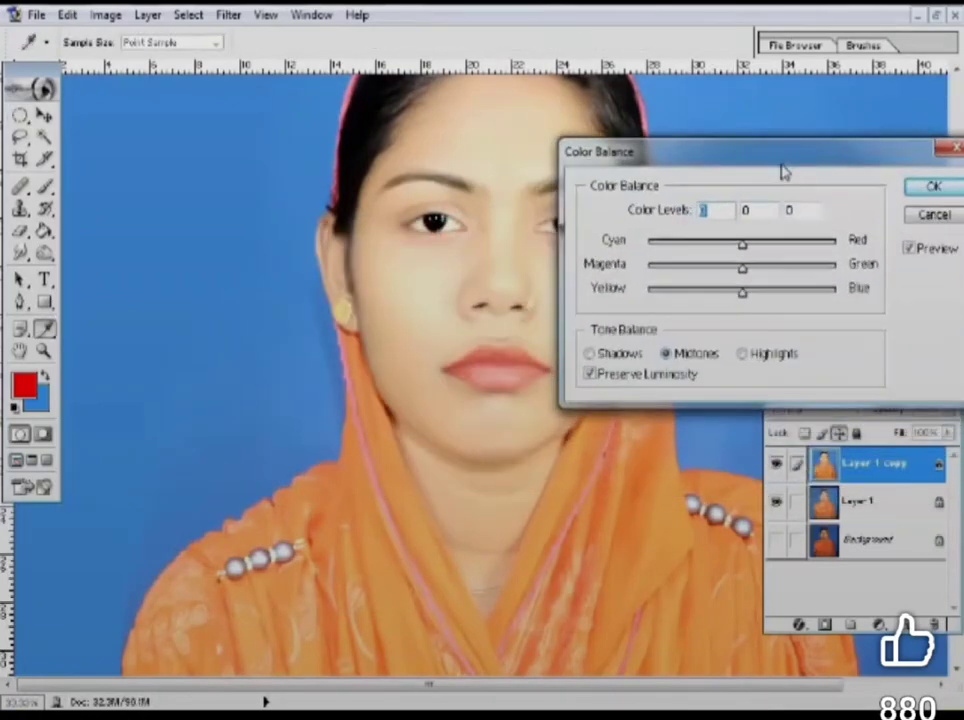
pyautogui.click(743, 353)
pyautogui.moveTo(745, 293); pyautogui.dragTo(767, 300)
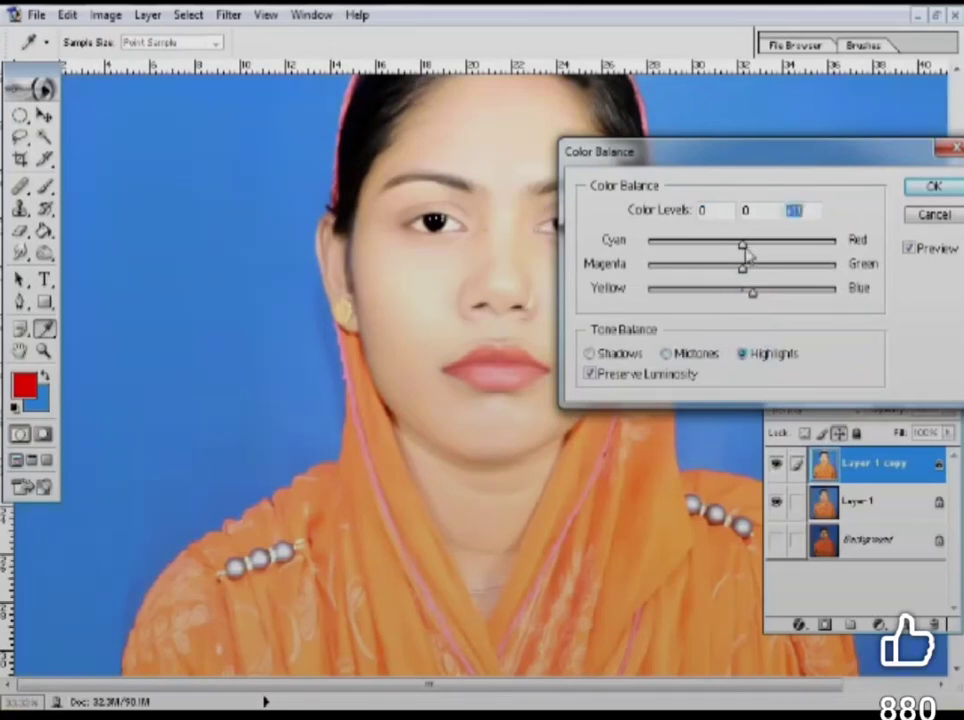
pyautogui.moveTo(737, 252); pyautogui.dragTo(734, 255)
pyautogui.click(933, 187)
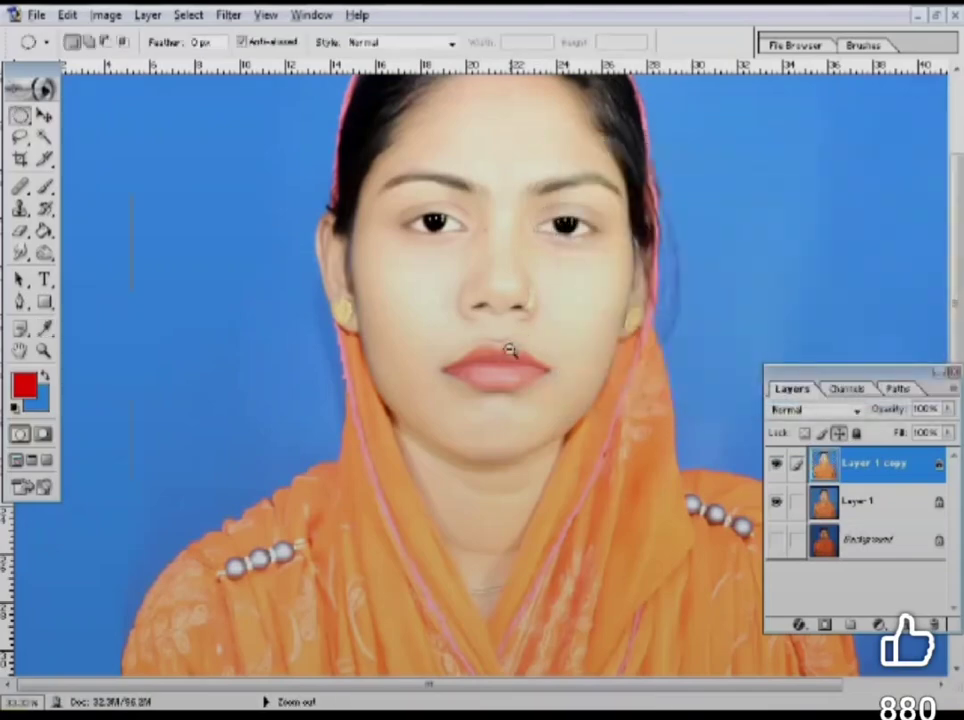
# Reduce the fill of Layer 1 copy to 60% and merge it down into Layer 1.
pyautogui.keyDown('alt'); pyautogui.click(510, 349); pyautogui.keyUp('alt')
pyautogui.keyDown('alt'); pyautogui.click(480, 340); pyautogui.keyUp('alt')
pyautogui.click(471, 335)
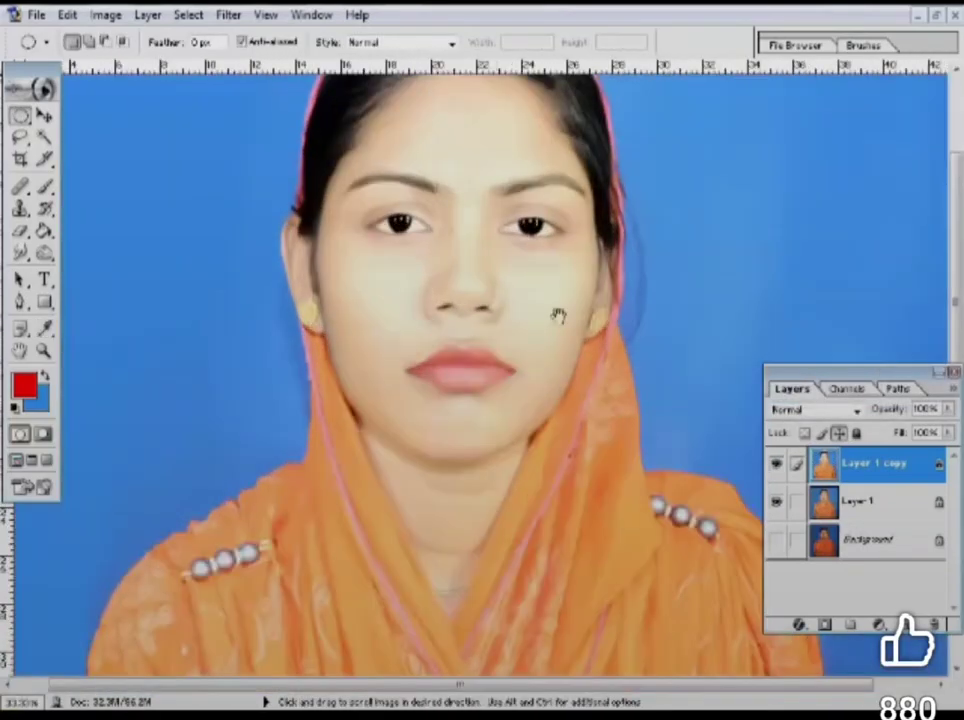
pyautogui.moveTo(498, 304); pyautogui.dragTo(488, 418)
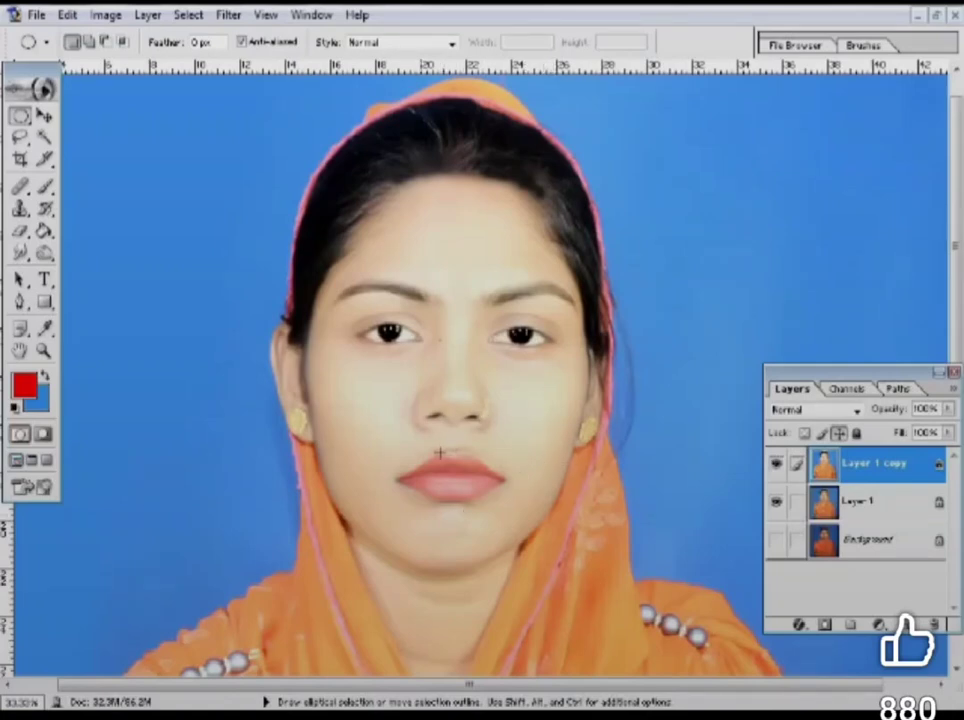
pyautogui.moveTo(946, 433); pyautogui.dragTo(934, 460)
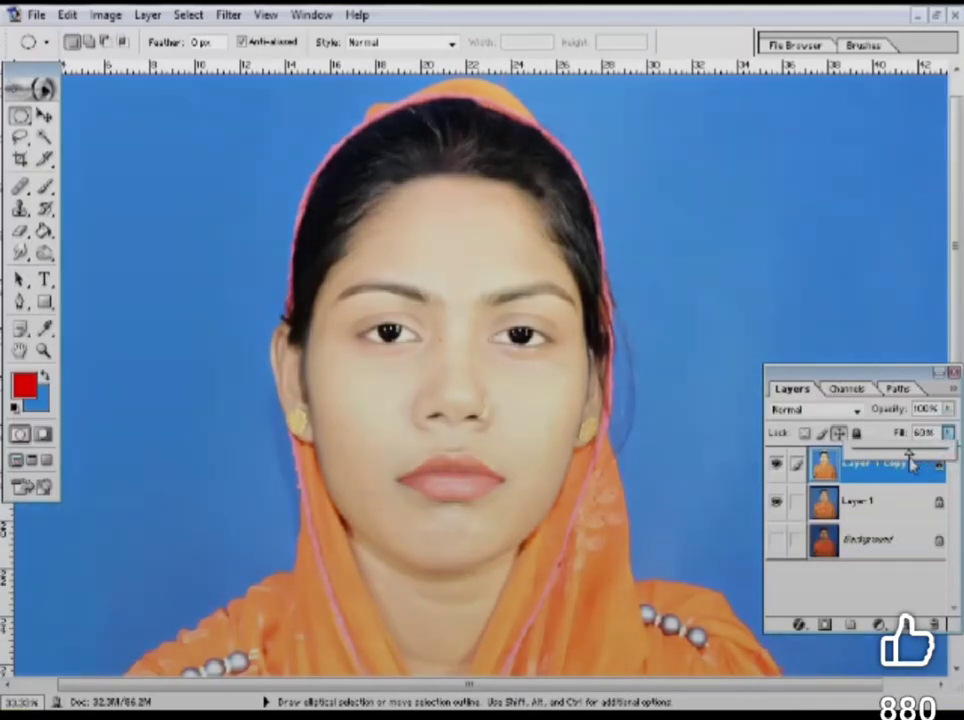
pyautogui.keyDown('alt'); pyautogui.click(527, 458); pyautogui.keyUp('alt')
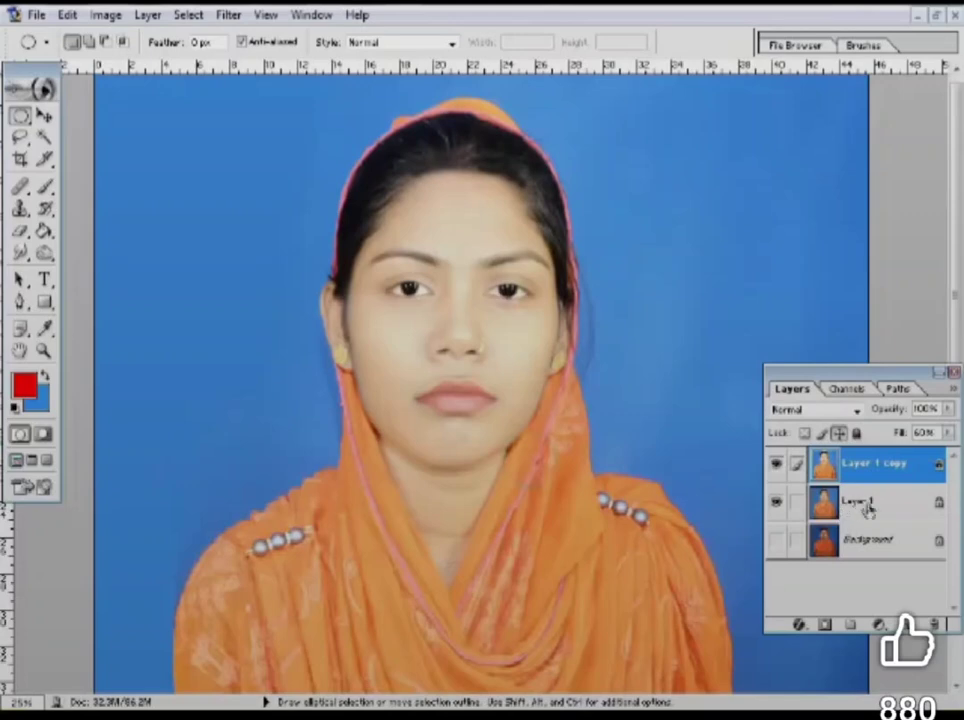
pyautogui.hotkey('ctrl', 'e')
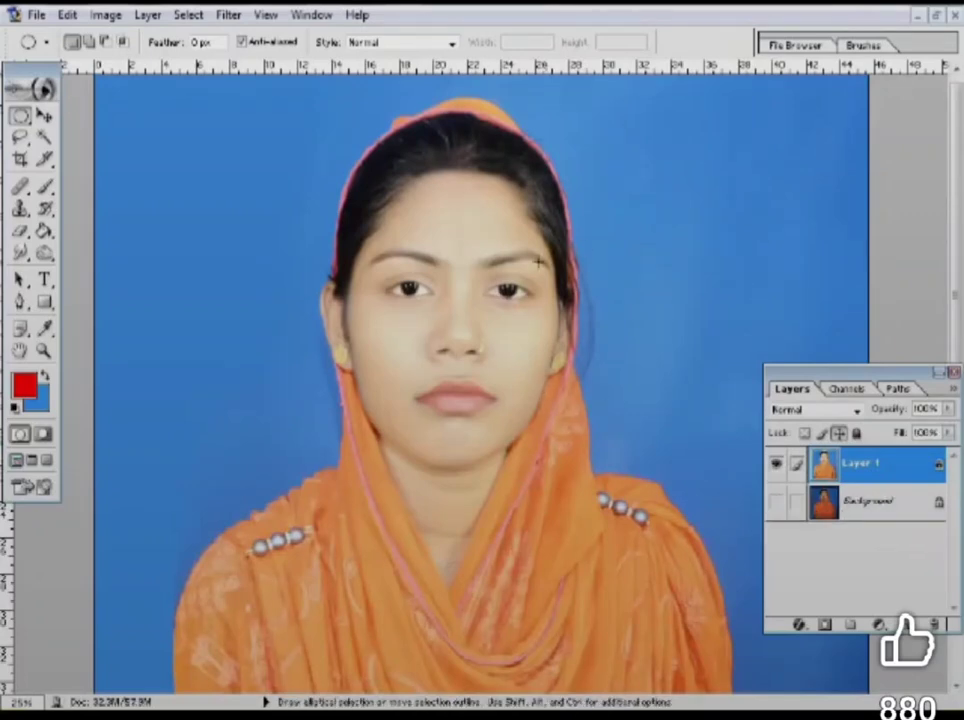
# Select the blue backdrop on Layer 1 with the Magic Wand at tolerance 44 and feather the selection by 5 pixels.
pyautogui.click(44, 140)
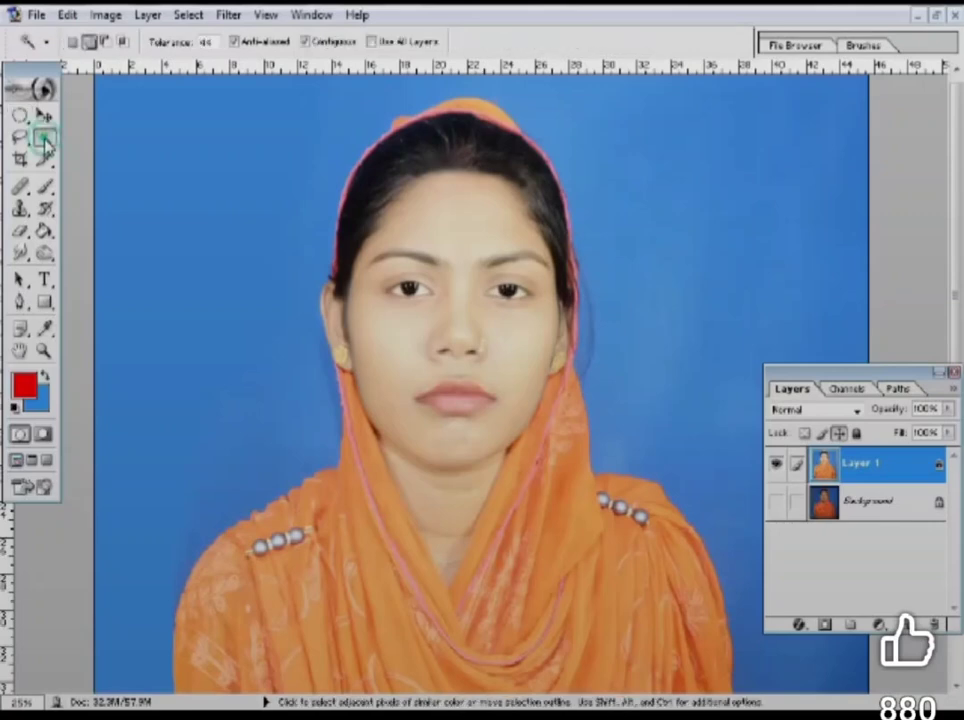
pyautogui.click(655, 262)
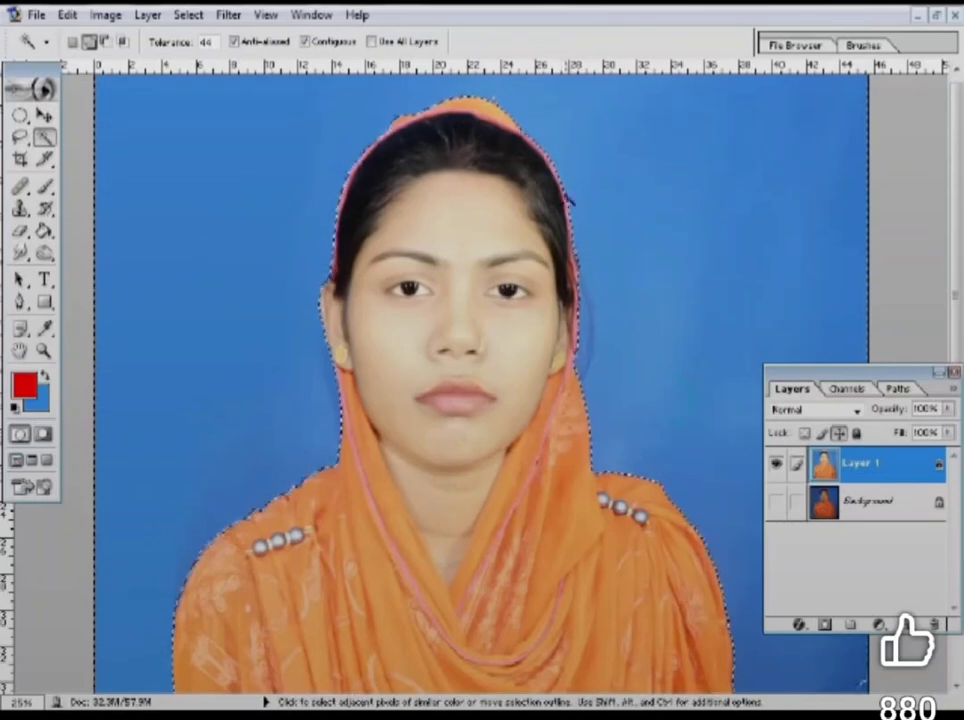
pyautogui.rightClick(580, 160)
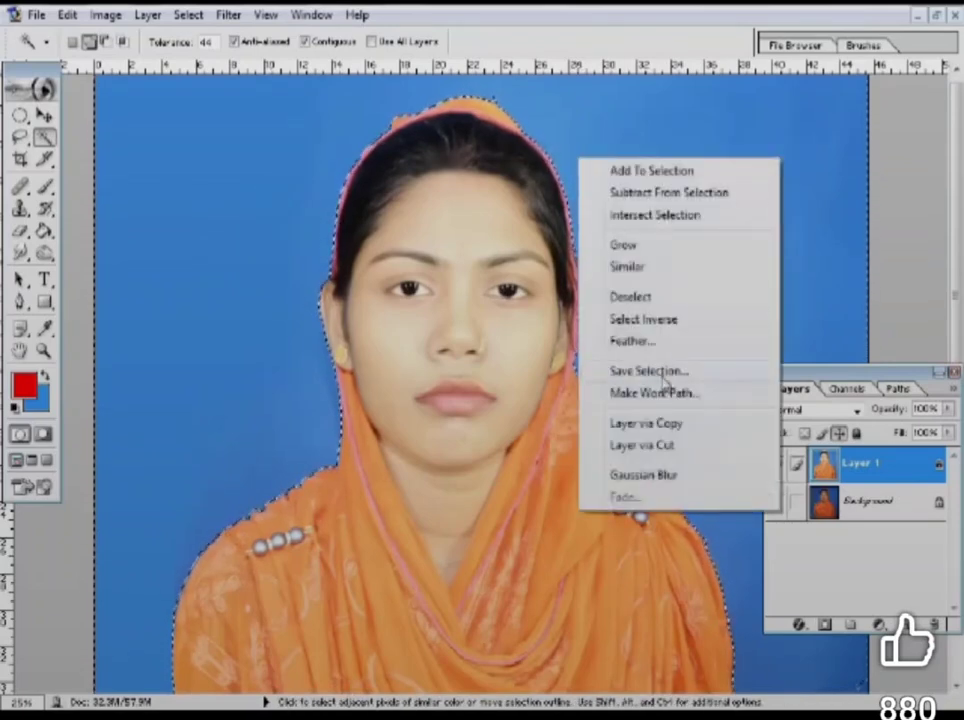
pyautogui.click(648, 345)
pyautogui.moveTo(469, 312); pyautogui.dragTo(644, 412)
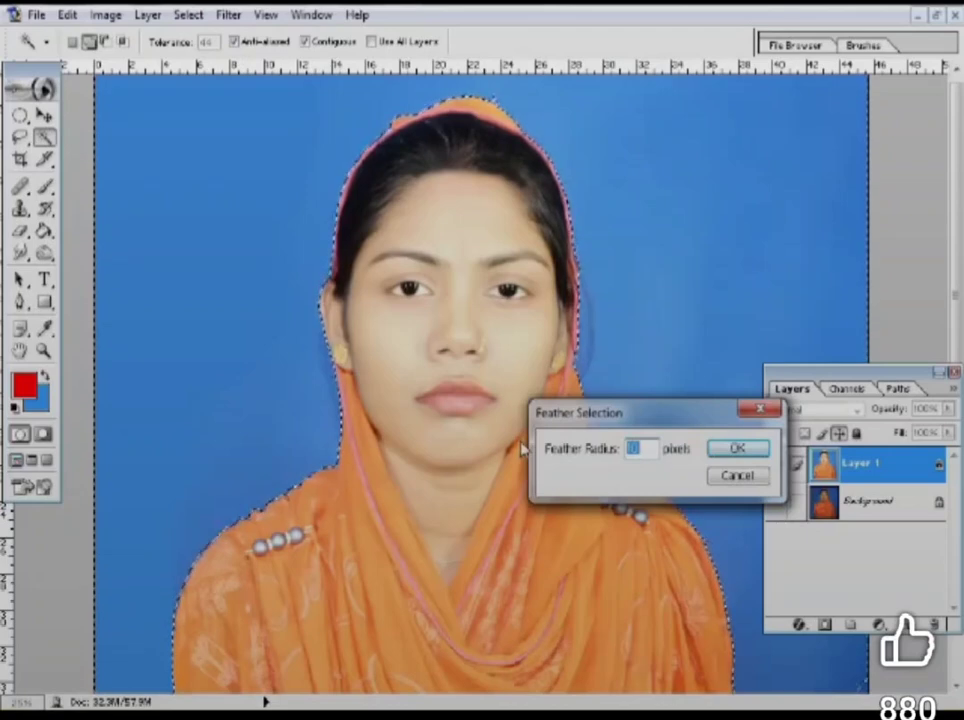
pyautogui.write('5')
pyautogui.press('Return')
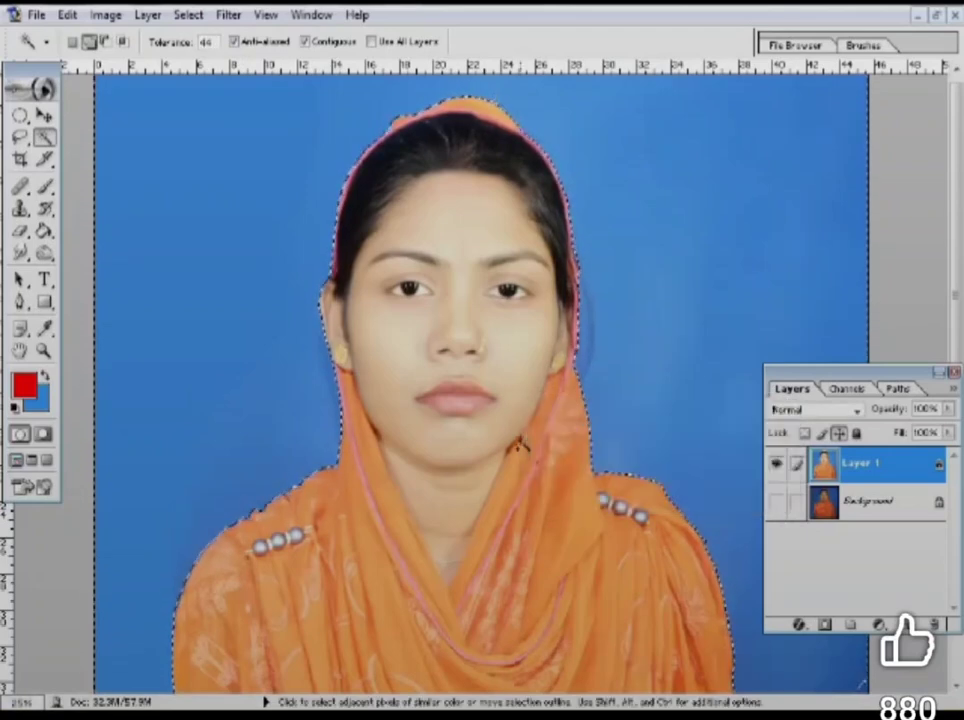
# Fill the selected backdrop with the violet-blue web colour 6666FF and remove the selection.
pyautogui.click(24, 384)
pyautogui.click(708, 440)
pyautogui.click(581, 355)
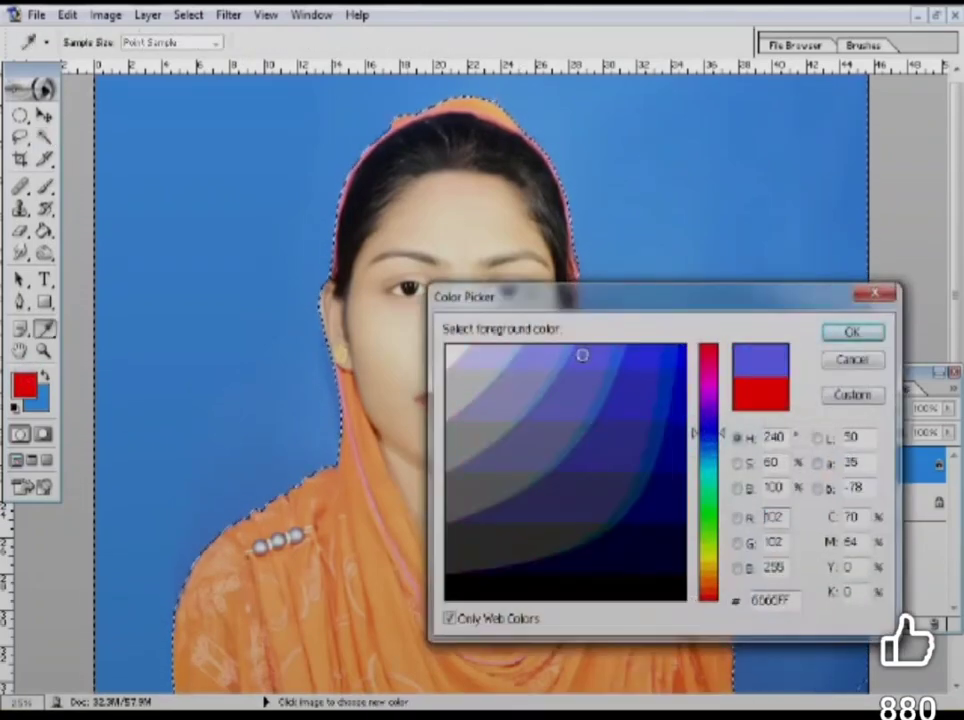
pyautogui.click(852, 332)
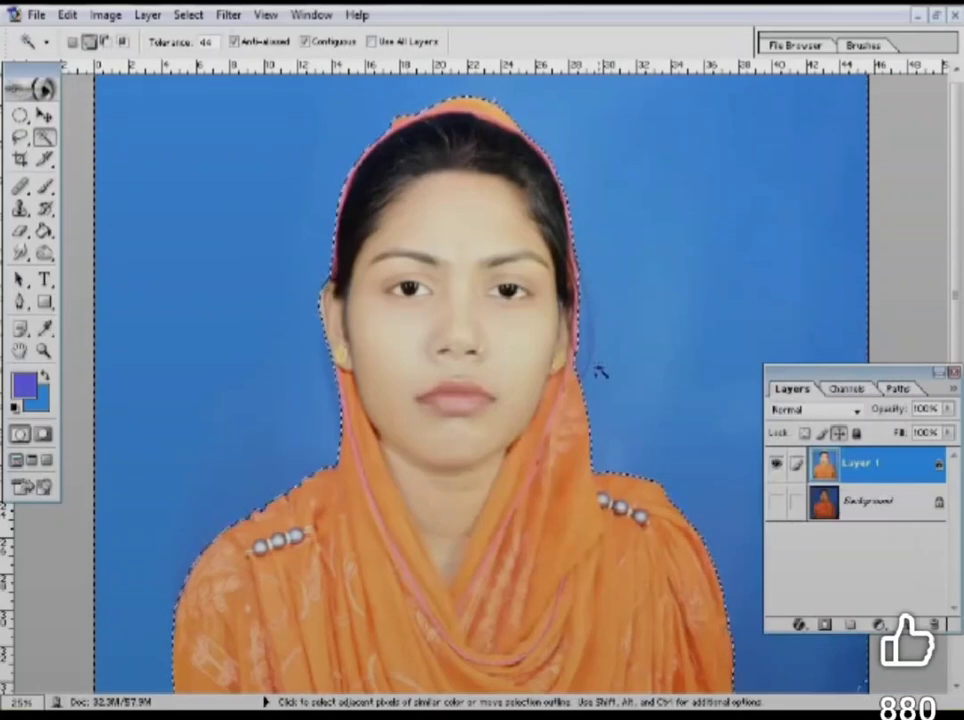
pyautogui.hotkey('alt', 'BackSpace')
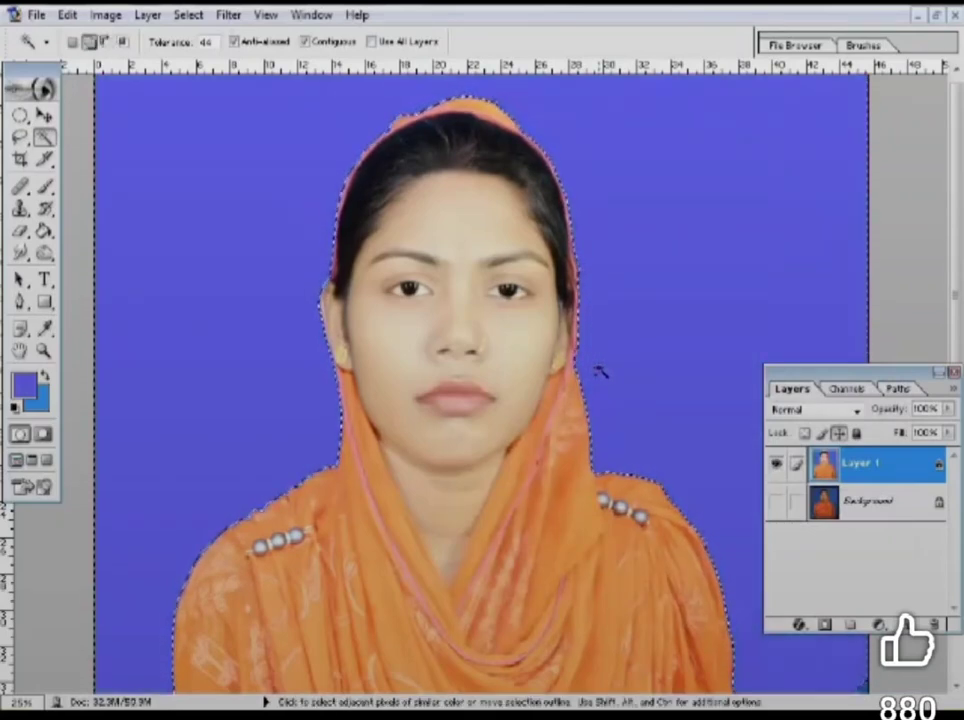
pyautogui.moveTo(20, 113); pyautogui.dragTo(110, 131)
pyautogui.hotkey('ctrl', 'd')
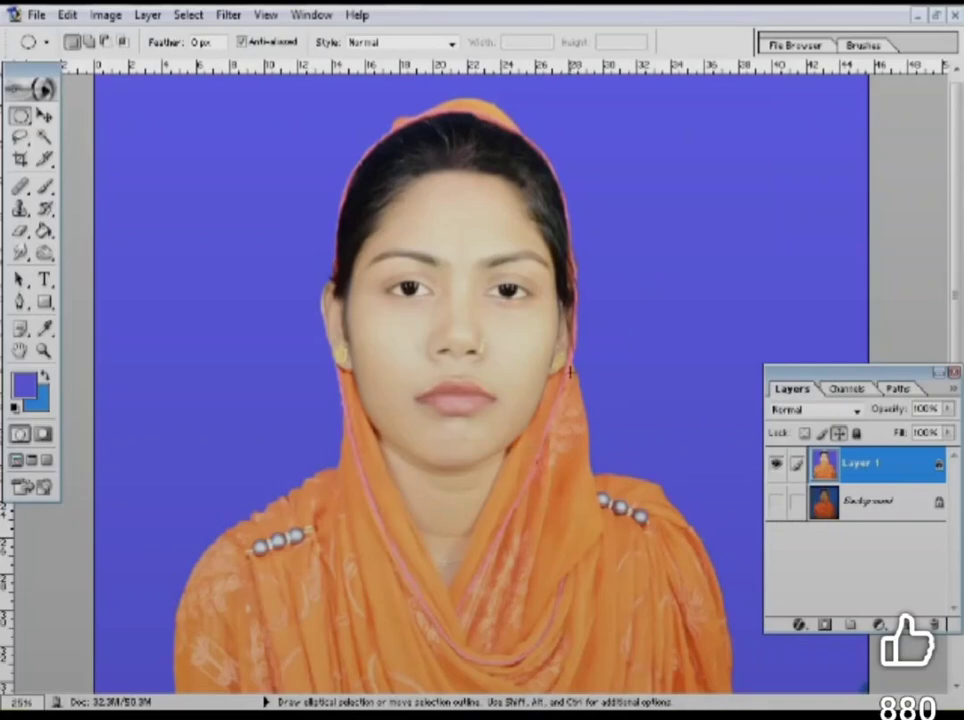
# Set the foreground colour to black.
pyautogui.hotkey('ctrl', '-')
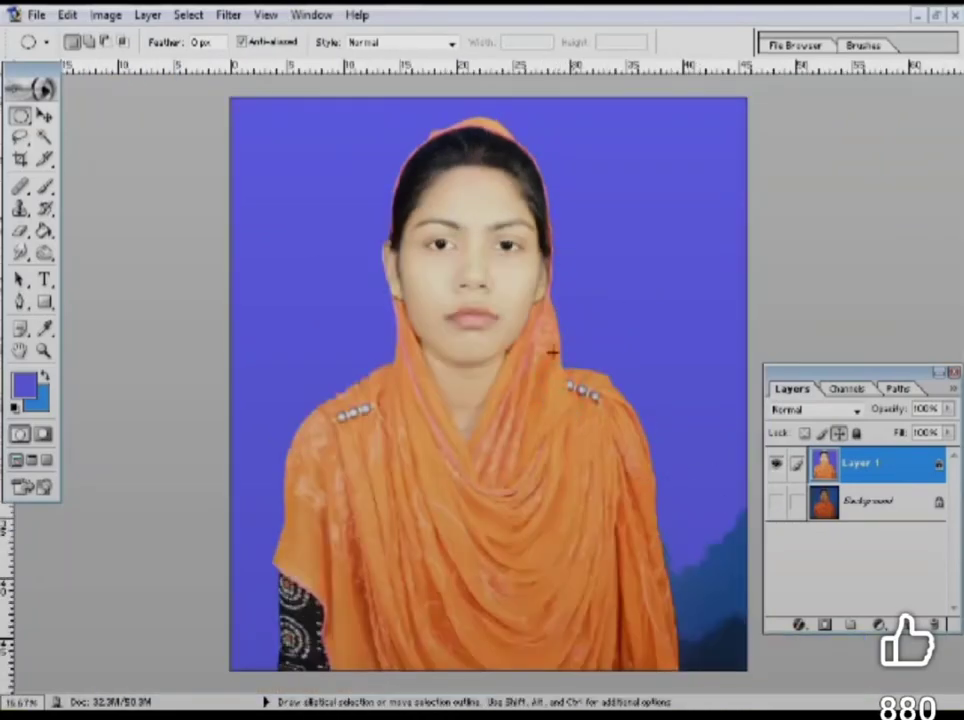
pyautogui.keyDown('ctrl'); pyautogui.click(592, 402); pyautogui.keyUp('ctrl')
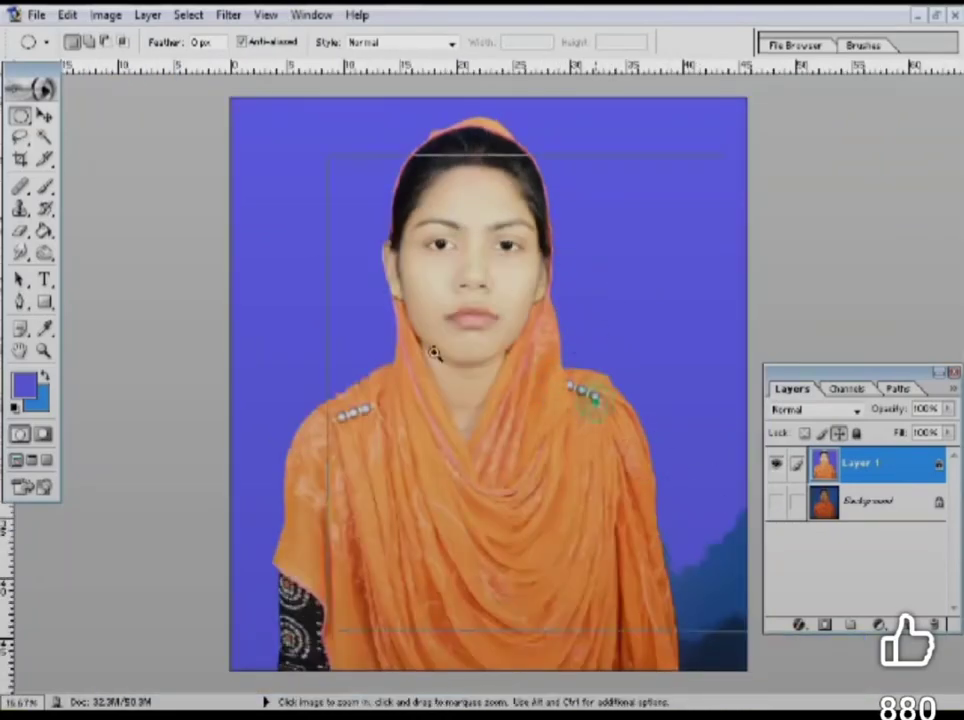
pyautogui.keyDown('ctrl'); pyautogui.click(449, 332); pyautogui.keyUp('ctrl')
pyautogui.keyDown('ctrl'); pyautogui.click(488, 269); pyautogui.keyUp('ctrl')
pyautogui.moveTo(527, 213); pyautogui.dragTo(502, 398)
pyautogui.keyDown('ctrl'); pyautogui.click(485, 303); pyautogui.keyUp('ctrl')
pyautogui.keyDown('ctrl'); pyautogui.click(482, 303); pyautogui.keyUp('ctrl')
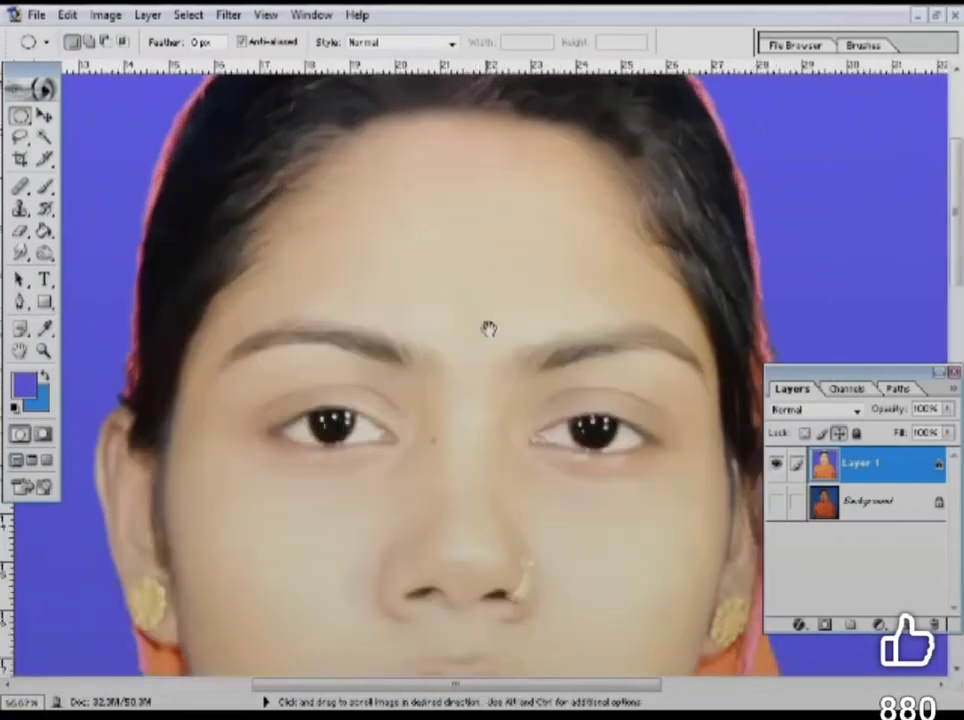
pyautogui.moveTo(20, 230); pyautogui.dragTo(60, 228)
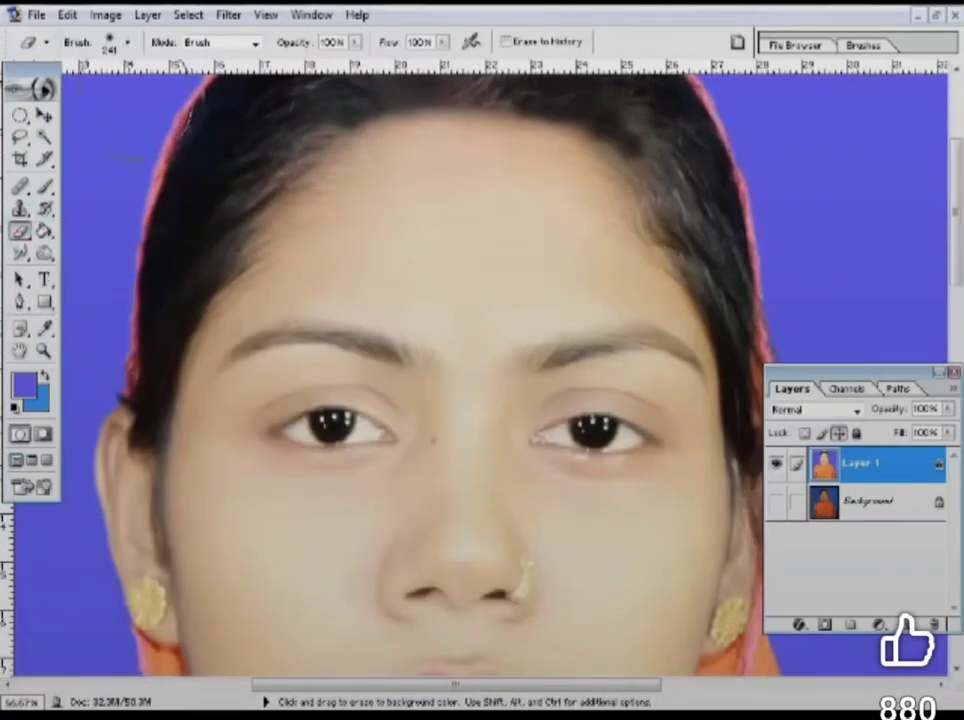
pyautogui.click(28, 383)
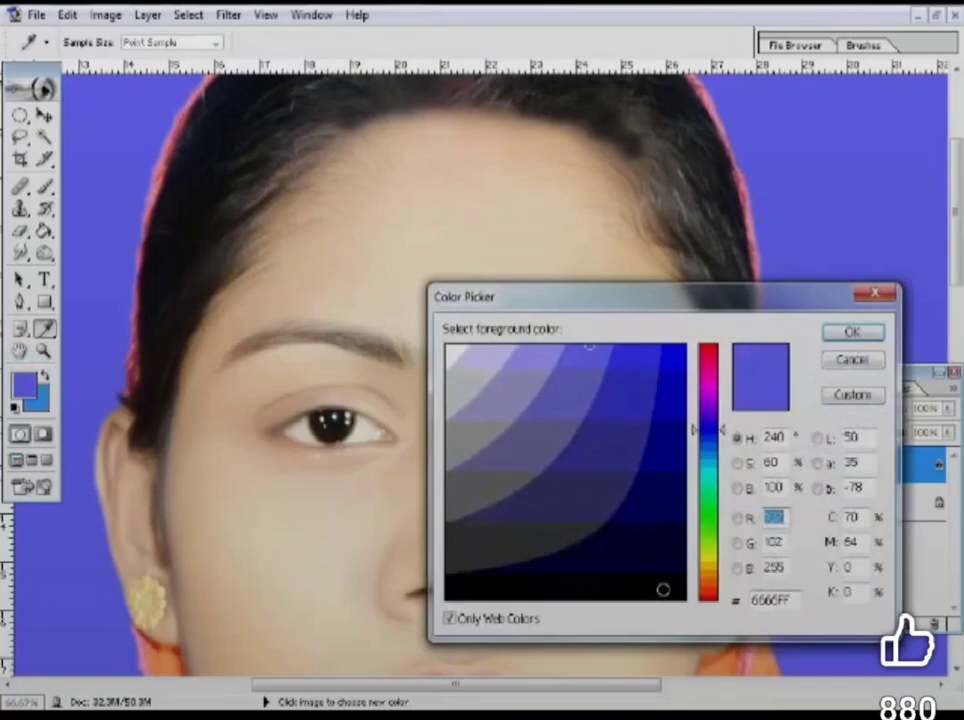
pyautogui.click(661, 585)
pyautogui.click(850, 333)
pyautogui.click(478, 237)
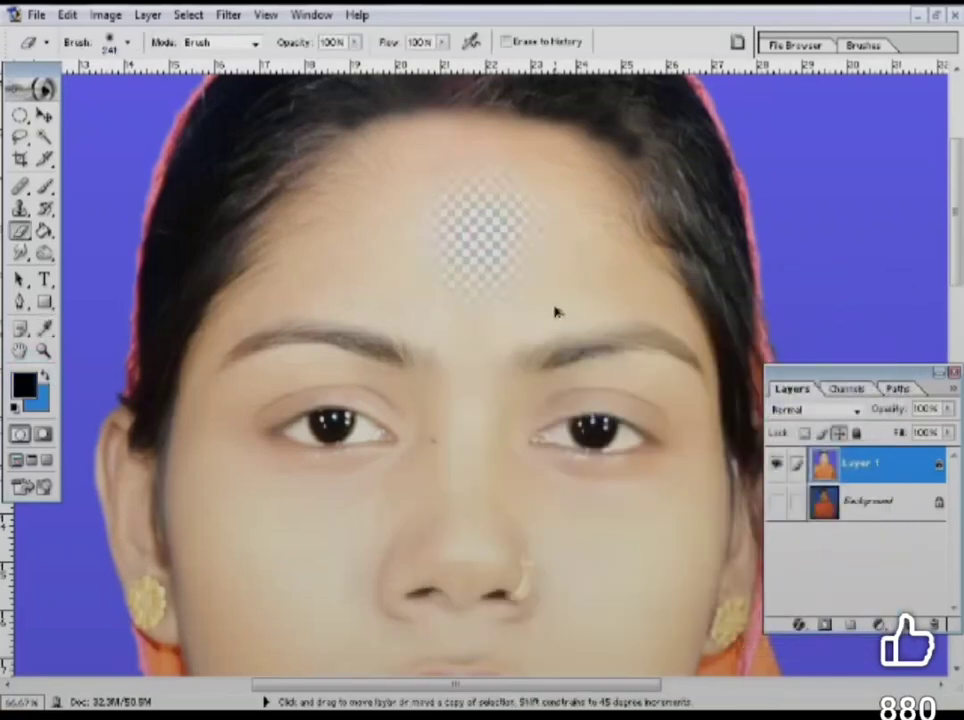
pyautogui.hotkey('ctrl', 'z')
pyautogui.keyDown('alt'); pyautogui.click(447, 385); pyautogui.keyUp('alt')
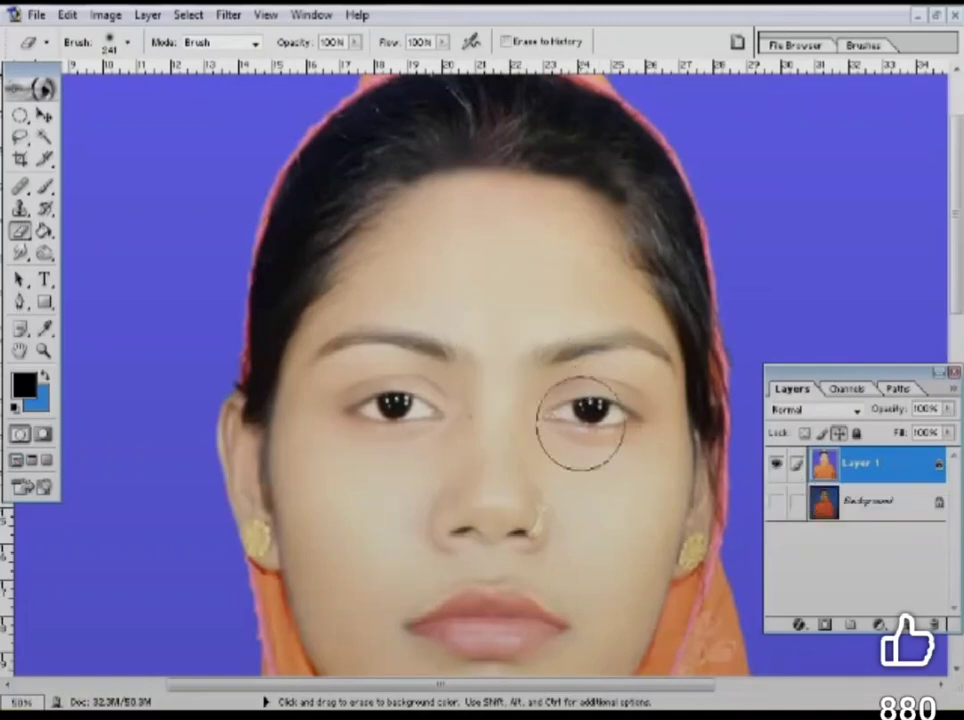
pyautogui.keyDown('alt'); pyautogui.click(538, 462); pyautogui.keyUp('alt')
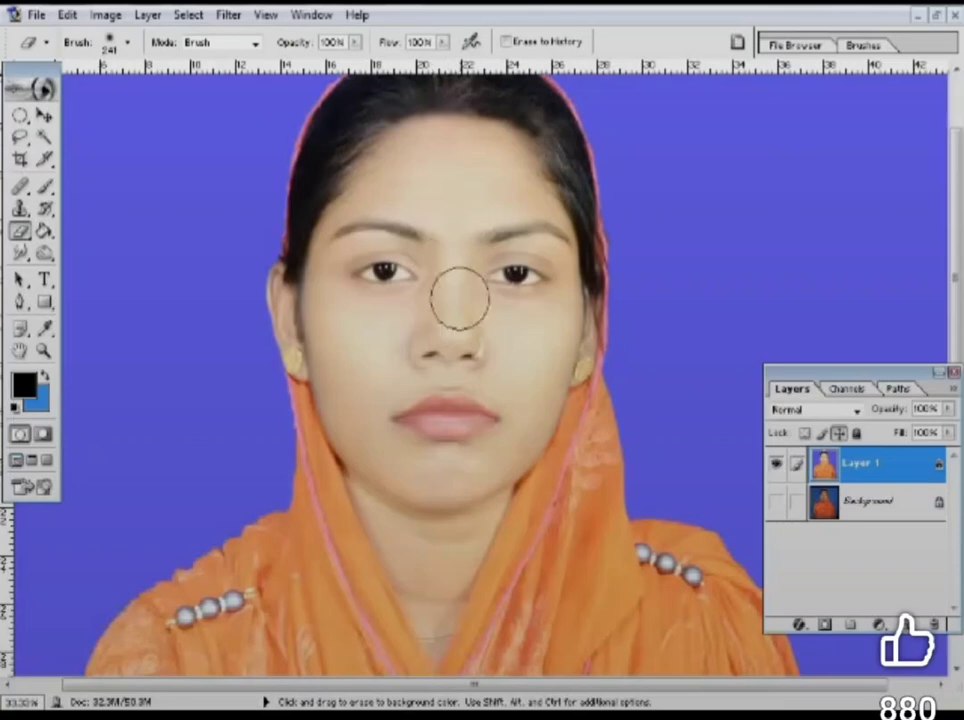
# Add a small round black bindi between the eyebrows by filling a circular selection with the foreground colour.
pyautogui.keyDown('ctrl'); pyautogui.click(464, 330); pyautogui.keyUp('ctrl')
pyautogui.keyDown('ctrl'); pyautogui.click(464, 330); pyautogui.keyUp('ctrl')
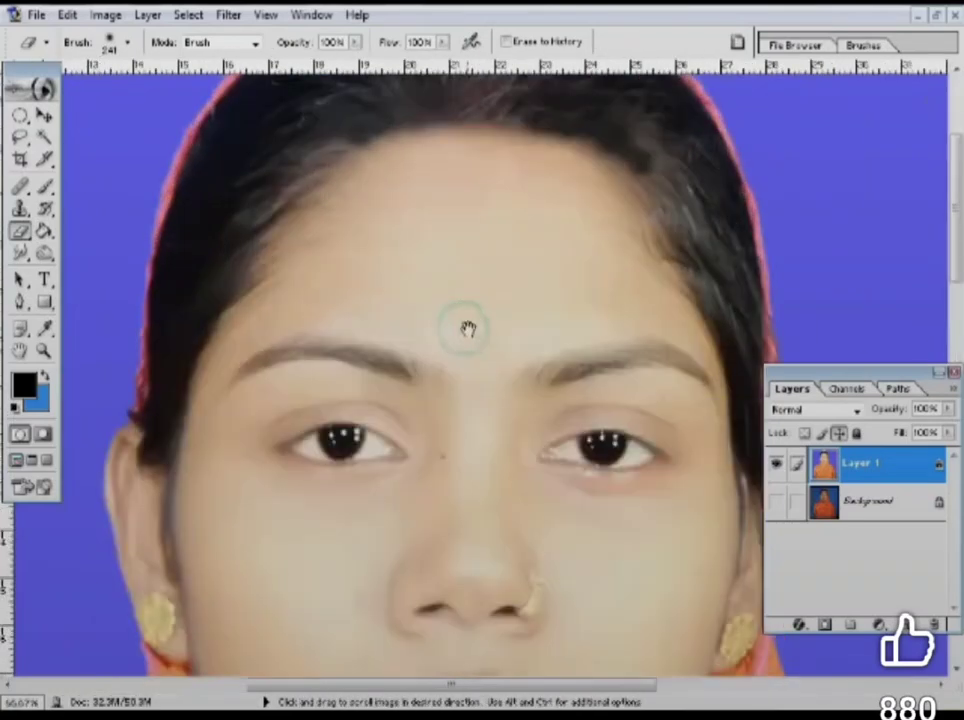
pyautogui.scroll(-3, 454, 347)
pyautogui.moveTo(20, 115); pyautogui.dragTo(80, 143)
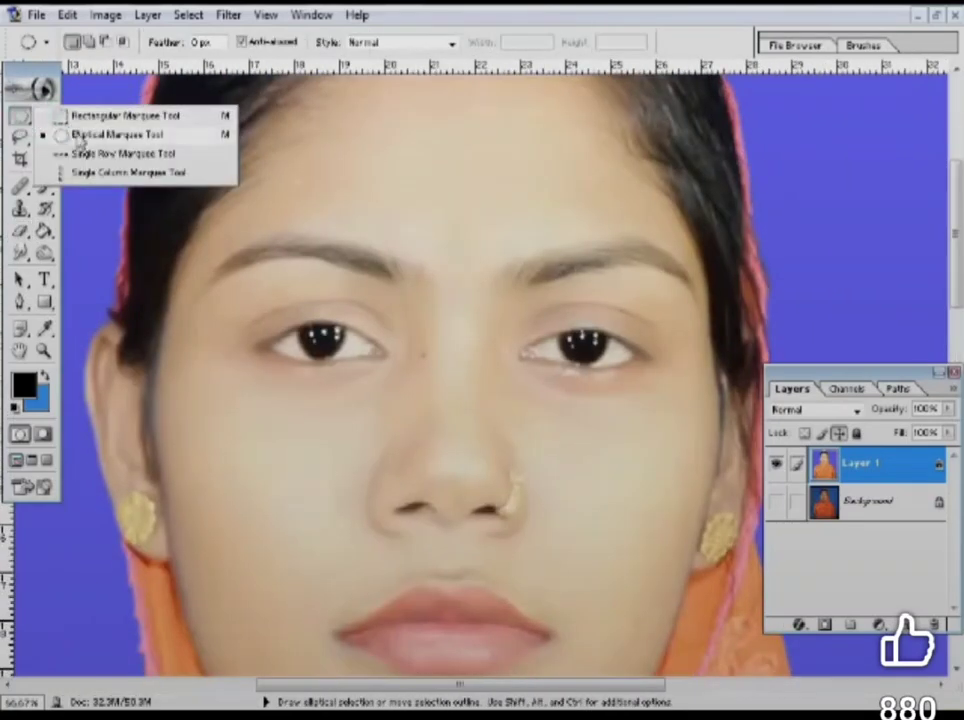
pyautogui.hotkey('ctrl', '+')
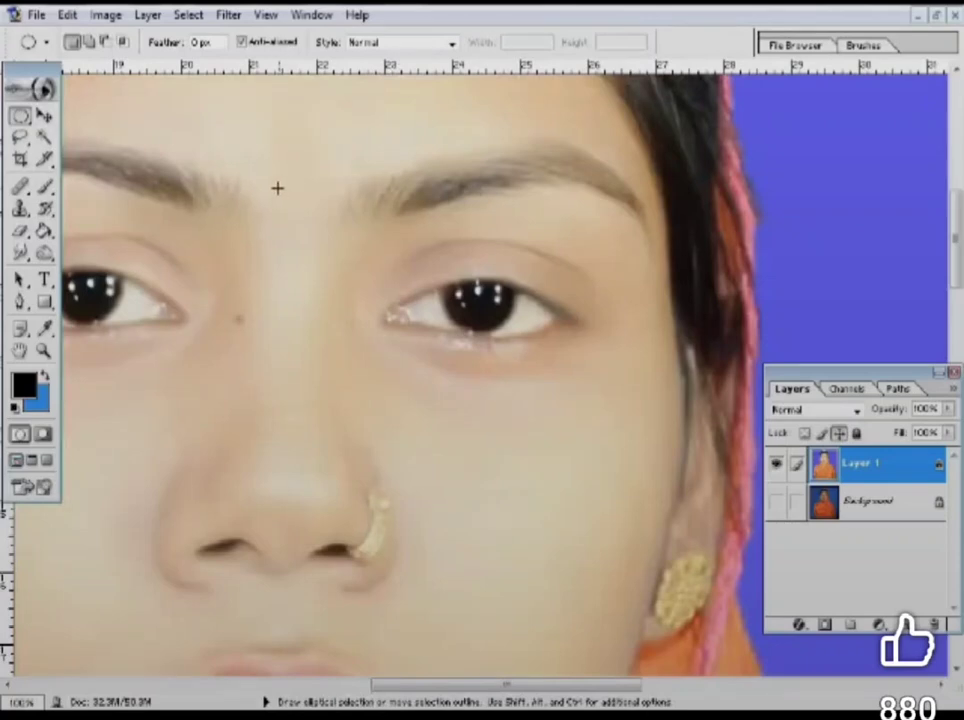
pyautogui.moveTo(272, 173); pyautogui.dragTo(305, 207)
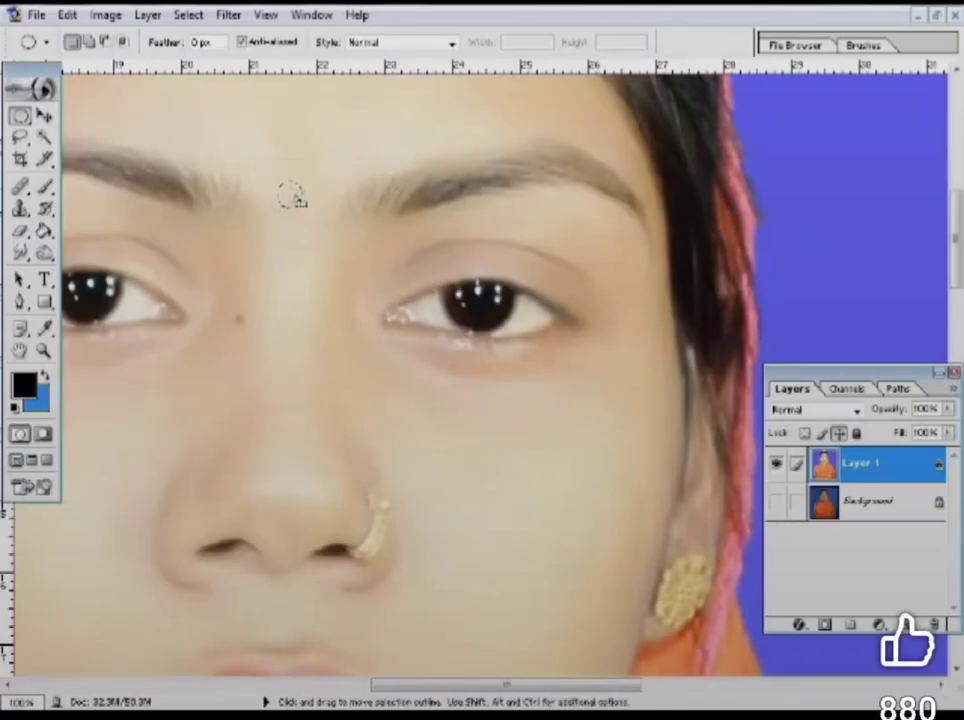
pyautogui.hotkey('alt', 'BackSpace')
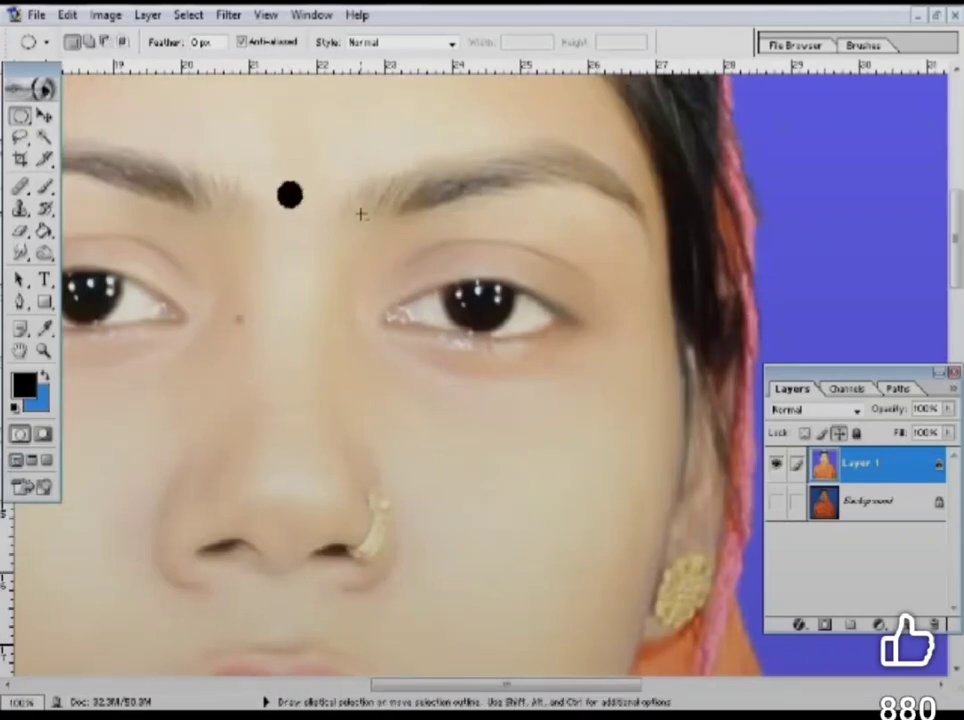
# Soften the edges of the black bindi using the Blur tool with a 68-pixel brush at 50% strength.
pyautogui.keyDown('ctrl'); pyautogui.click(308, 254); pyautogui.keyUp('ctrl')
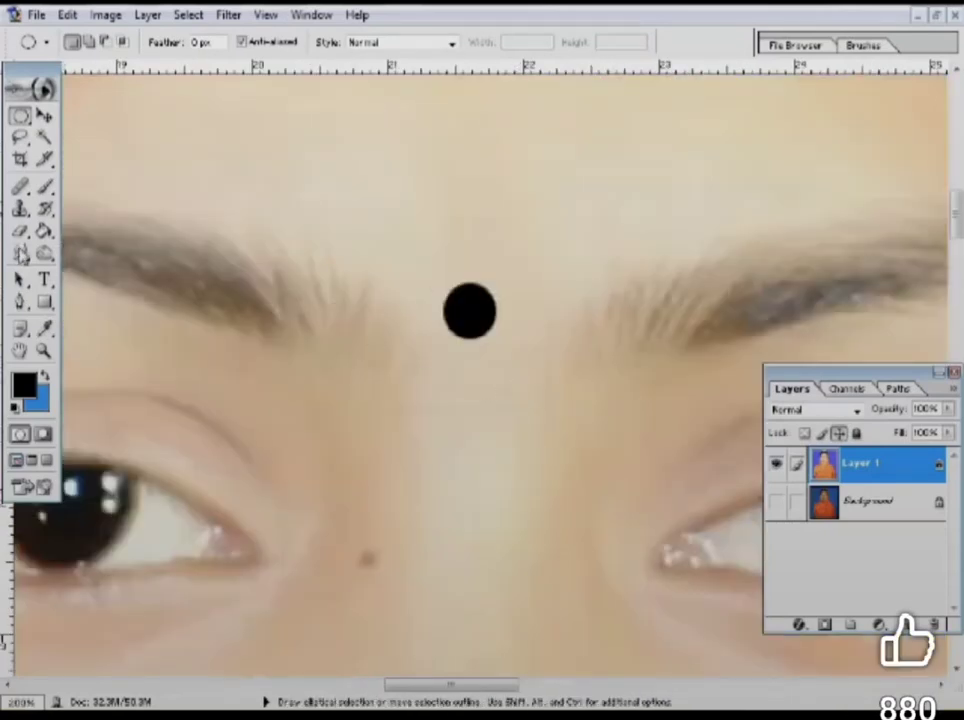
pyautogui.moveTo(22, 254); pyautogui.dragTo(86, 256)
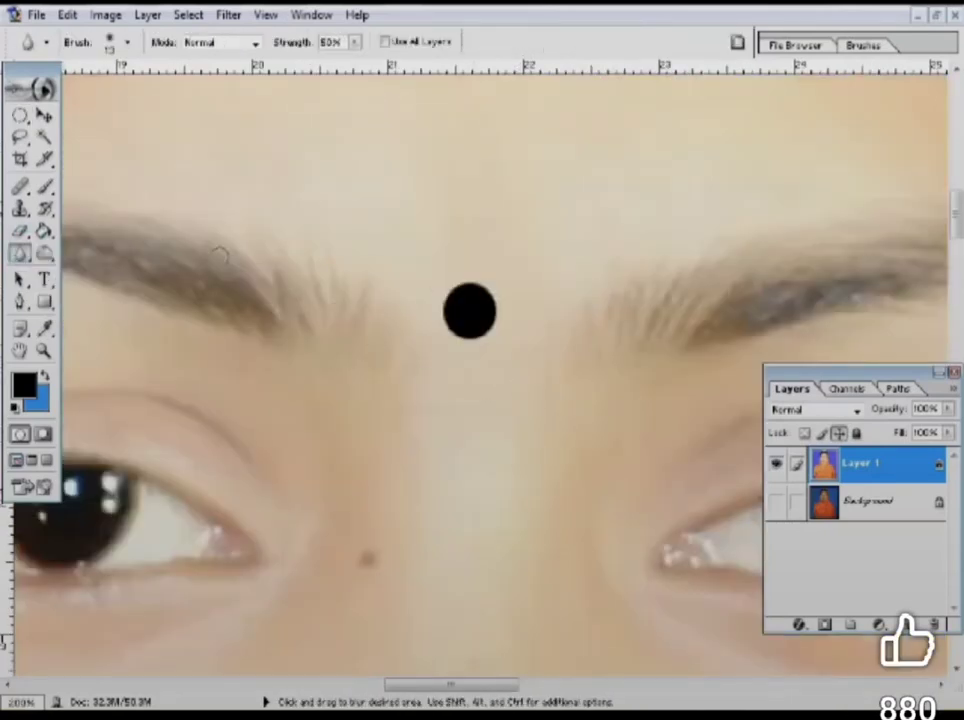
pyautogui.rightClick(470, 312)
pyautogui.moveTo(557, 344); pyautogui.dragTo(580, 344)
pyautogui.press('Return')
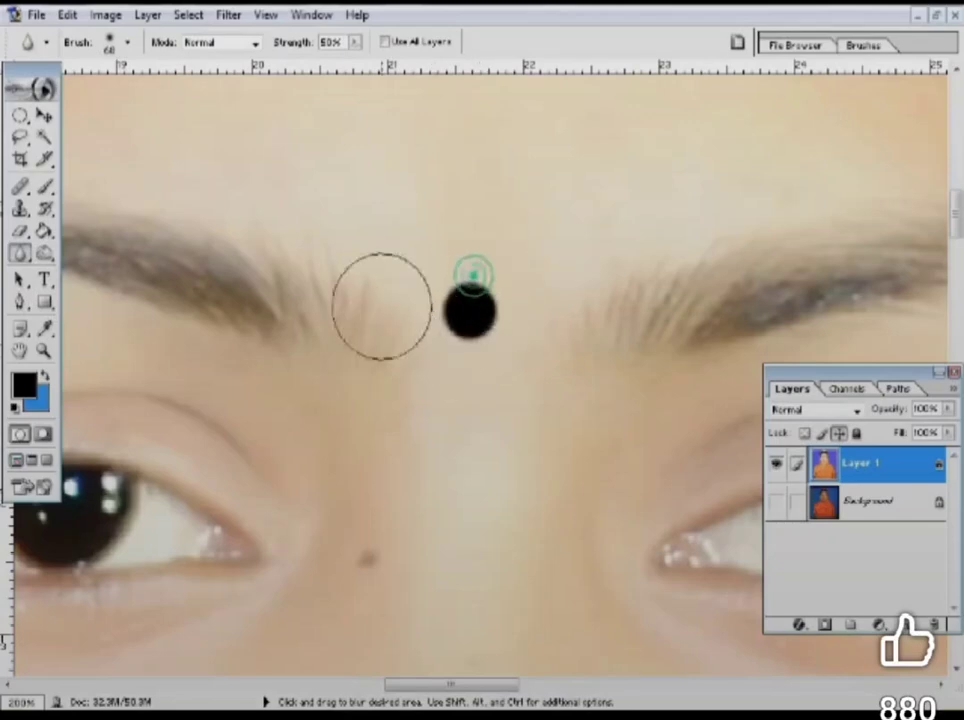
# Crop the portrait to the head and upper body, from just above the headscarf to the chest, trimming the leftover dark backdrop corner.
pyautogui.keyDown('ctrl'); pyautogui.keyDown('alt'); pyautogui.click(480, 411); pyautogui.keyUp('alt'); pyautogui.keyUp('ctrl')
pyautogui.keyDown('ctrl'); pyautogui.keyDown('alt'); pyautogui.click(480, 411); pyautogui.keyUp('alt'); pyautogui.keyUp('ctrl')
pyautogui.keyDown('ctrl'); pyautogui.keyDown('alt'); pyautogui.click(459, 382); pyautogui.keyUp('alt'); pyautogui.keyUp('ctrl')
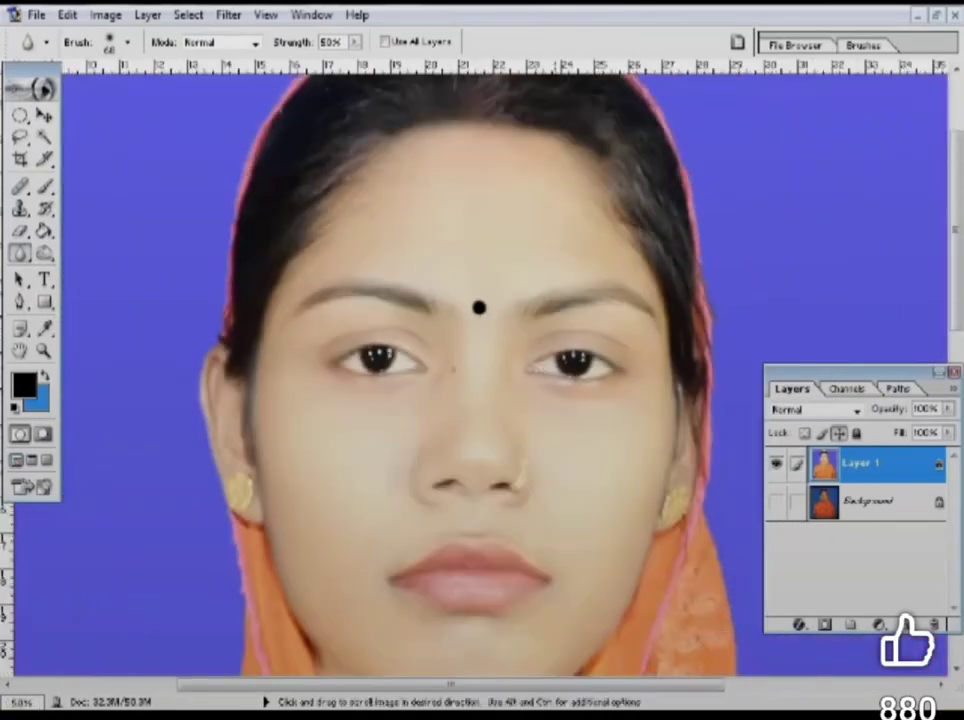
pyautogui.keyDown('ctrl'); pyautogui.keyDown('alt'); pyautogui.click(525, 409); pyautogui.keyUp('alt'); pyautogui.keyUp('ctrl')
pyautogui.keyDown('ctrl'); pyautogui.keyDown('alt'); pyautogui.click(534, 396); pyautogui.keyUp('alt'); pyautogui.keyUp('ctrl')
pyautogui.scroll(-1, 569, 350)
pyautogui.scroll(-1, 516, 380)
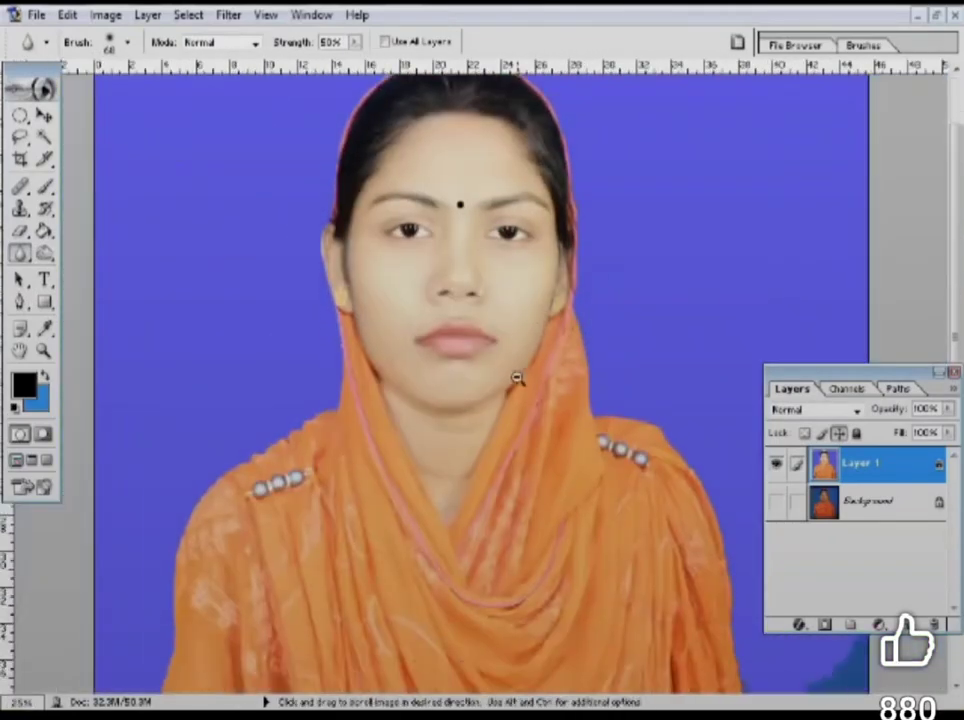
pyautogui.hotkey('ctrl', '-')
pyautogui.click(20, 160)
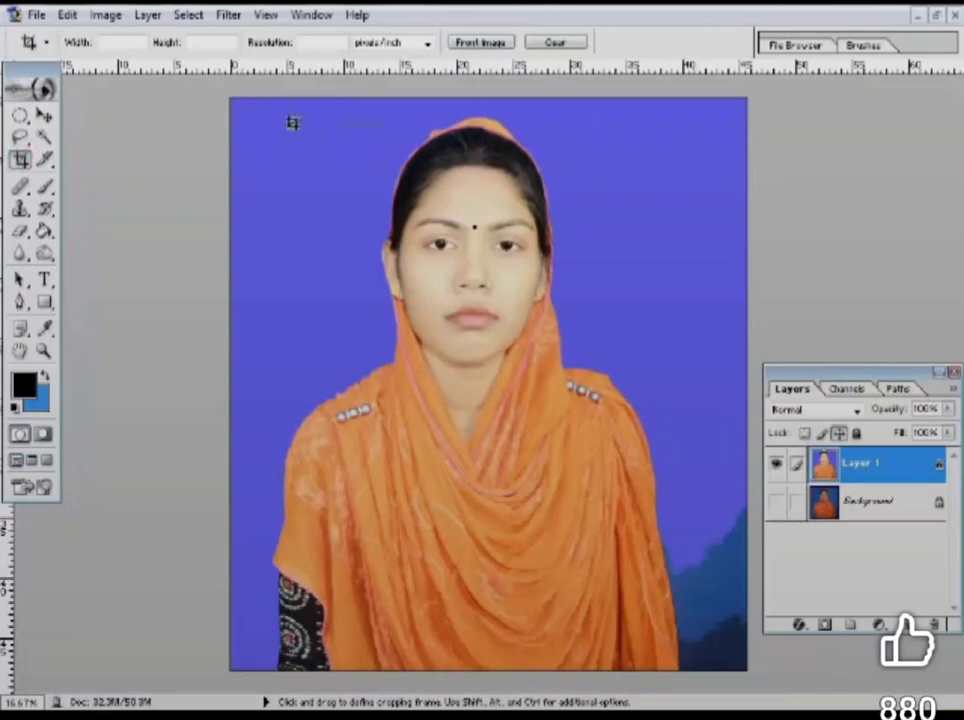
pyautogui.moveTo(289, 113); pyautogui.dragTo(669, 567)
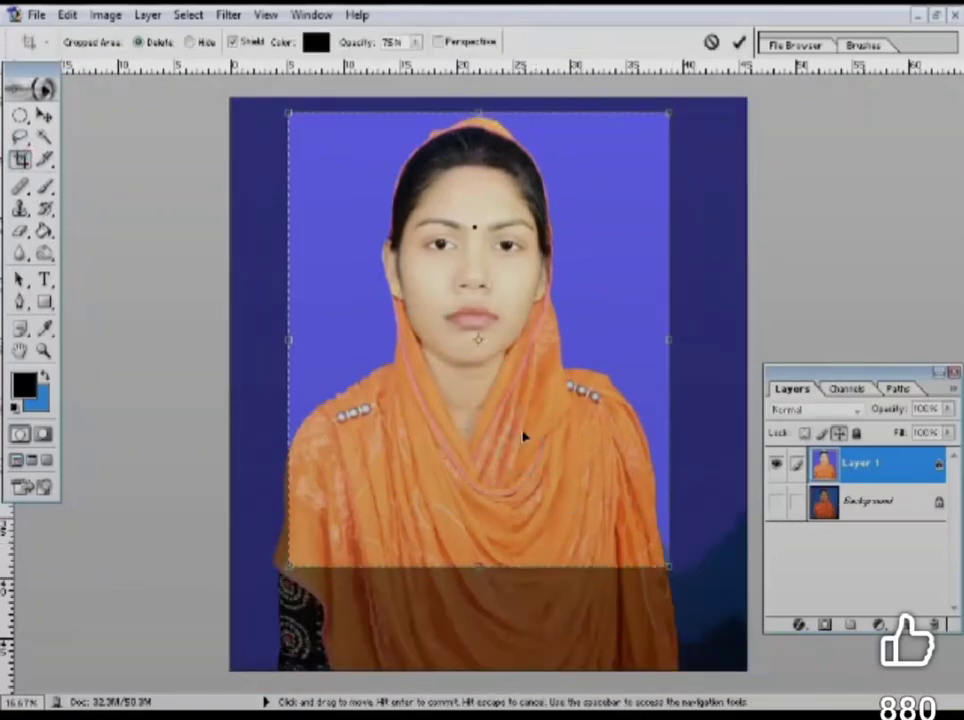
pyautogui.doubleClick(520, 430)
# Apply the Imagenomic Noiseware Professional filter to Layer 1 with the default settings and slightly reduced sharpening.
pyautogui.hotkey('ctrl', '+')
pyautogui.keyDown('ctrl'); pyautogui.click(482, 308); pyautogui.keyUp('ctrl')
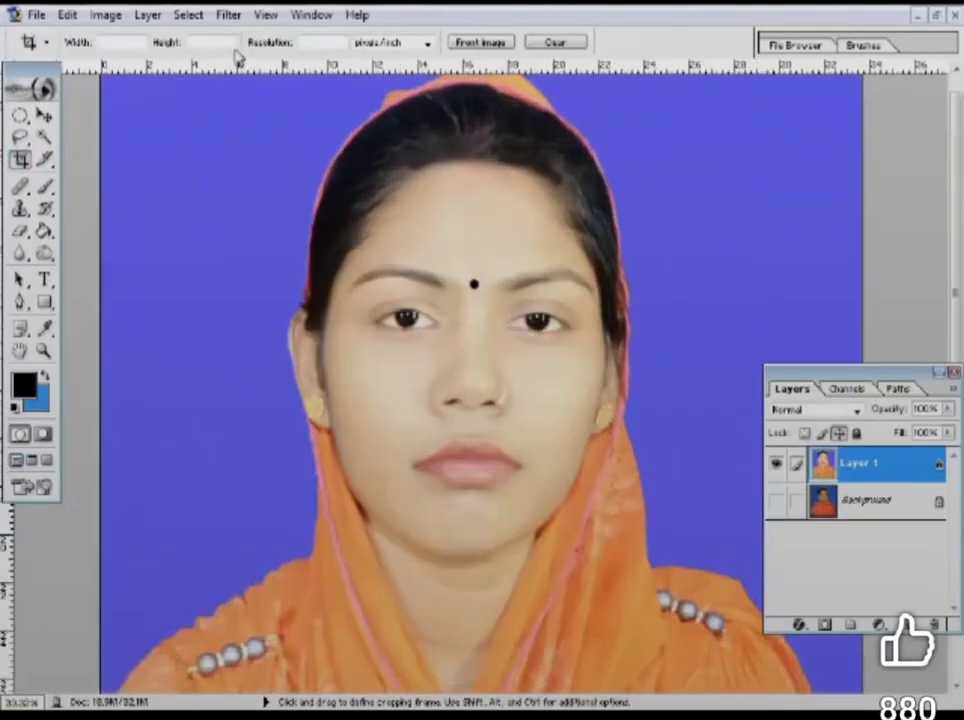
pyautogui.click(229, 15)
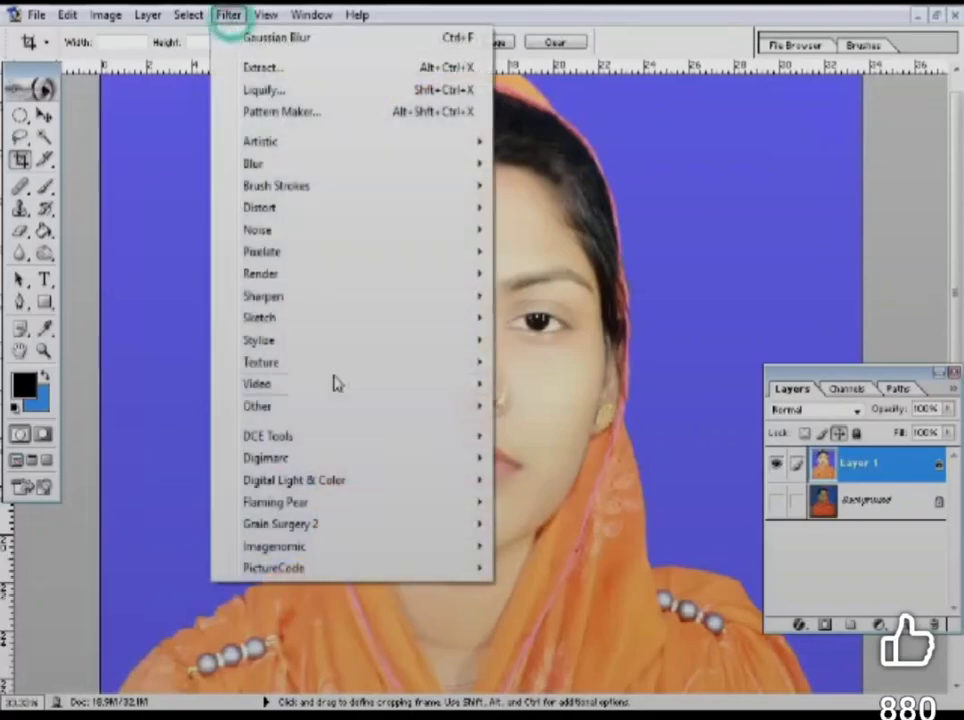
pyautogui.click(327, 547)
pyautogui.click(540, 545)
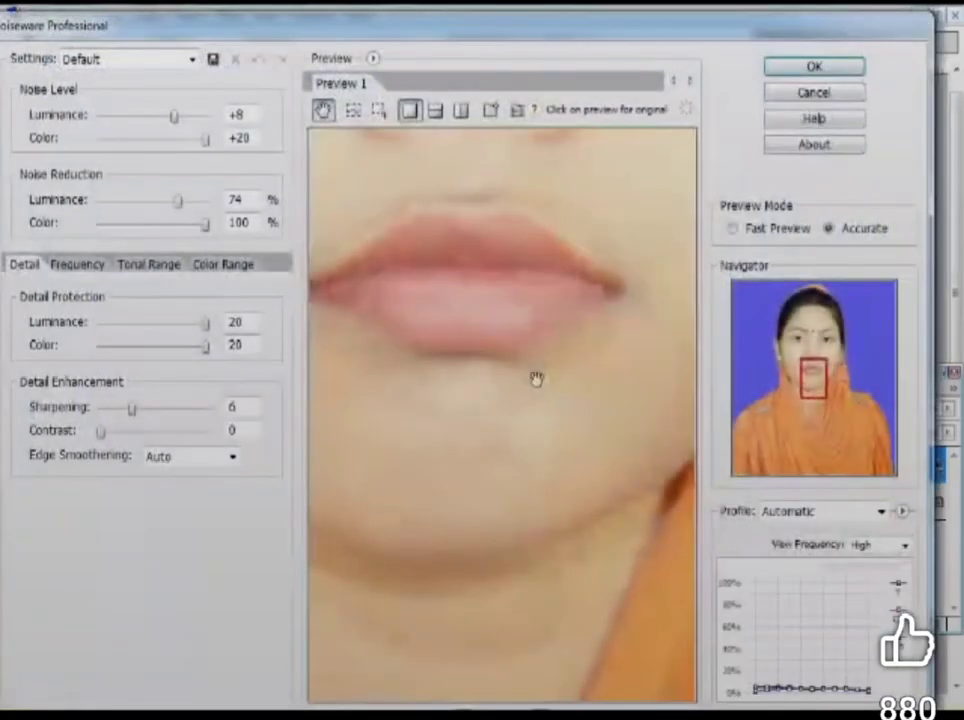
pyautogui.moveTo(491, 286); pyautogui.dragTo(579, 448)
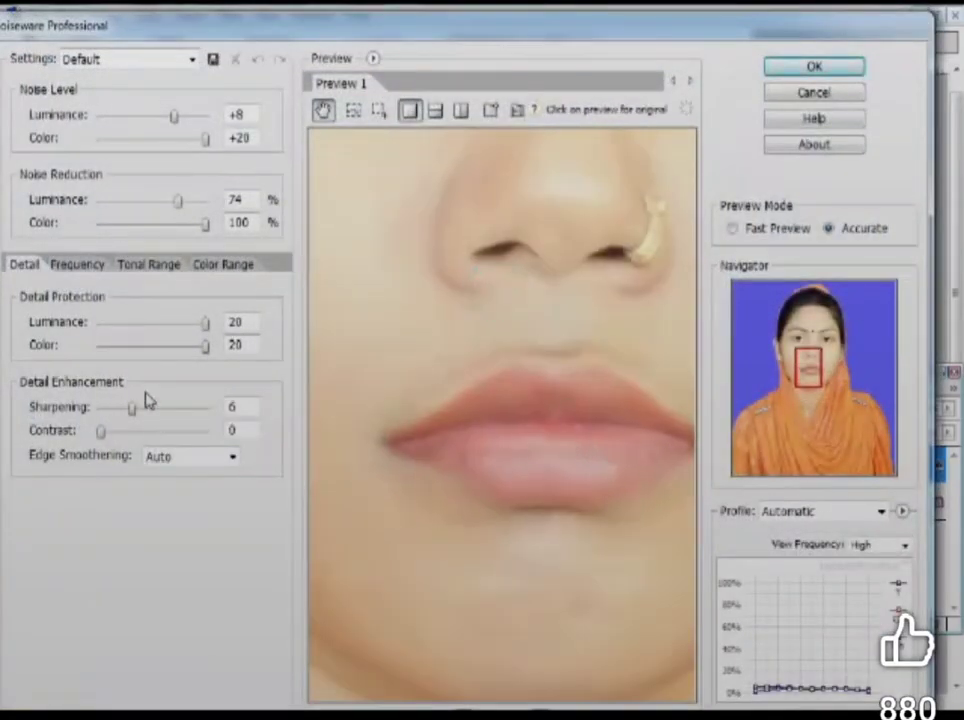
pyautogui.moveTo(131, 407); pyautogui.dragTo(117, 407)
pyautogui.click(843, 70)
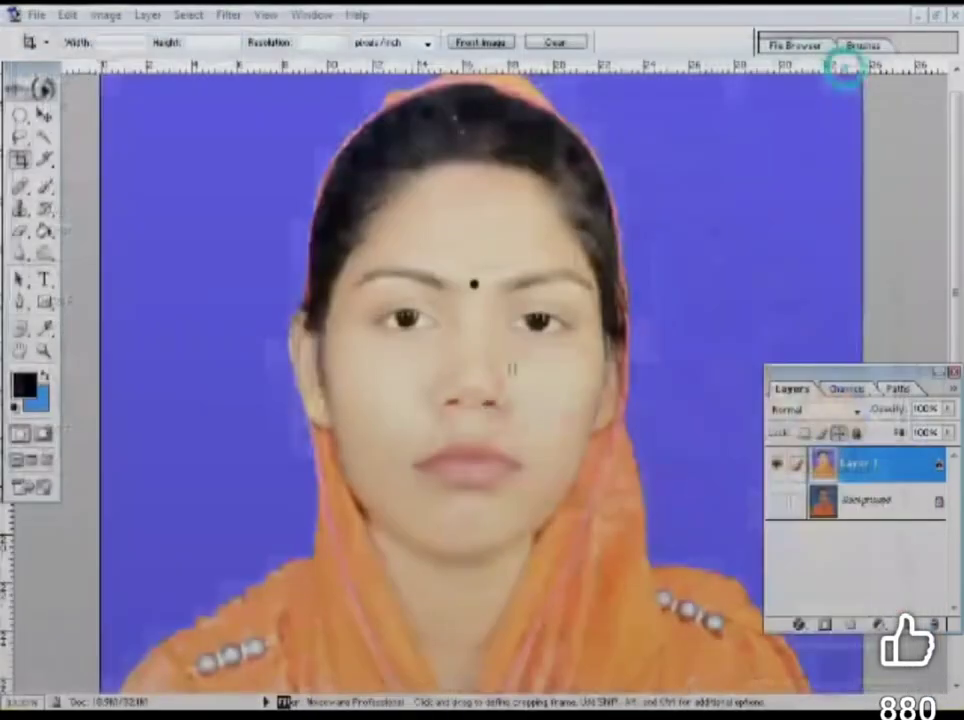
# Show the Background layer and hide Layer 1 to compare the original photo with the retouched one.
pyautogui.click(777, 500)
pyautogui.click(776, 463)
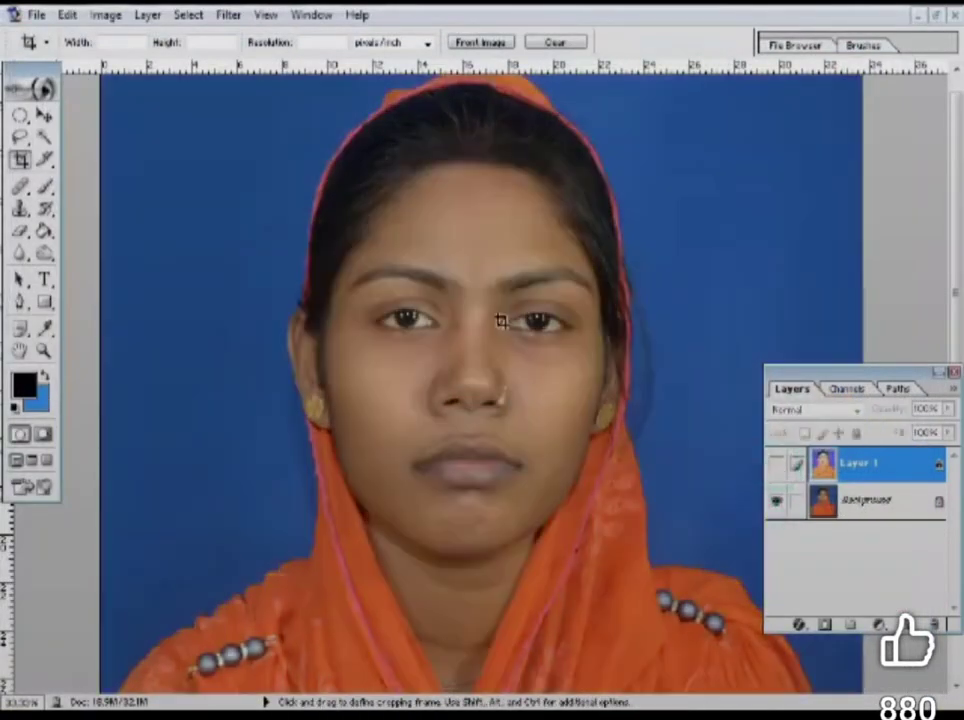
# Show Layer 1 again and inspect the retouched portrait both close up on the face and as a whole image.
pyautogui.click(776, 463)
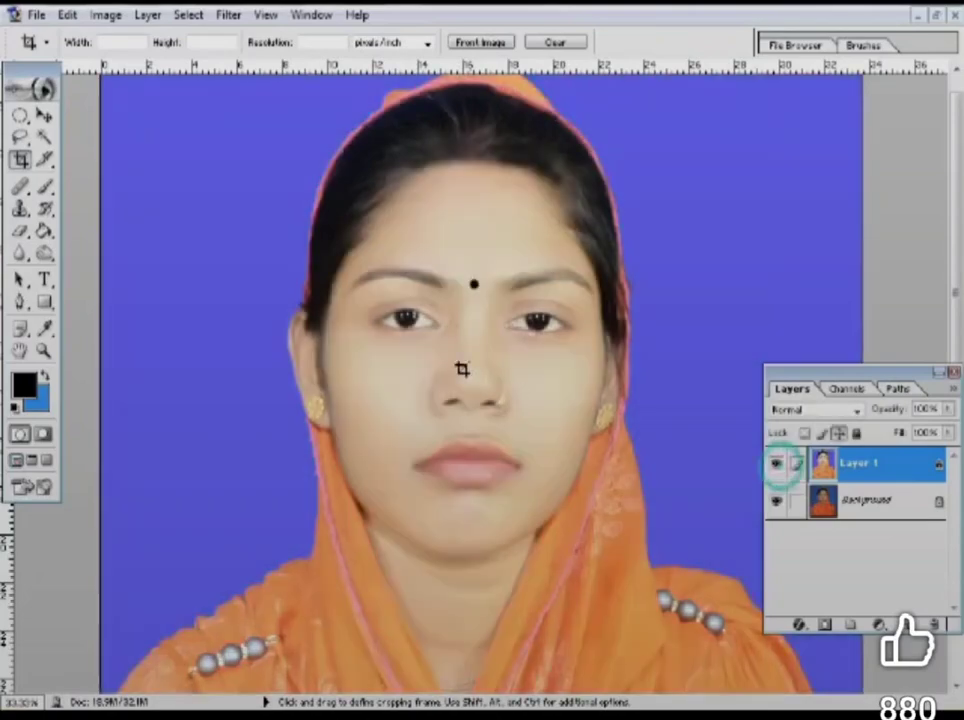
pyautogui.keyDown('ctrl'); pyautogui.keyDown('alt'); pyautogui.click(577, 409); pyautogui.keyUp('alt'); pyautogui.keyUp('ctrl')
pyautogui.keyDown('alt'); pyautogui.click(536, 400); pyautogui.keyUp('alt')
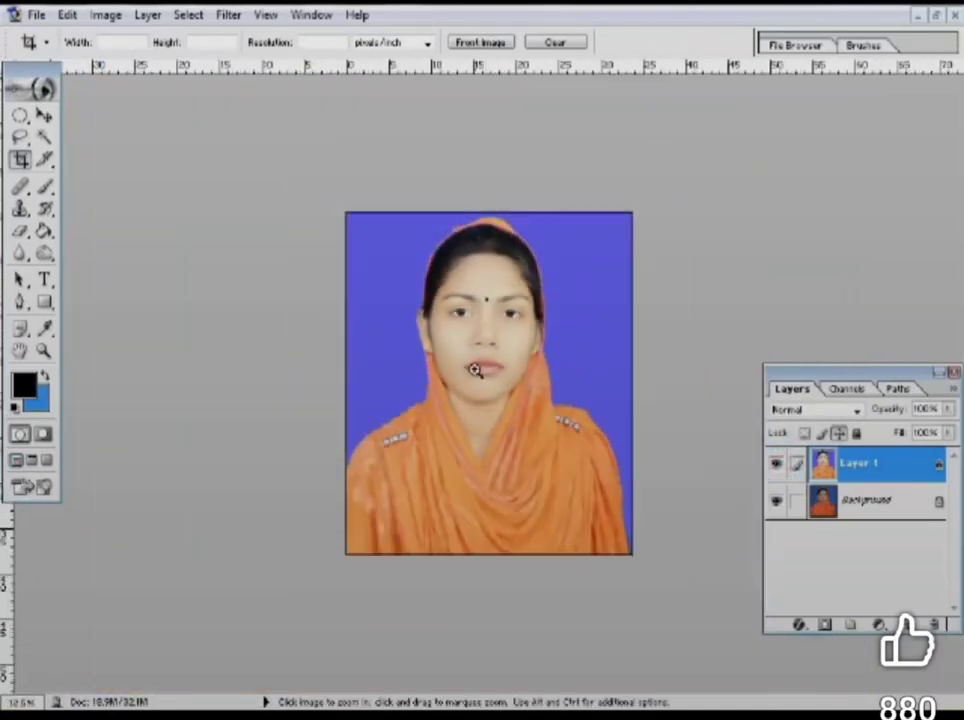
pyautogui.click(474, 370)
pyautogui.click(544, 366)
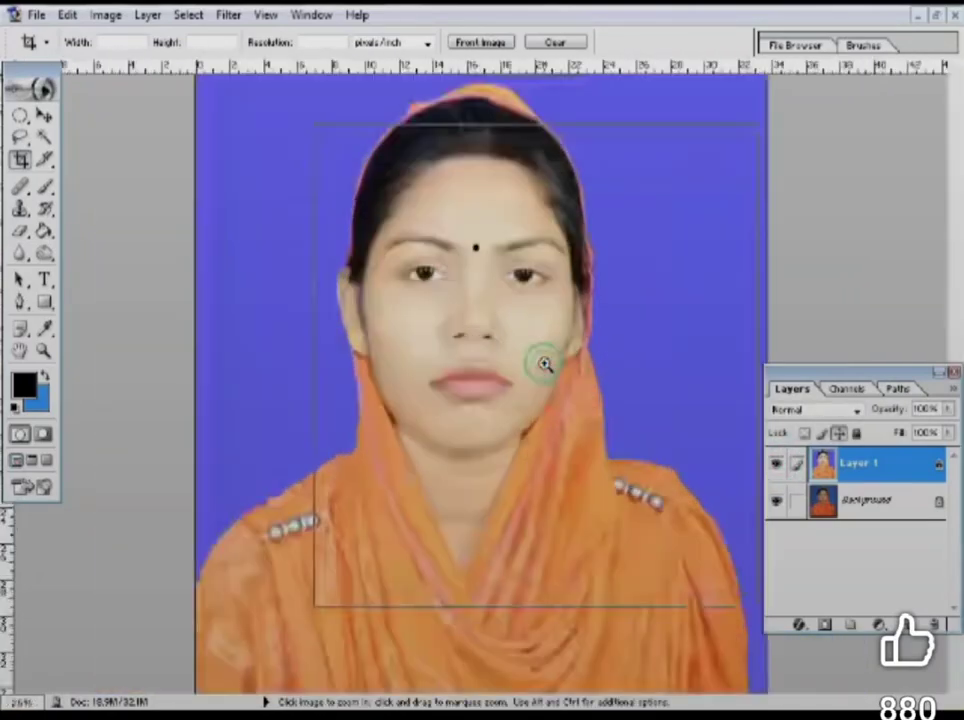
pyautogui.click(501, 392)
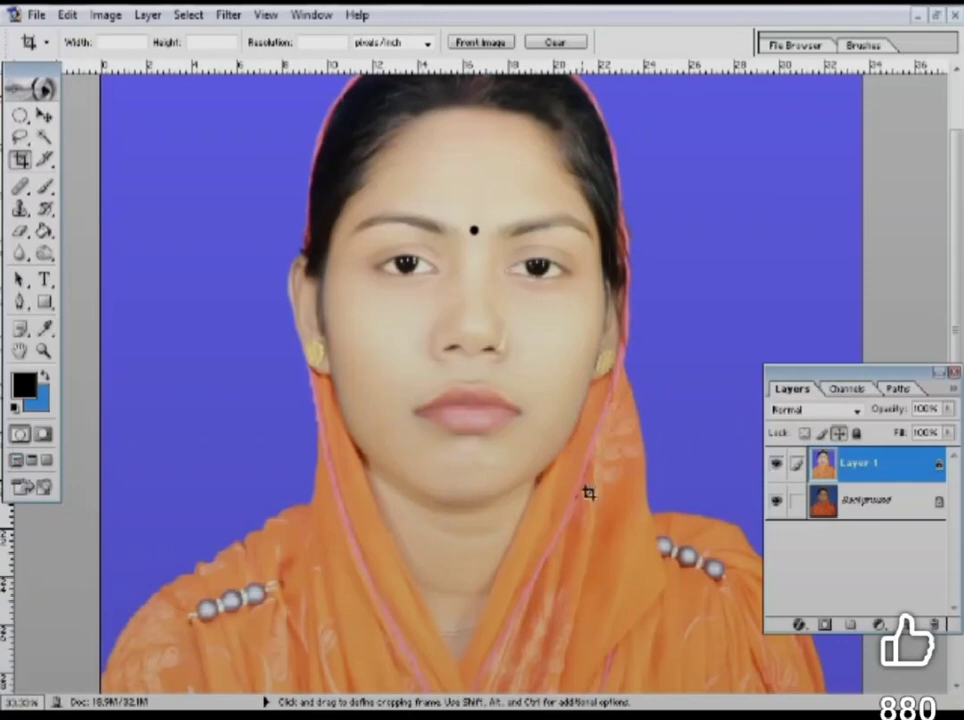
pyautogui.keyDown('alt'); pyautogui.click(548, 298); pyautogui.keyUp('alt')
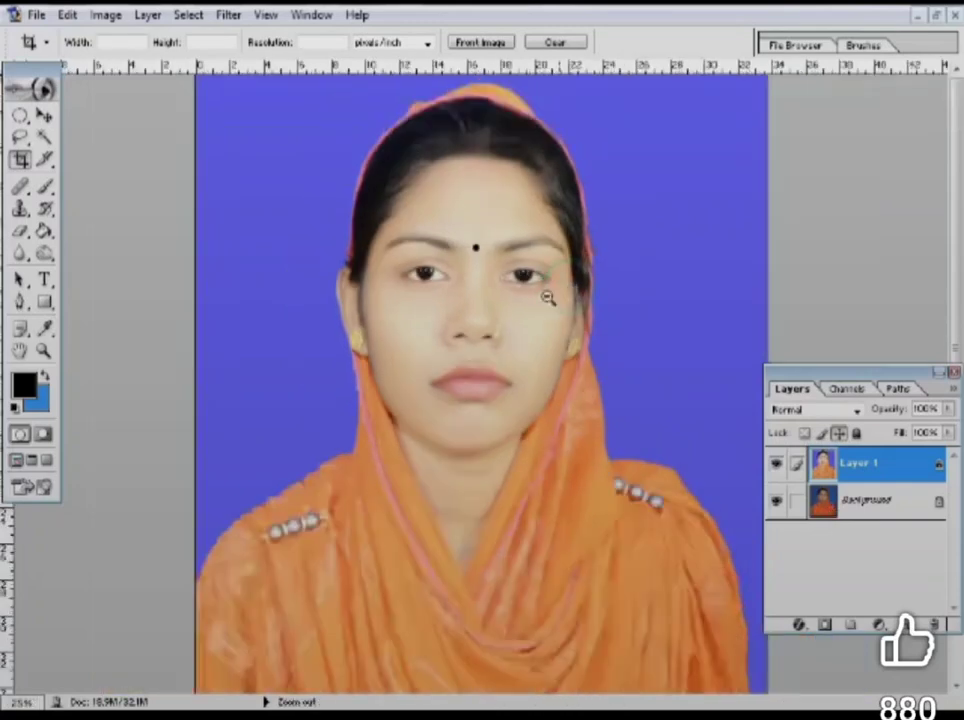
pyautogui.keyDown('alt'); pyautogui.click(514, 403); pyautogui.keyUp('alt')
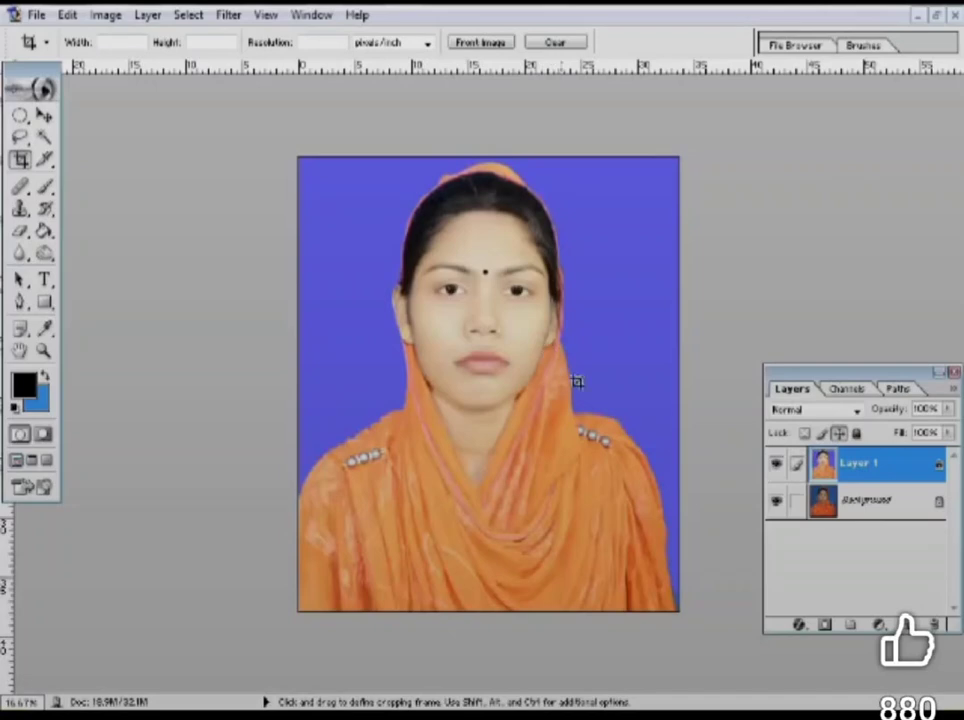
pyautogui.keyDown('ctrl'); pyautogui.click(469, 344); pyautogui.keyUp('ctrl')
pyautogui.keyDown('ctrl'); pyautogui.click(473, 327); pyautogui.keyUp('ctrl')
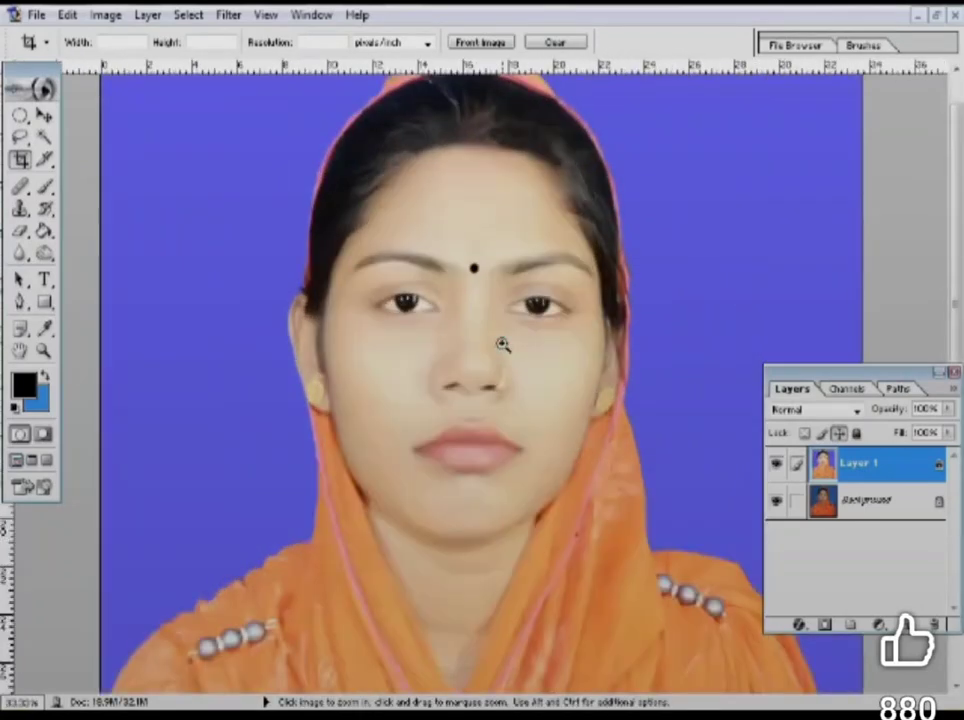
pyautogui.keyDown('ctrl'); pyautogui.keyDown('alt'); pyautogui.click(501, 344); pyautogui.keyUp('alt'); pyautogui.keyUp('ctrl')
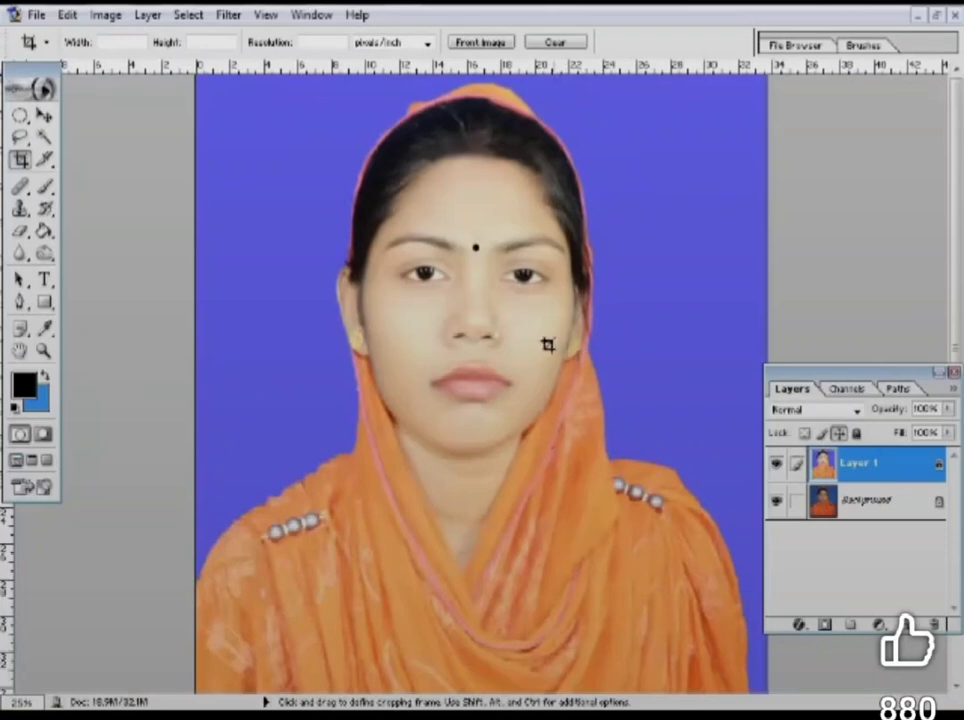